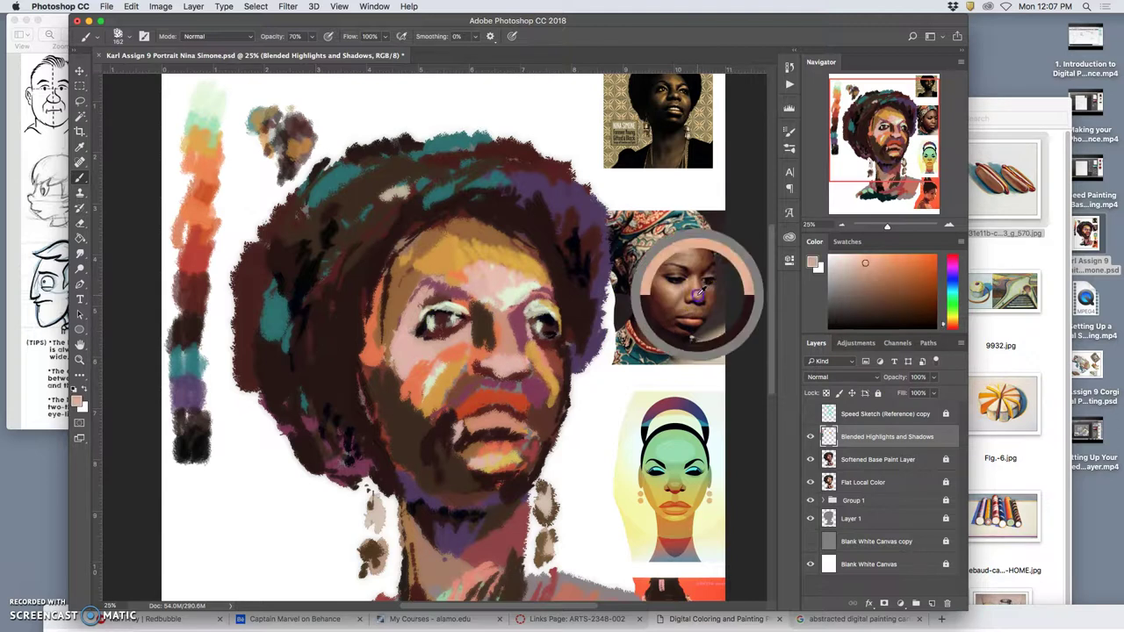
# - Paint light peach skin tones over the nose and nostrils on the Blended Highlights and Shadows layer
pyautogui.click(485, 362)
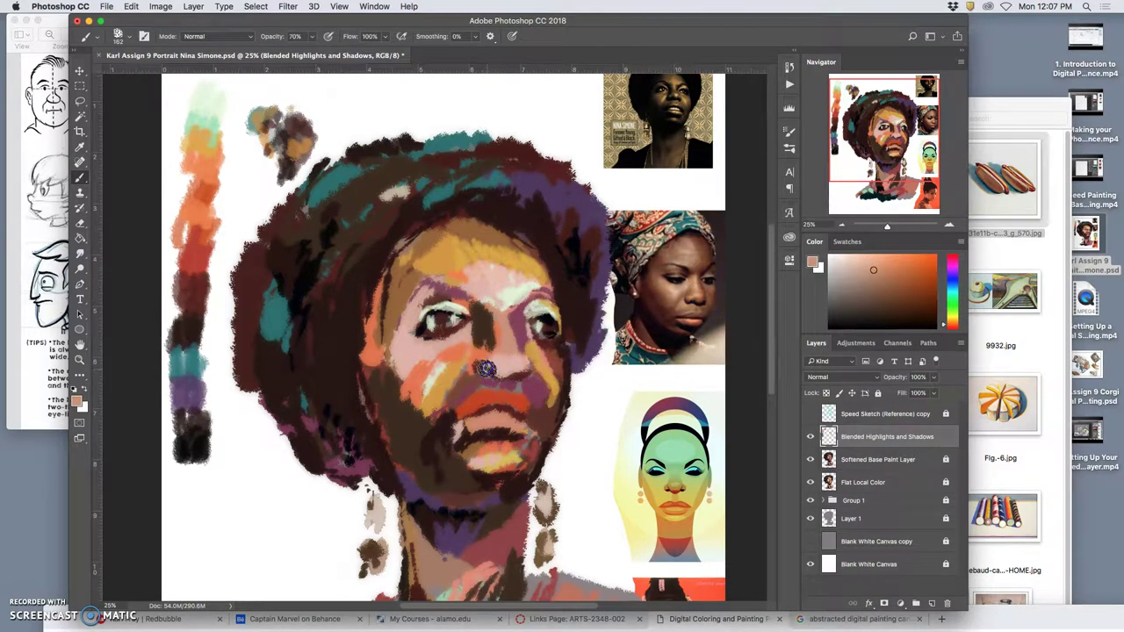
pyautogui.moveTo(503, 372); pyautogui.dragTo(511, 376)
pyautogui.moveTo(520, 337); pyautogui.dragTo(510, 369)
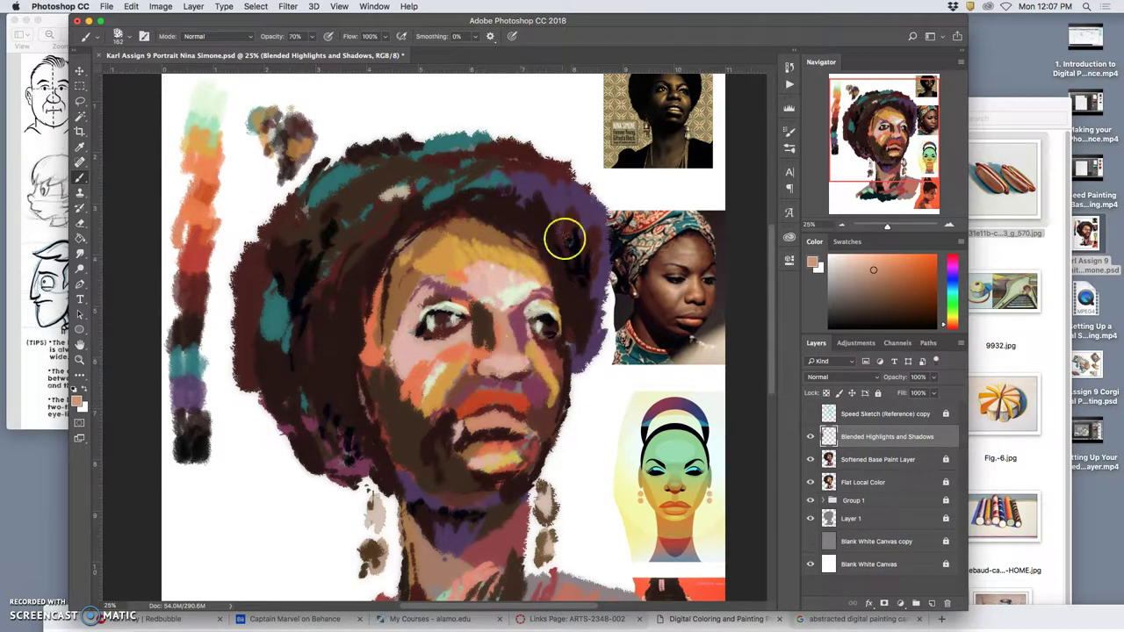
# - Sample brown skin tones from the turbaned photo reference and paint them between the nose and upper lip and around the mouth corner
pyautogui.keyDown('alt'); pyautogui.click(678, 285); pyautogui.keyUp('alt')
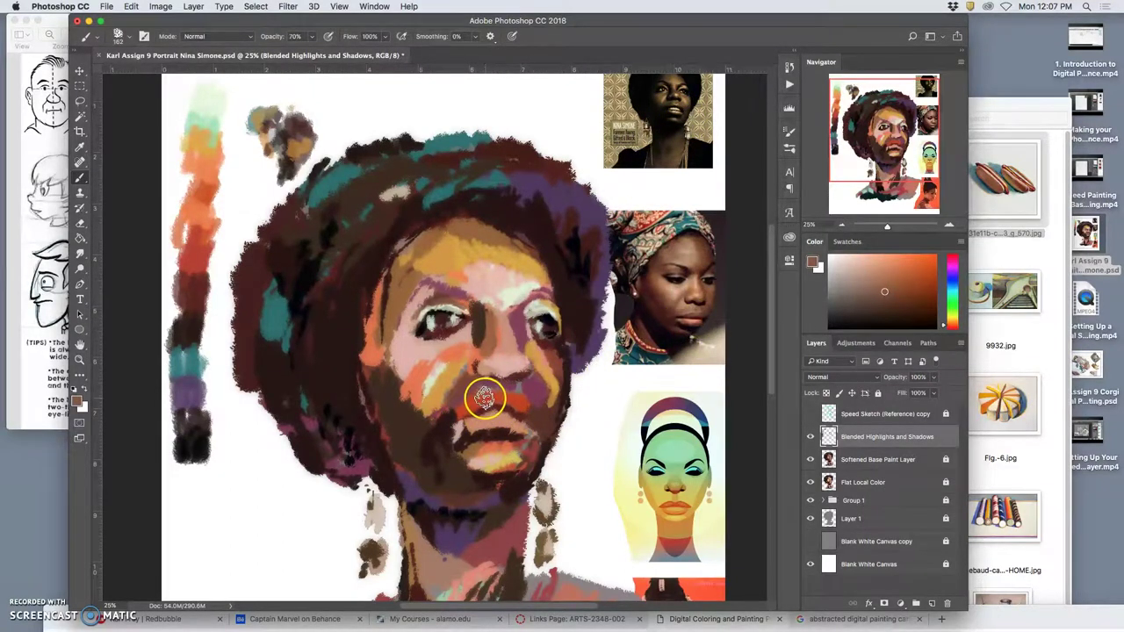
pyautogui.moveTo(467, 405); pyautogui.dragTo(459, 411)
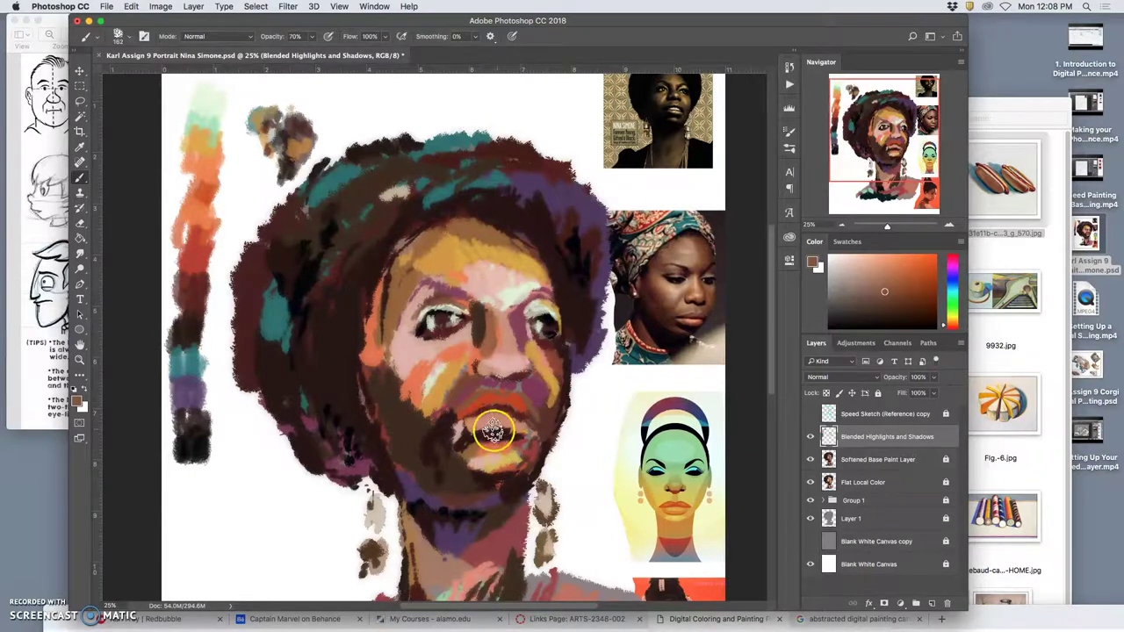
pyautogui.keyDown('alt'); pyautogui.click(680, 308); pyautogui.keyUp('alt')
pyautogui.moveTo(454, 397)
pyautogui.mouseDown()
pyautogui.moveTo(476, 362)
pyautogui.moveTo(448, 400)
pyautogui.moveTo(472, 364)
pyautogui.moveTo(438, 387)
pyautogui.moveTo(440, 373)
pyautogui.moveTo(510, 292)
pyautogui.moveTo(445, 393)
pyautogui.mouseUp()
# - Paint a pale highlight and warm orange strokes on the near cheek using colors sampled from the face
pyautogui.keyDown('alt'); pyautogui.click(512, 294); pyautogui.keyUp('alt')
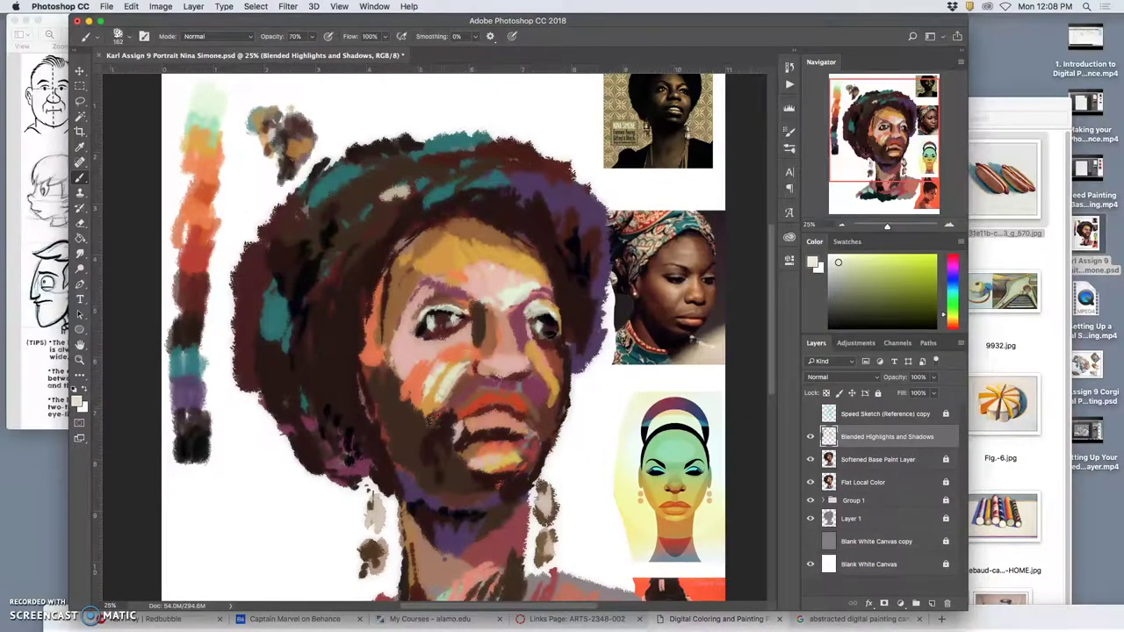
pyautogui.keyDown('alt'); pyautogui.click(455, 349); pyautogui.keyUp('alt')
pyautogui.moveTo(407, 376); pyautogui.dragTo(407, 316)
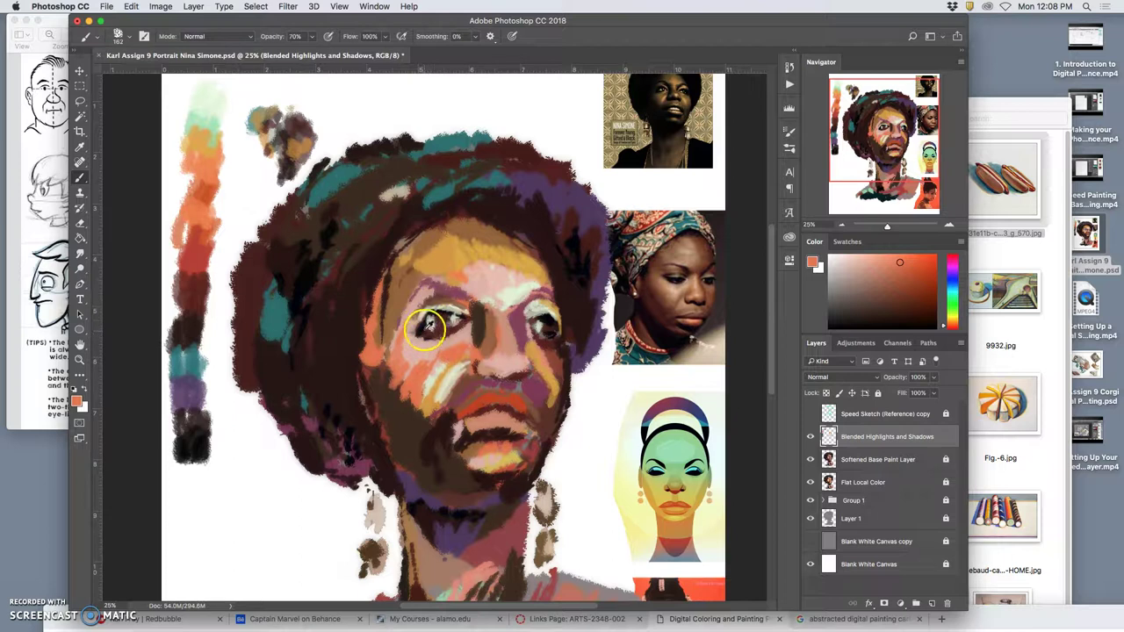
# - Sample a pale grey-green from the near eye and dab light reflections into both eyes
pyautogui.keyDown('alt'); pyautogui.click(425, 327); pyautogui.keyUp('alt')
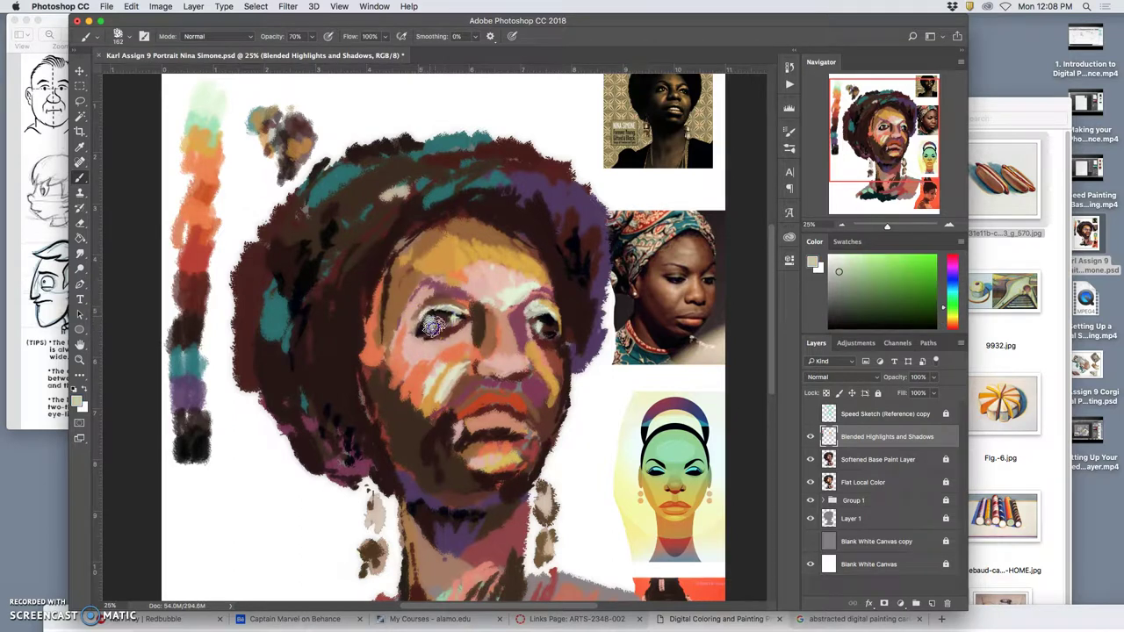
pyautogui.click(464, 334)
pyautogui.click(445, 318)
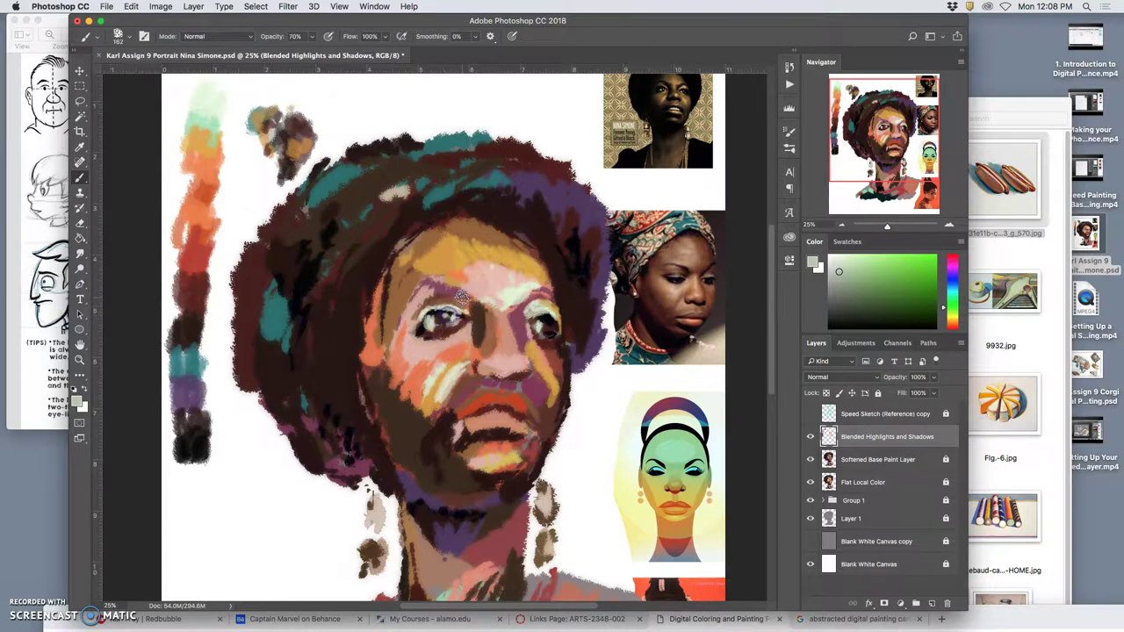
pyautogui.moveTo(547, 323); pyautogui.dragTo(547, 324)
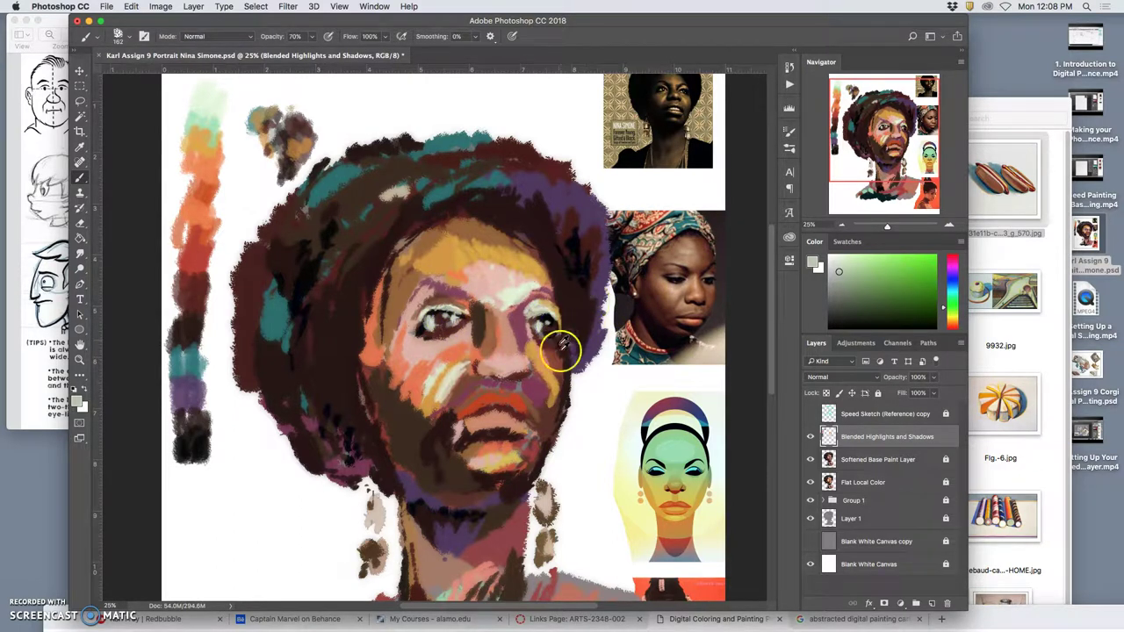
# - Paint dark tones sampled from the far eye around its pupil and lids
pyautogui.keyDown('alt'); pyautogui.click(548, 326); pyautogui.keyUp('alt')
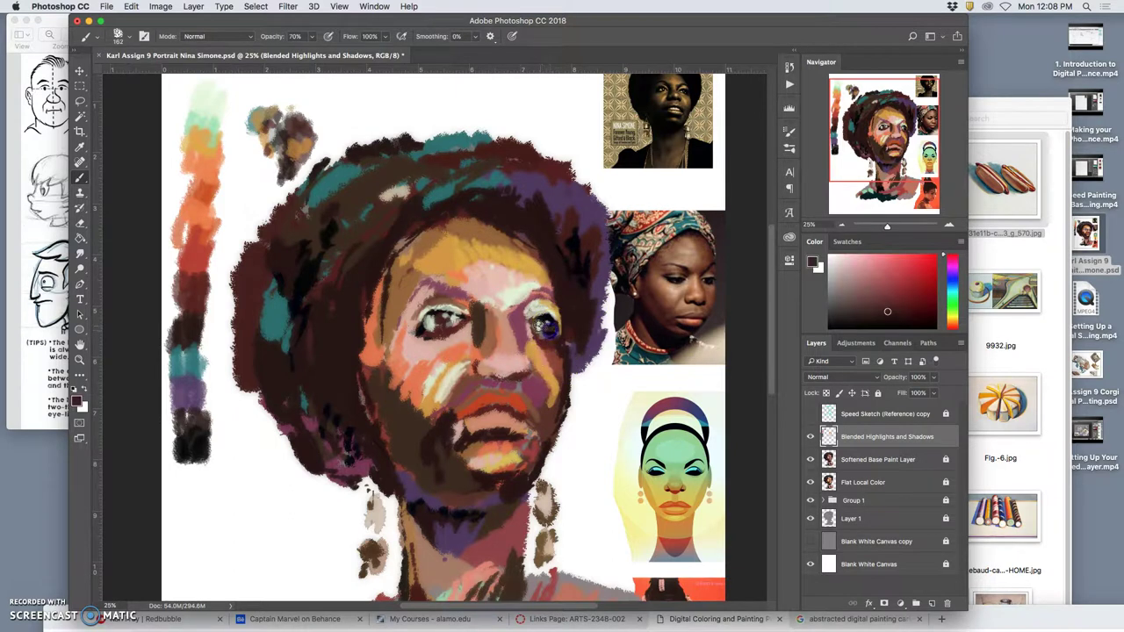
pyautogui.moveTo(590, 287)
pyautogui.mouseDown()
pyautogui.moveTo(573, 351)
pyautogui.moveTo(491, 392)
pyautogui.moveTo(577, 259)
pyautogui.moveTo(564, 332)
pyautogui.moveTo(572, 326)
pyautogui.moveTo(546, 317)
pyautogui.moveTo(572, 319)
pyautogui.moveTo(549, 346)
pyautogui.mouseUp()
pyautogui.keyDown('alt'); pyautogui.click(555, 323); pyautogui.keyUp('alt')
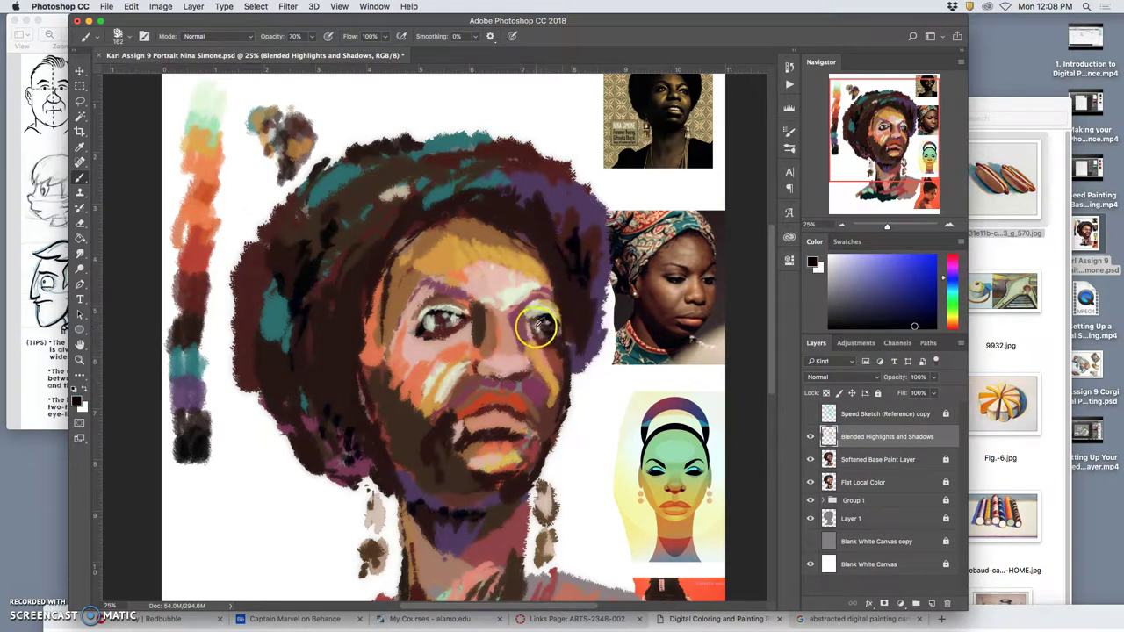
# - Brighten the whites and lower rims of both eyes with a pale grey sampled from the far eye
pyautogui.keyDown('alt'); pyautogui.click(539, 326); pyautogui.keyUp('alt')
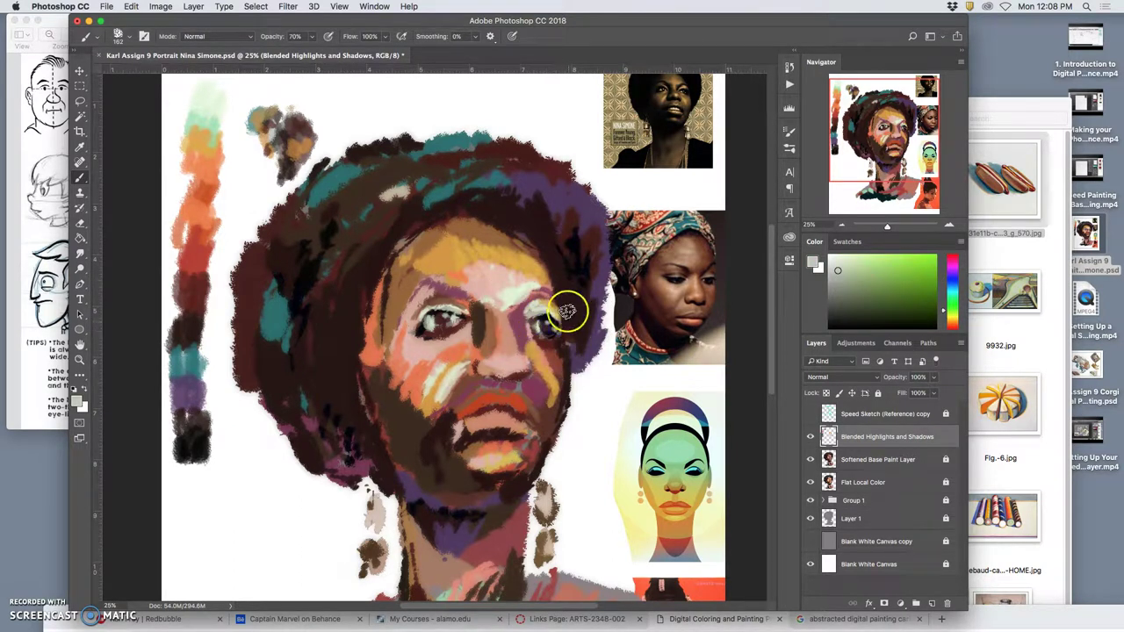
pyautogui.click(417, 432)
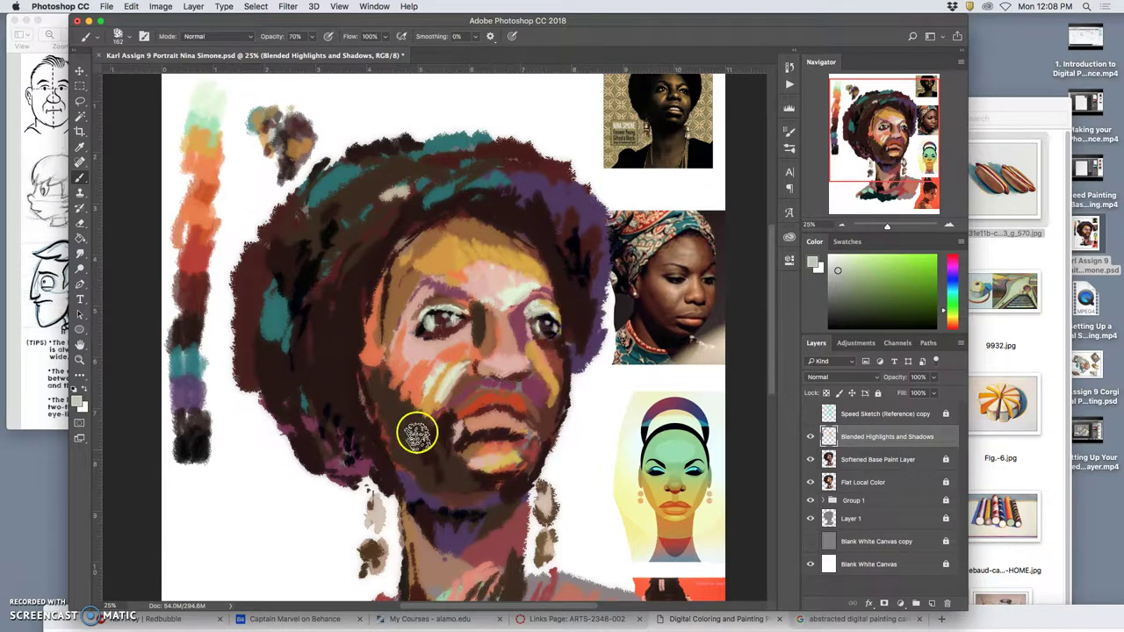
pyautogui.click(494, 347)
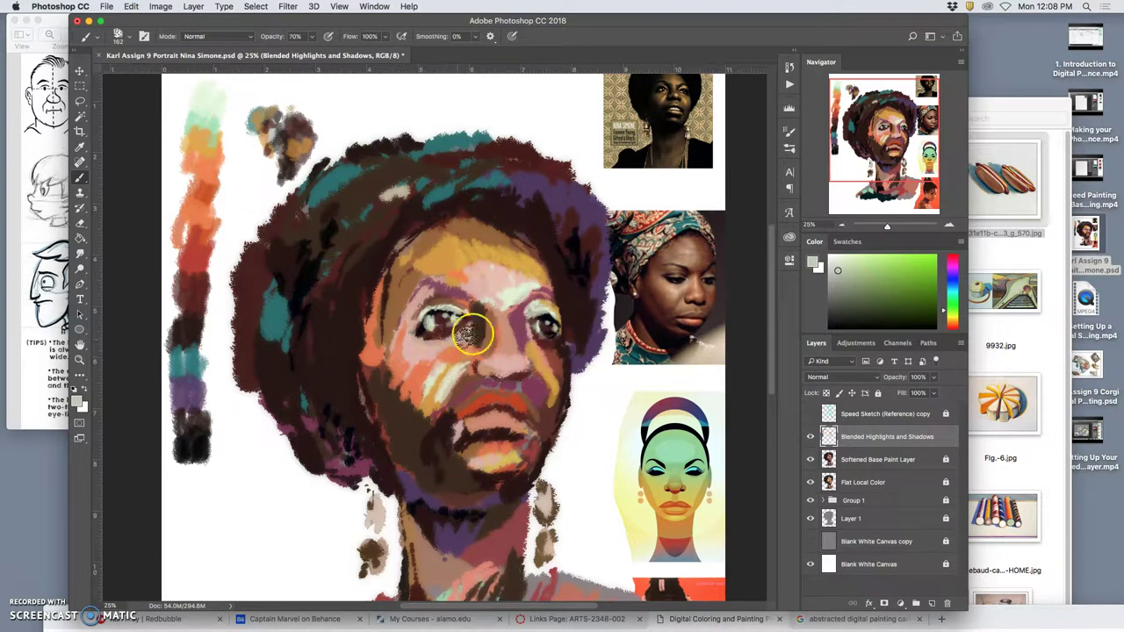
pyautogui.moveTo(455, 331); pyautogui.dragTo(463, 329)
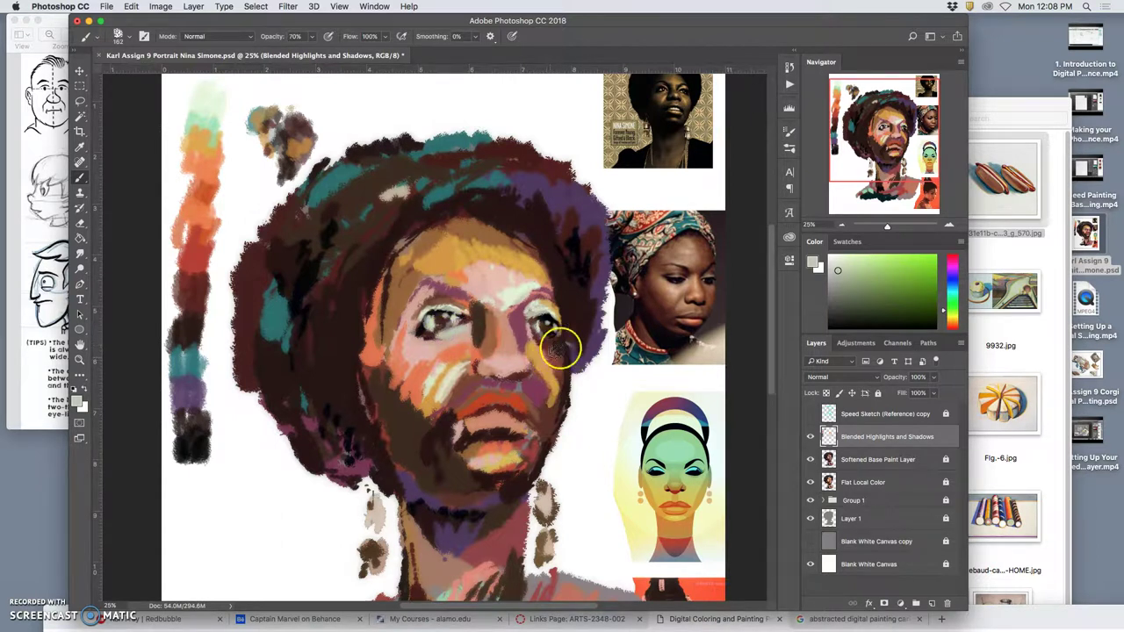
pyautogui.moveTo(550, 349)
pyautogui.mouseDown()
pyautogui.moveTo(581, 323)
pyautogui.moveTo(587, 357)
pyautogui.moveTo(515, 444)
pyautogui.moveTo(491, 353)
pyautogui.moveTo(466, 376)
pyautogui.moveTo(423, 339)
pyautogui.moveTo(475, 312)
pyautogui.moveTo(467, 359)
pyautogui.moveTo(553, 322)
pyautogui.moveTo(518, 421)
pyautogui.moveTo(472, 464)
pyautogui.moveTo(464, 447)
pyautogui.moveTo(474, 457)
pyautogui.moveTo(459, 463)
pyautogui.moveTo(468, 453)
pyautogui.moveTo(454, 456)
pyautogui.moveTo(456, 429)
pyautogui.moveTo(542, 391)
pyautogui.moveTo(537, 355)
pyautogui.moveTo(546, 375)
pyautogui.moveTo(495, 396)
pyautogui.mouseUp()
# - Sample ochre and off-white from the face and paint highlights on the upper lip and just above it
pyautogui.keyDown('alt'); pyautogui.click(466, 452); pyautogui.keyUp('alt')
pyautogui.keyDown('alt'); pyautogui.click(536, 359); pyautogui.keyUp('alt')
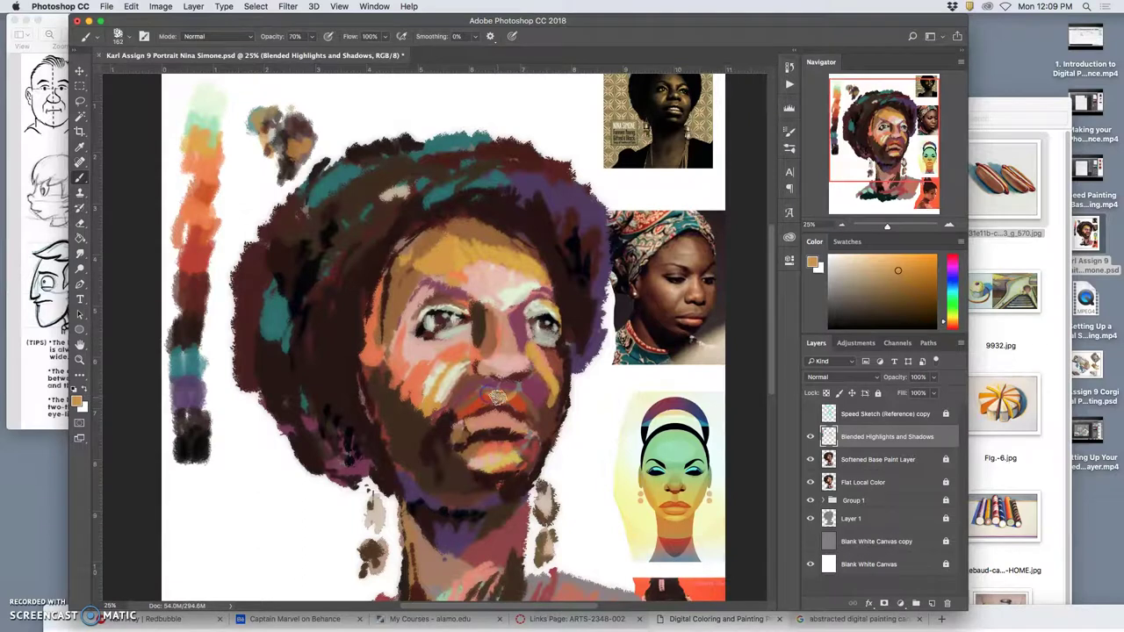
pyautogui.keyDown('alt'); pyautogui.click(515, 295); pyautogui.keyUp('alt')
pyautogui.click(514, 386)
pyautogui.moveTo(524, 389); pyautogui.dragTo(493, 395)
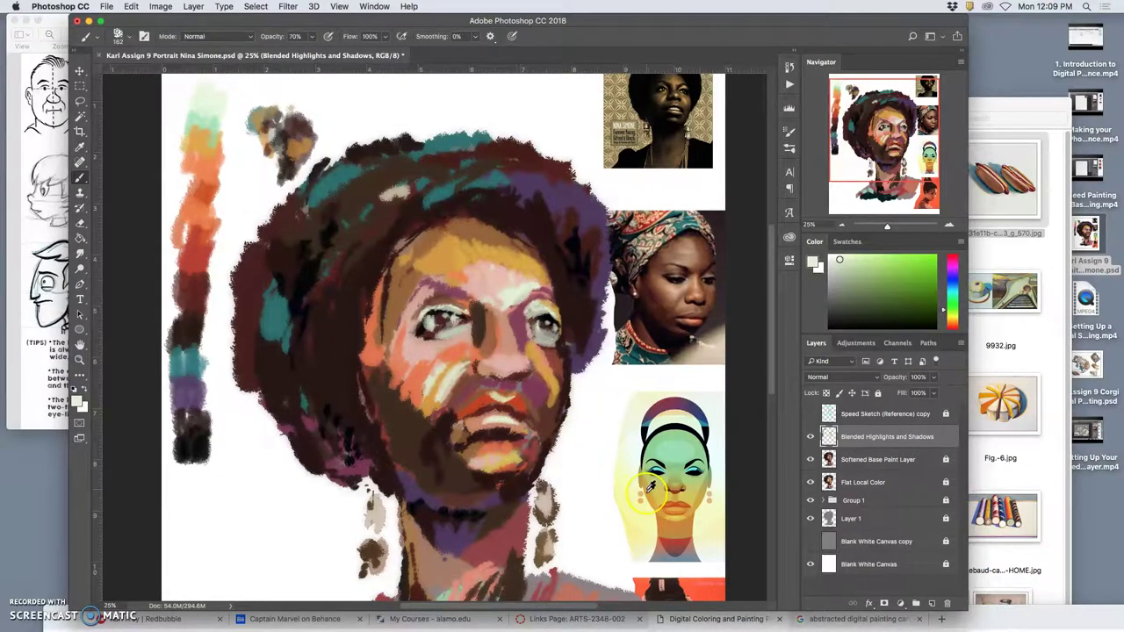
# - Sample golden yellow and red-orange from the green-faced illustration's lips and repaint the portrait's lips with them
pyautogui.keyDown('alt'); pyautogui.click(675, 506); pyautogui.keyUp('alt')
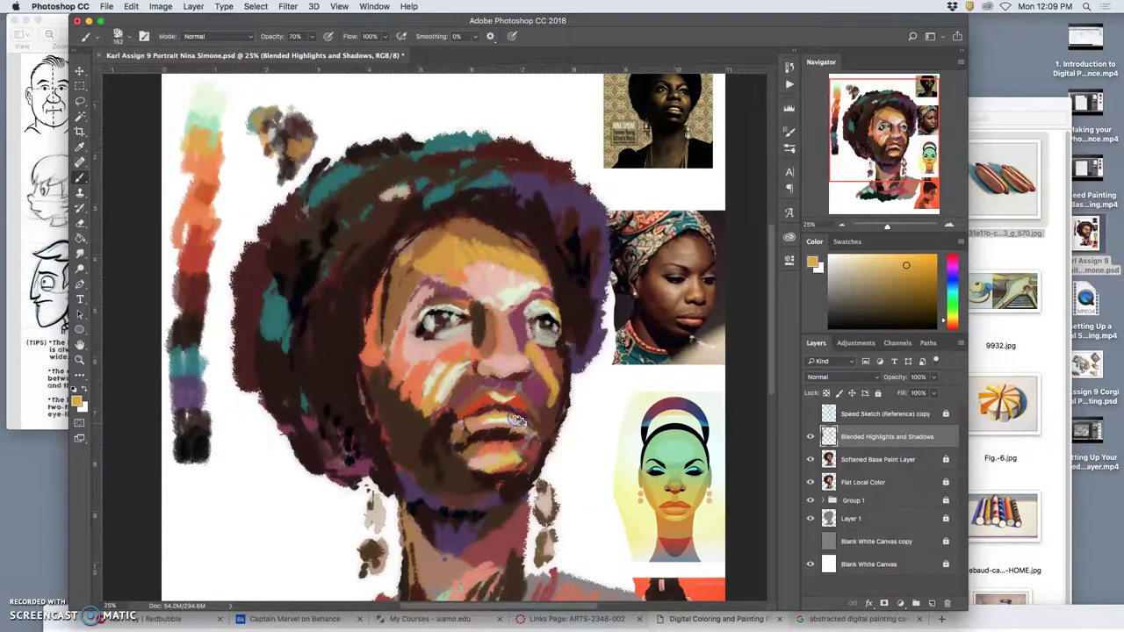
pyautogui.keyDown('alt'); pyautogui.click(684, 506); pyautogui.keyUp('alt')
pyautogui.keyDown('alt'); pyautogui.click(663, 506); pyautogui.keyUp('alt')
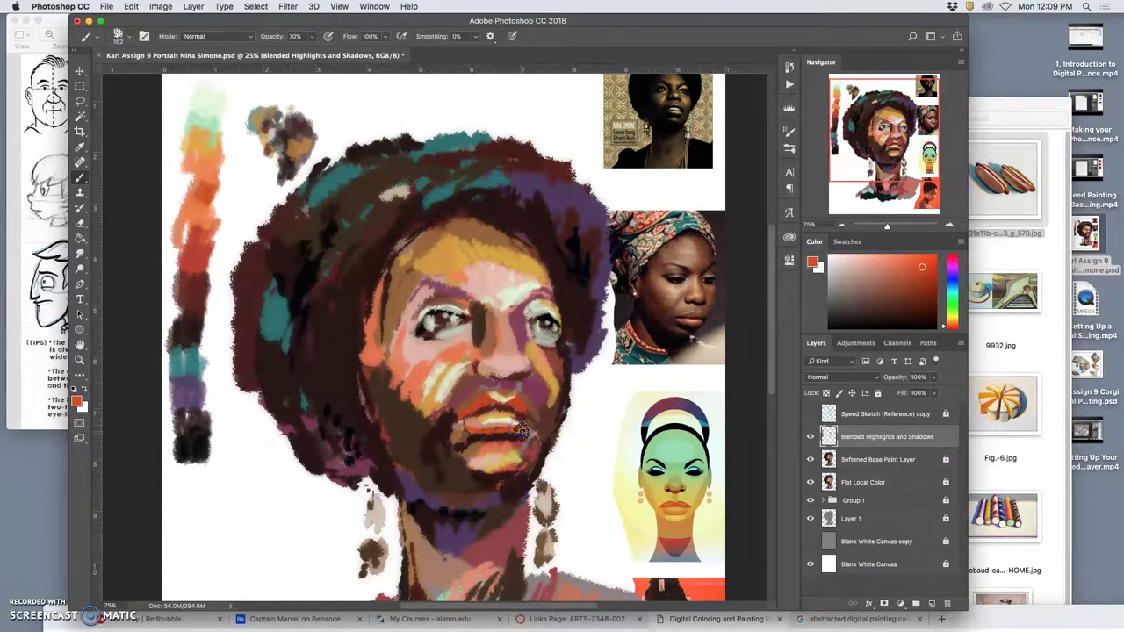
pyautogui.moveTo(532, 409)
pyautogui.mouseDown()
pyautogui.moveTo(490, 375)
pyautogui.moveTo(447, 394)
pyautogui.moveTo(463, 415)
pyautogui.moveTo(522, 373)
pyautogui.moveTo(464, 412)
pyautogui.moveTo(501, 391)
pyautogui.mouseUp()
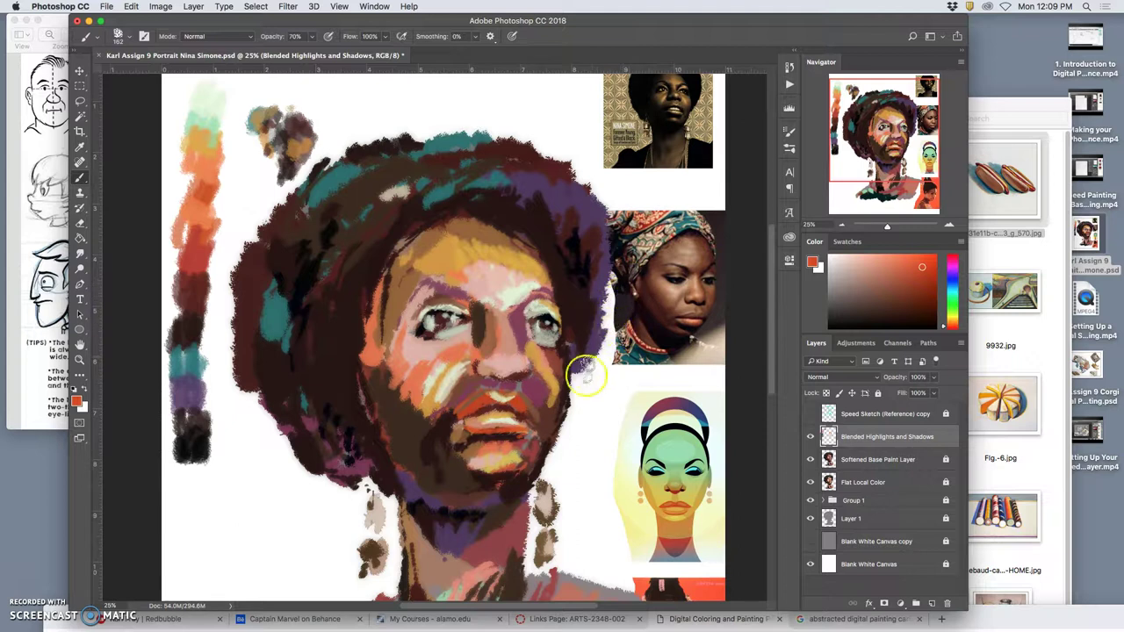
# - Sample a dark magenta from the lips and shade the area between the nose and upper lip
pyautogui.keyDown('alt'); pyautogui.click(502, 412); pyautogui.keyUp('alt')
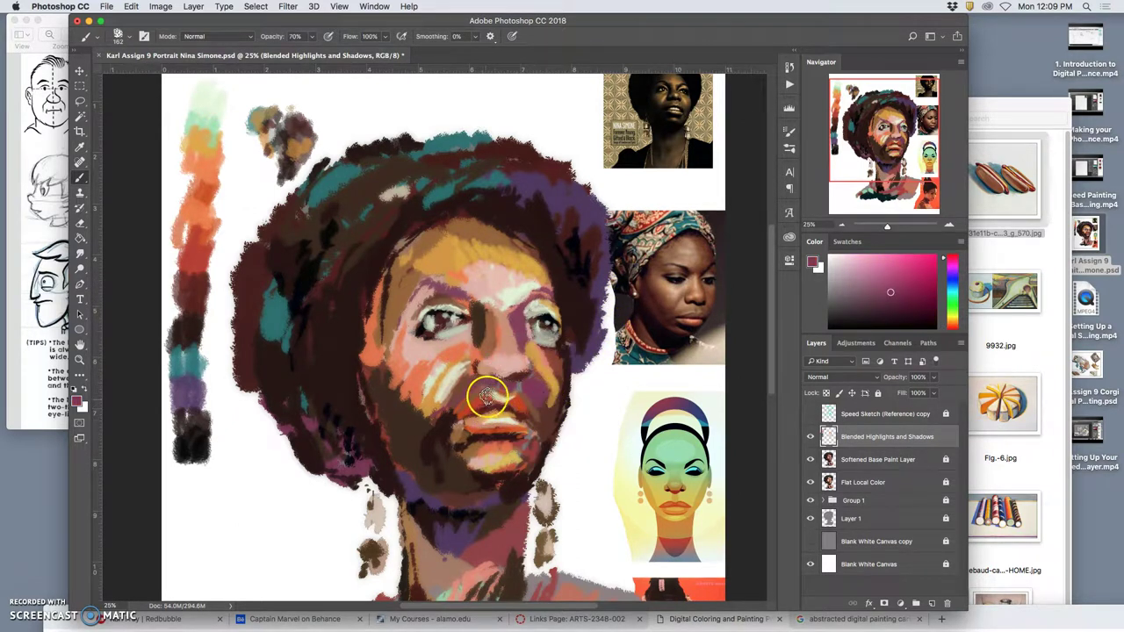
pyautogui.moveTo(481, 389)
pyautogui.mouseDown()
pyautogui.moveTo(453, 410)
pyautogui.moveTo(473, 392)
pyautogui.moveTo(435, 450)
pyautogui.moveTo(517, 397)
pyautogui.mouseUp()
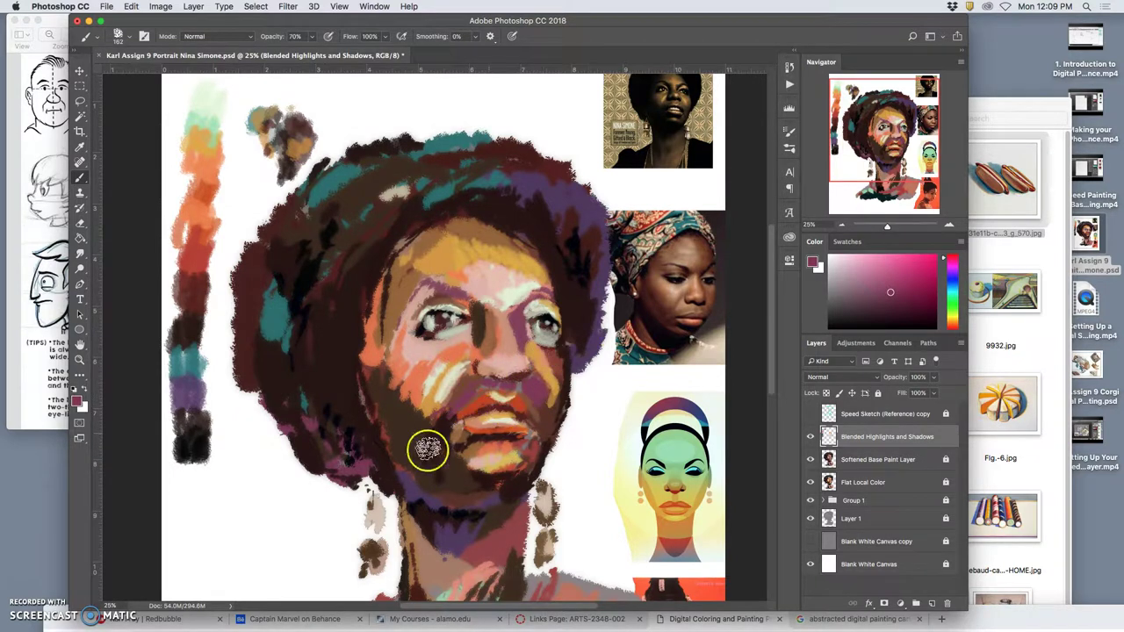
pyautogui.moveTo(466, 320)
pyautogui.mouseDown()
pyautogui.moveTo(481, 409)
pyautogui.moveTo(504, 273)
pyautogui.moveTo(479, 310)
pyautogui.moveTo(421, 266)
pyautogui.moveTo(409, 301)
pyautogui.moveTo(413, 349)
pyautogui.moveTo(581, 343)
pyautogui.mouseUp()
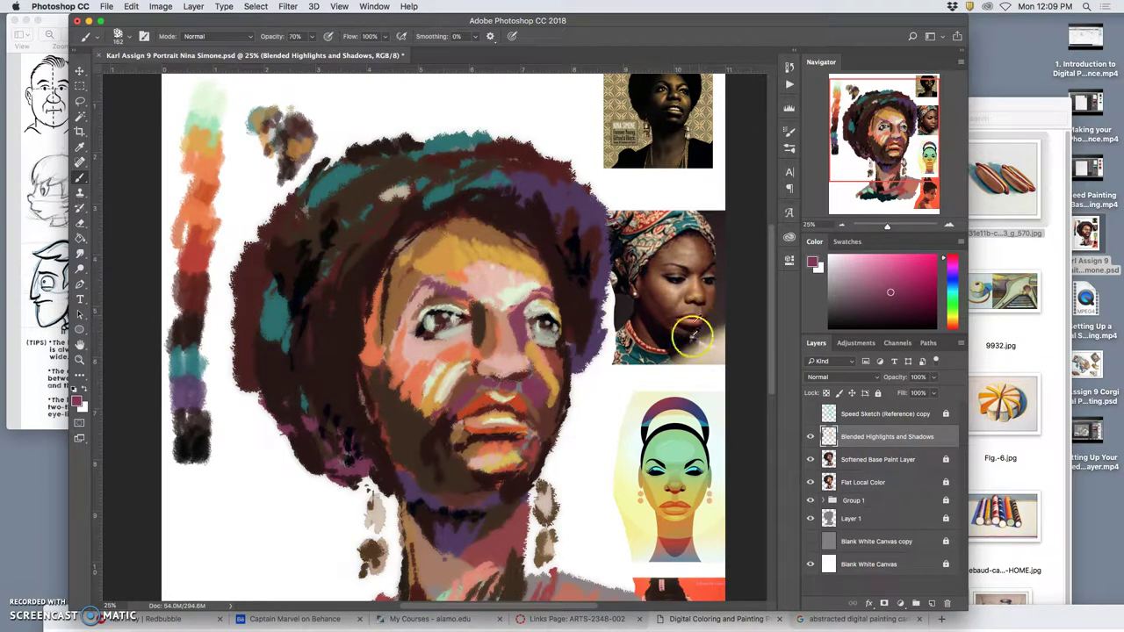
# - Layer sampled orange, violet and teal strokes along the shadowed side of the face, from the temple down to the jaw
pyautogui.keyDown('alt'); pyautogui.click(672, 497); pyautogui.keyUp('alt')
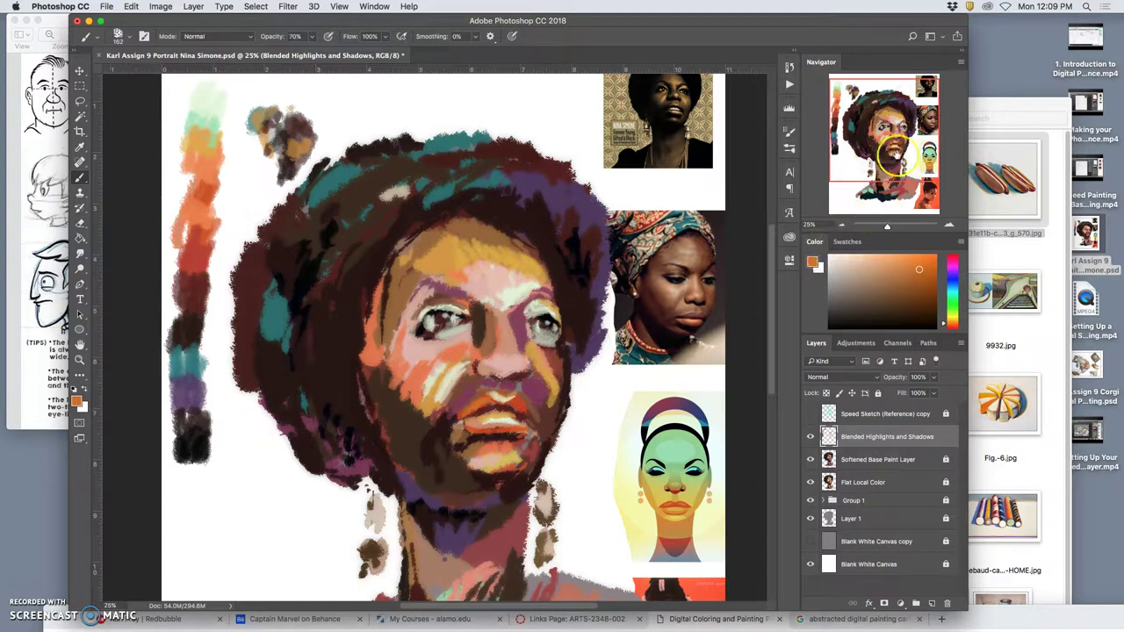
pyautogui.moveTo(396, 331)
pyautogui.mouseDown()
pyautogui.moveTo(394, 370)
pyautogui.moveTo(415, 401)
pyautogui.mouseUp()
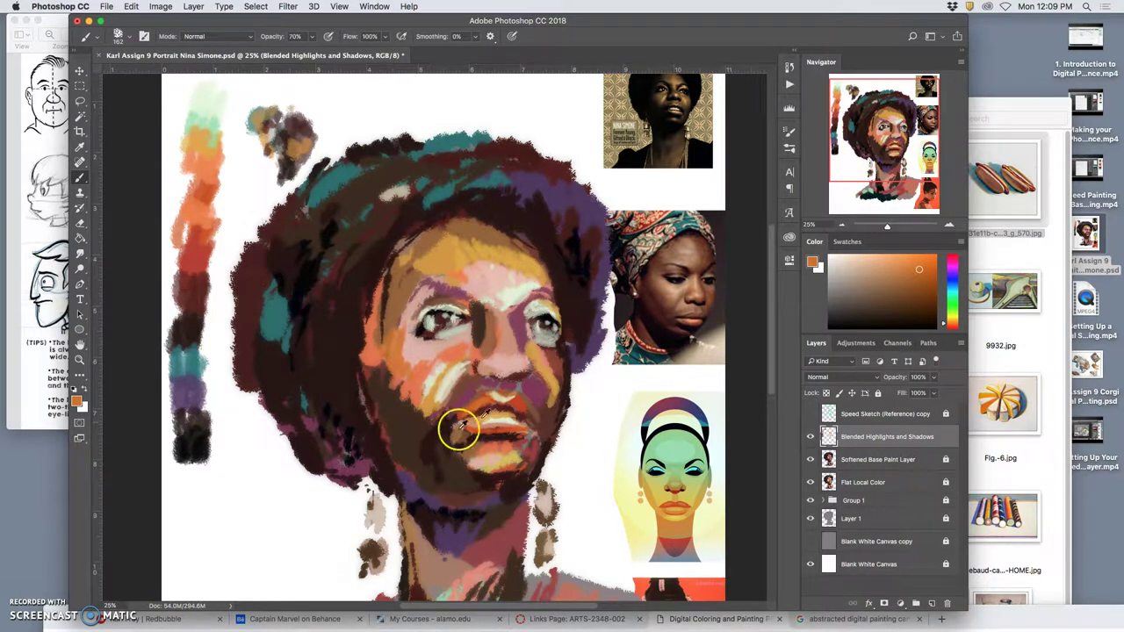
pyautogui.moveTo(388, 314)
pyautogui.mouseDown()
pyautogui.moveTo(390, 283)
pyautogui.moveTo(369, 352)
pyautogui.moveTo(394, 319)
pyautogui.moveTo(398, 330)
pyautogui.mouseUp()
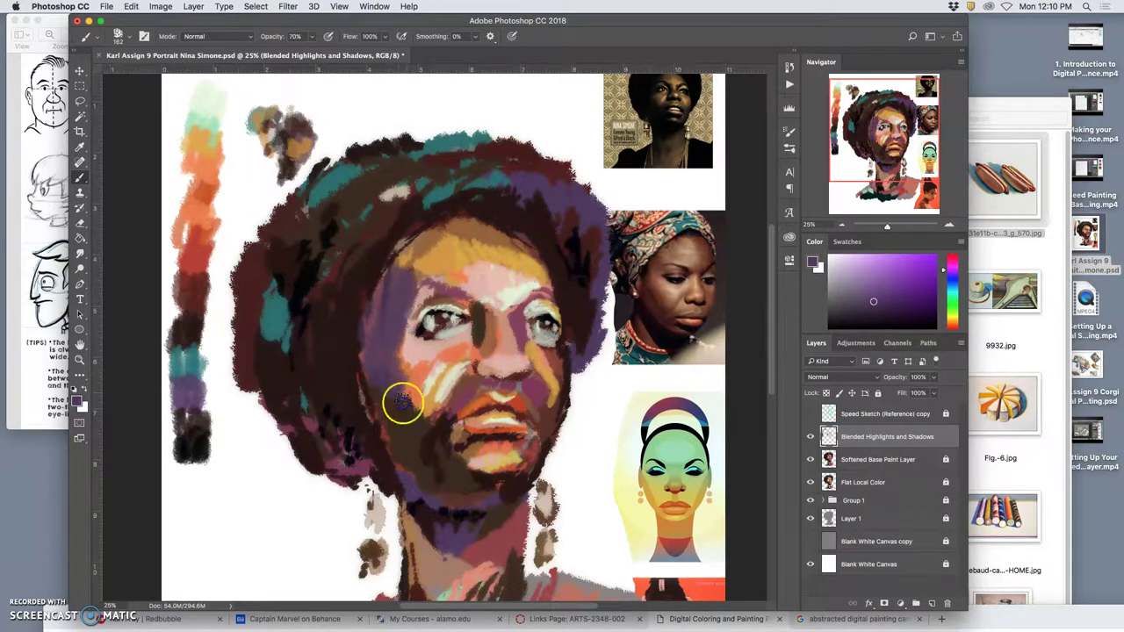
pyautogui.moveTo(429, 511)
pyautogui.mouseDown()
pyautogui.moveTo(452, 464)
pyautogui.moveTo(432, 456)
pyautogui.moveTo(444, 488)
pyautogui.mouseUp()
pyautogui.keyDown('alt'); pyautogui.click(439, 196); pyautogui.keyUp('alt')
pyautogui.click(396, 279)
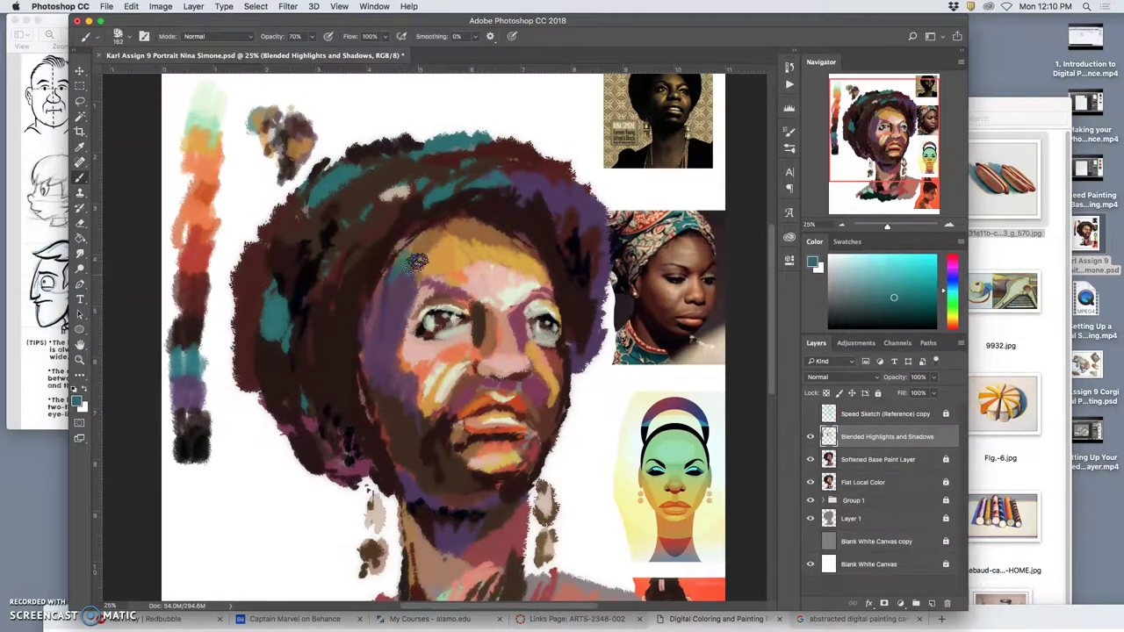
# - Lower the brush opacity to 56% and paint sampled pale pink on the near cheek and off-white highlights between the brows
pyautogui.keyDown('alt'); pyautogui.click(409, 326); pyautogui.keyUp('alt')
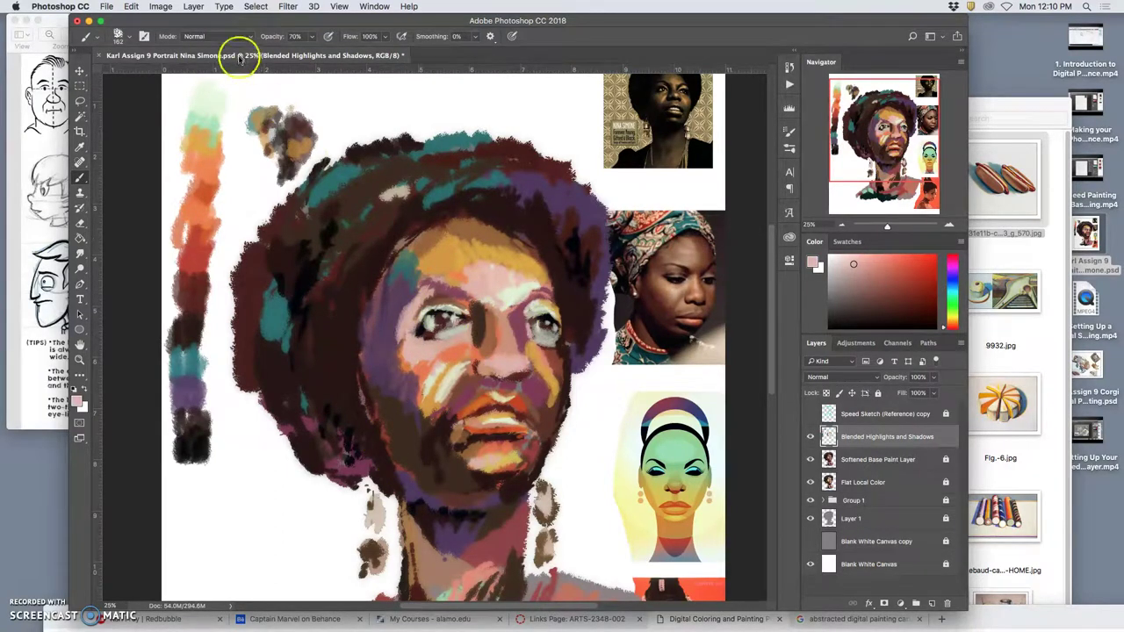
pyautogui.click(309, 37)
pyautogui.click(306, 52)
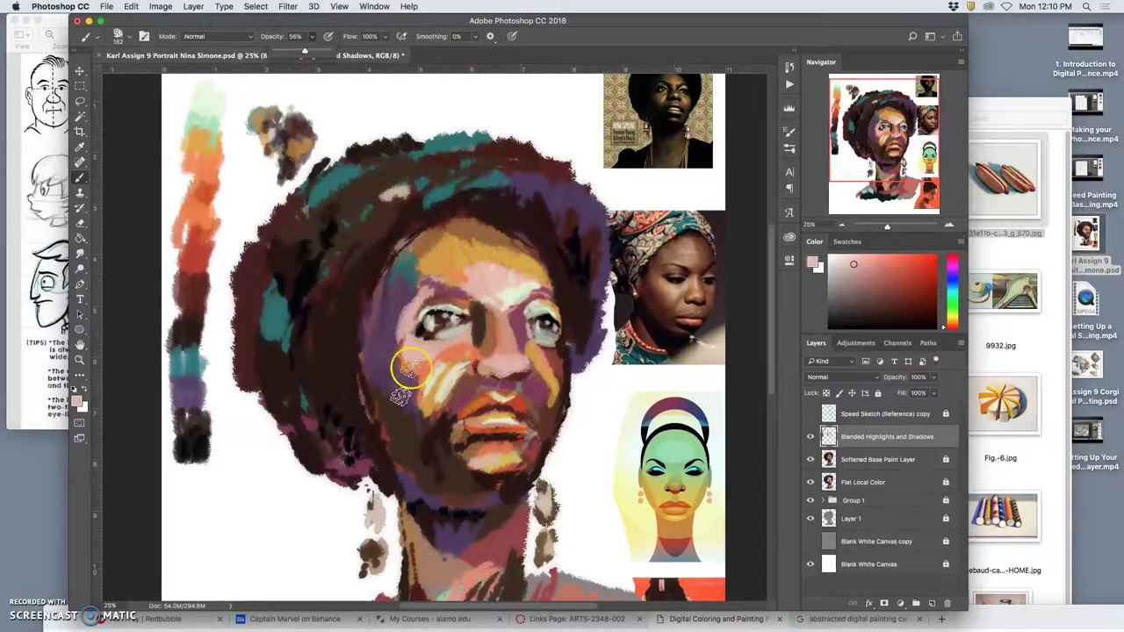
pyautogui.keyDown('alt'); pyautogui.click(507, 298); pyautogui.keyUp('alt')
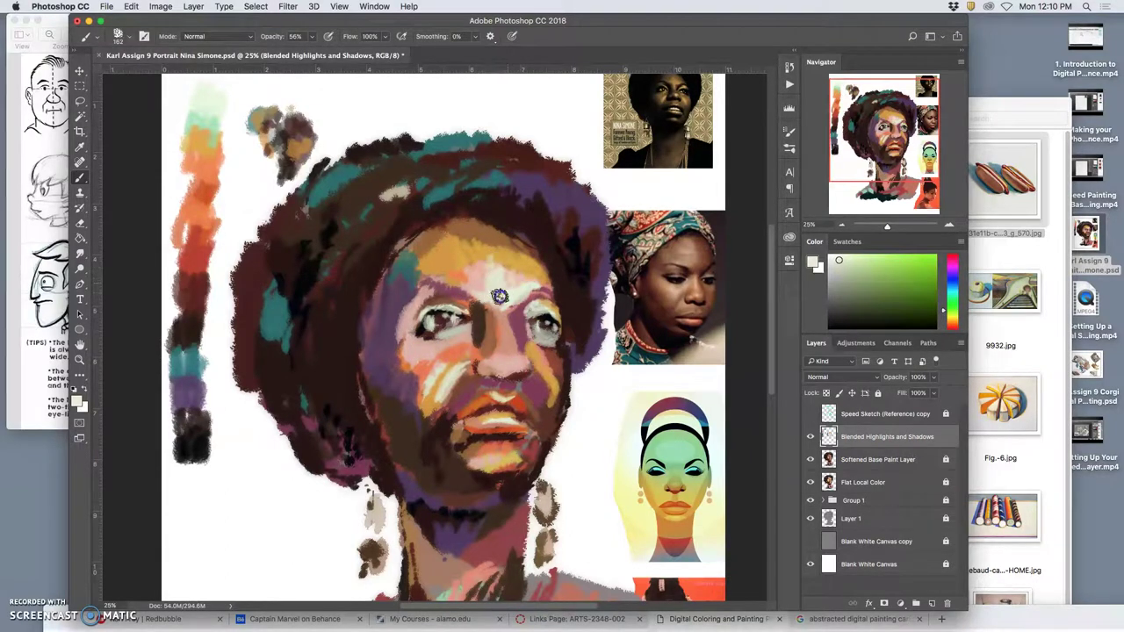
# - Toggle the visibility of the Blended Highlights and Shadows layer to compare the portrait with and without it
pyautogui.click(812, 437)
pyautogui.click(812, 437)
pyautogui.click(813, 436)
pyautogui.click(812, 436)
pyautogui.doubleClick(826, 436)
pyautogui.click(1060, 176)
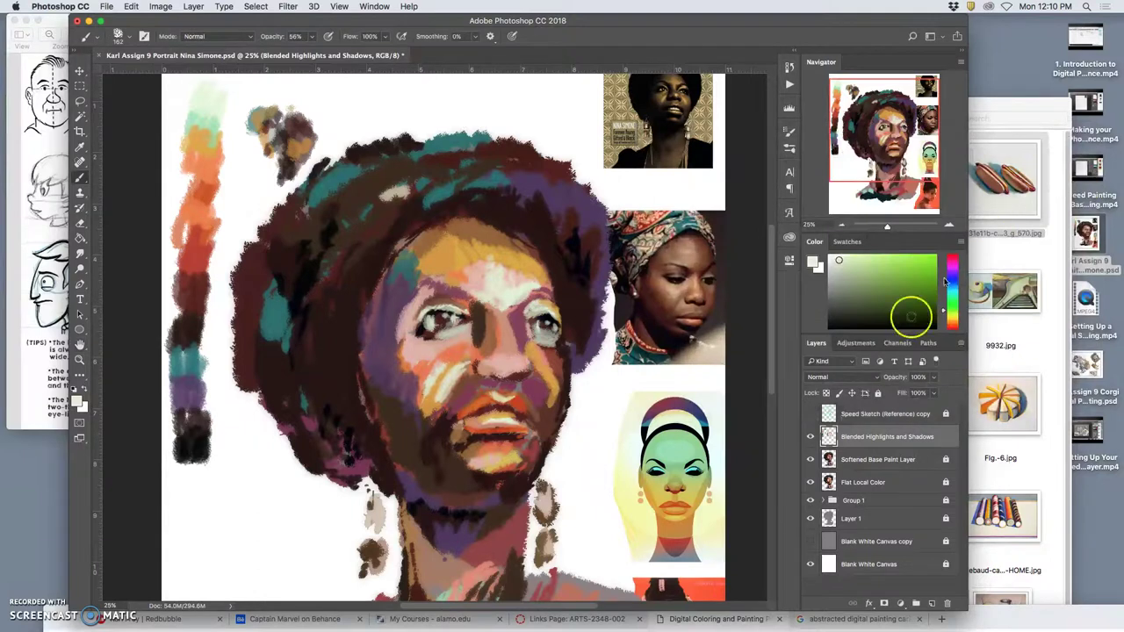
pyautogui.click(810, 437)
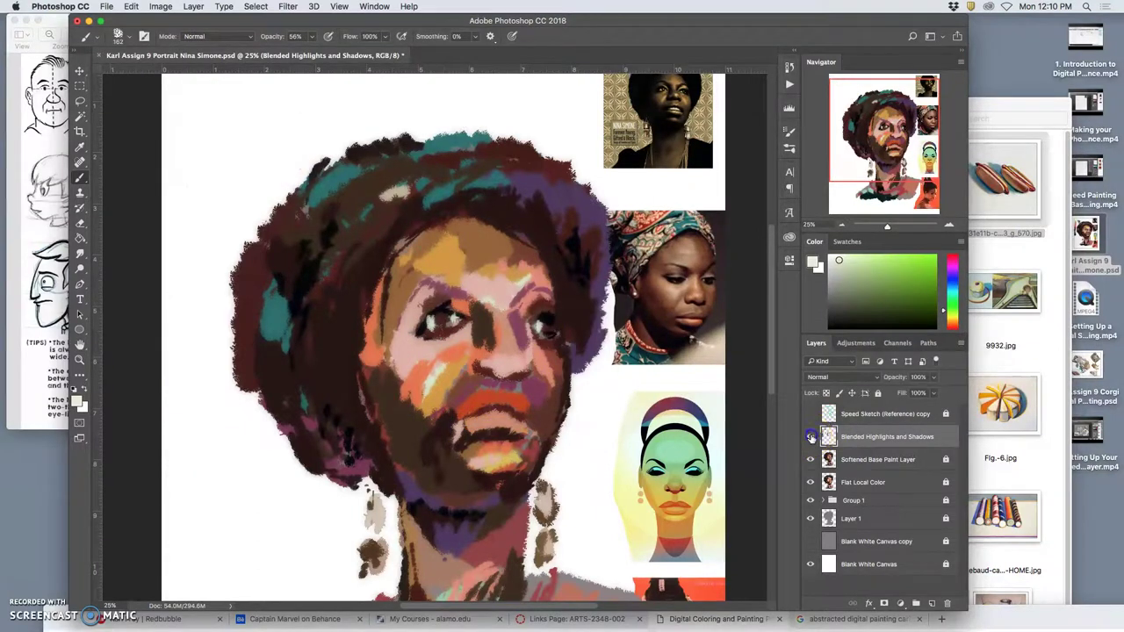
pyautogui.click(811, 437)
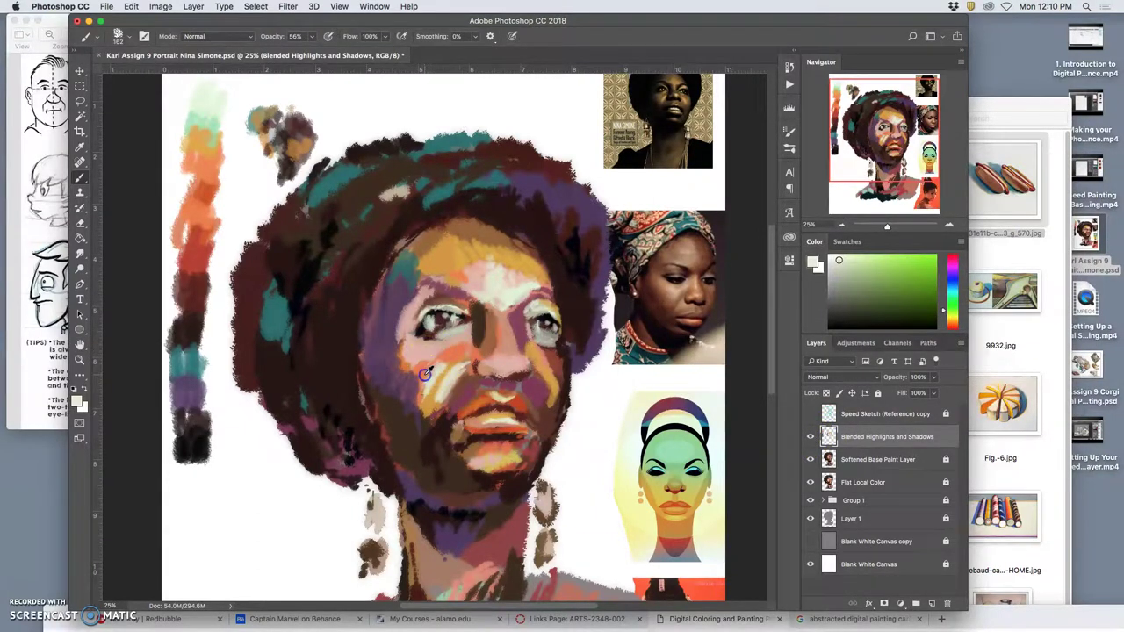
# - Paint sampled orange strokes below the near eye, and use sampled dark maroon to deepen the shadows around that eye and the nose
pyautogui.keyDown('alt'); pyautogui.click(428, 371); pyautogui.keyUp('alt')
pyautogui.click(421, 337)
pyautogui.moveTo(458, 318)
pyautogui.mouseDown()
pyautogui.moveTo(454, 304)
pyautogui.moveTo(444, 326)
pyautogui.mouseUp()
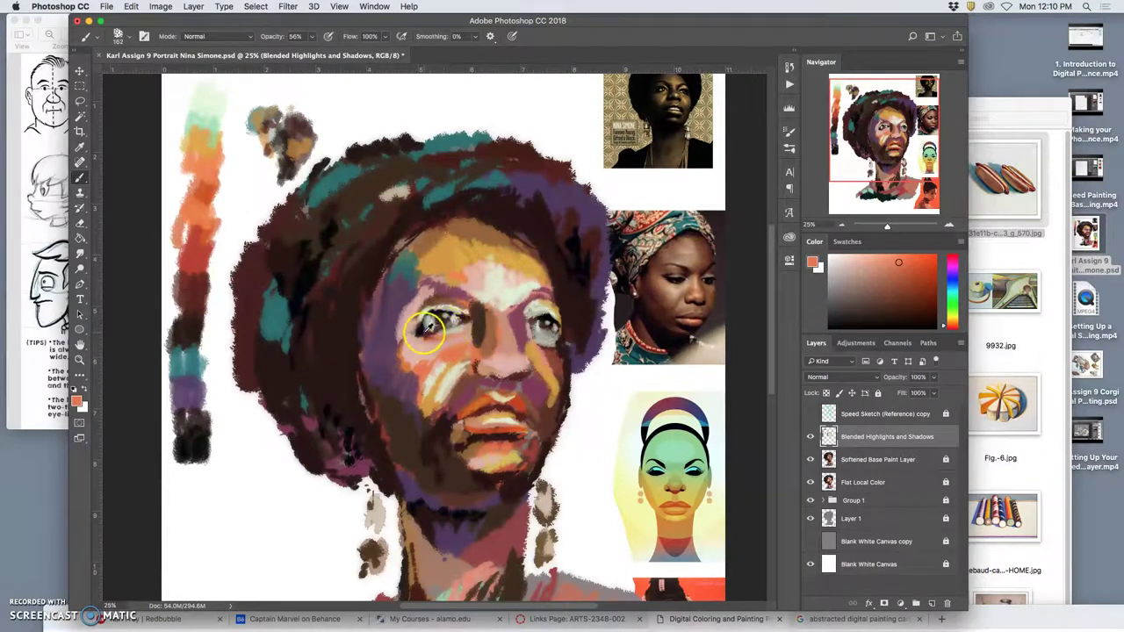
pyautogui.keyDown('alt'); pyautogui.click(424, 327); pyautogui.keyUp('alt')
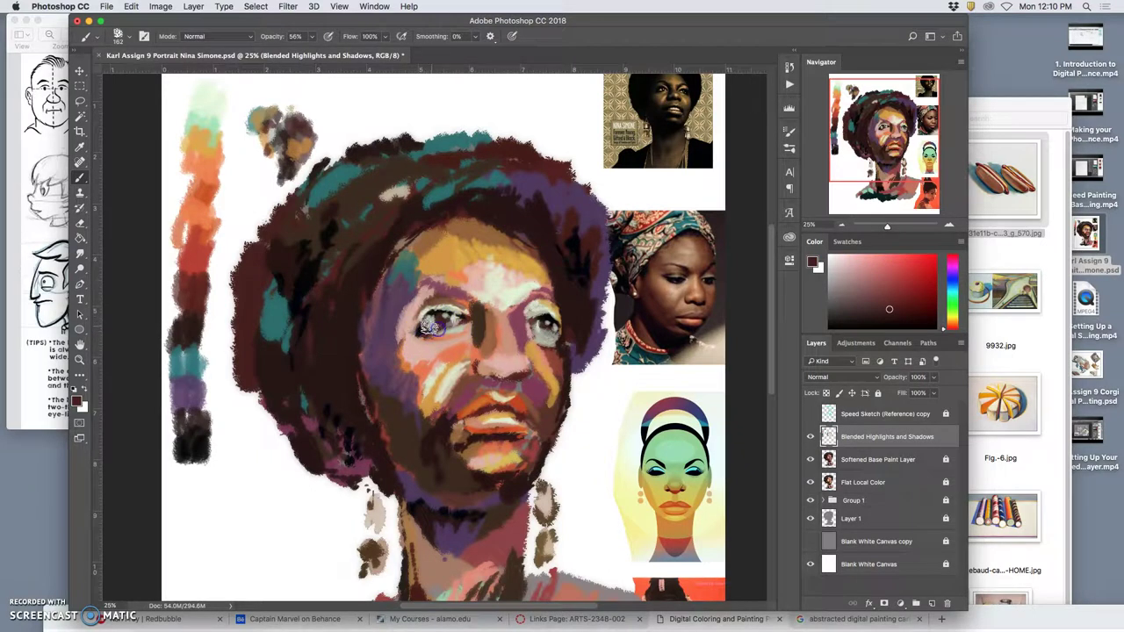
pyautogui.moveTo(458, 307); pyautogui.dragTo(410, 325)
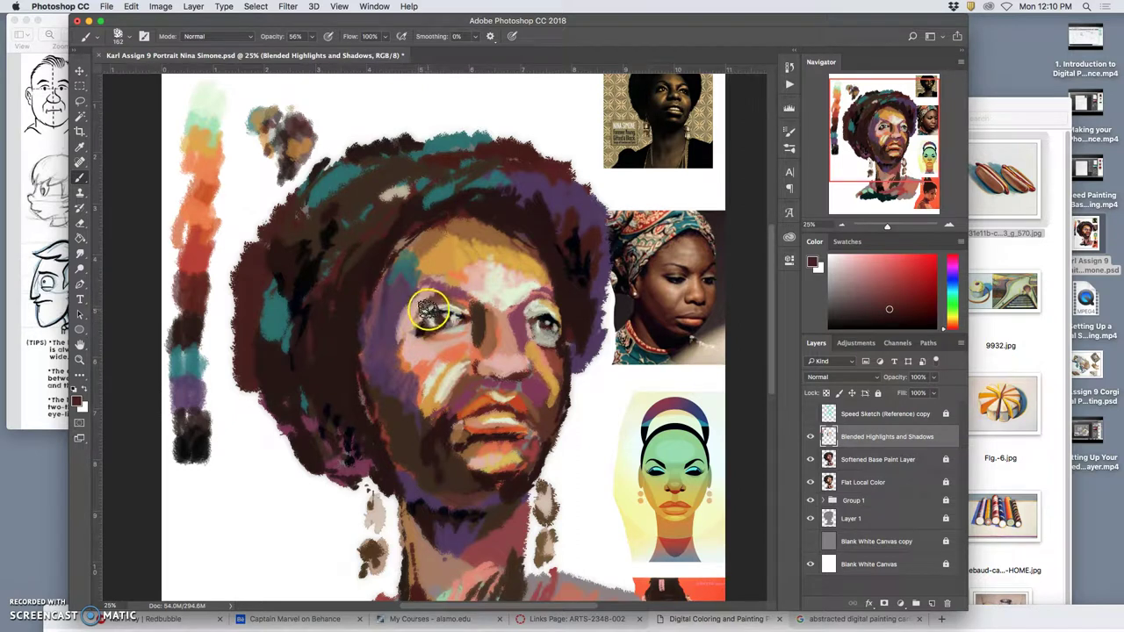
pyautogui.moveTo(441, 316); pyautogui.dragTo(433, 313)
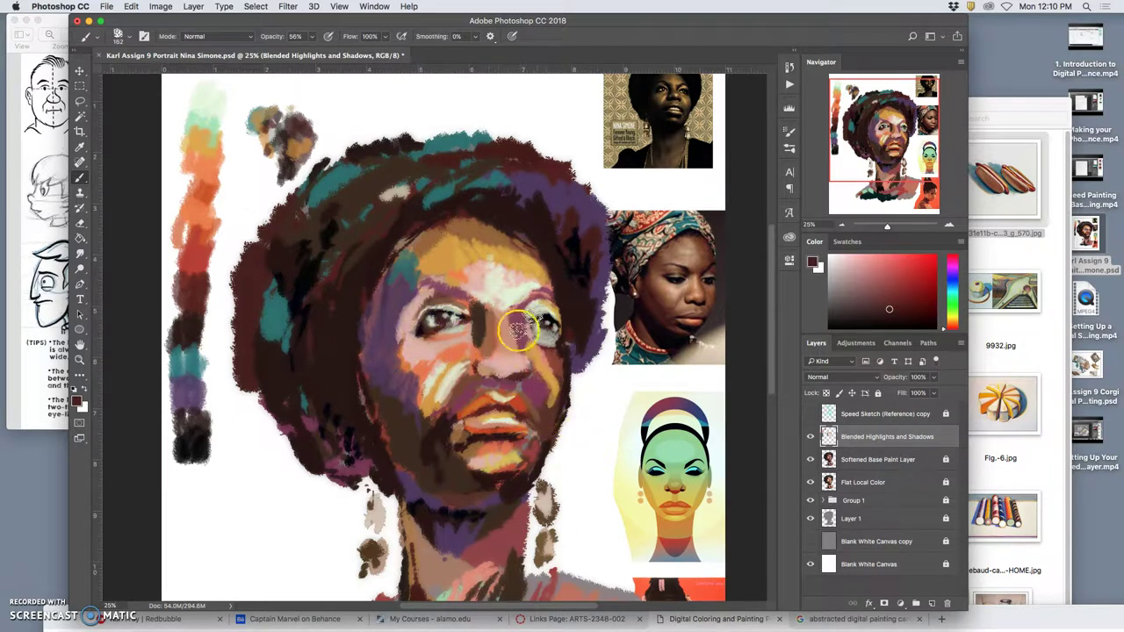
pyautogui.moveTo(481, 345)
pyautogui.mouseDown()
pyautogui.moveTo(479, 377)
pyautogui.moveTo(467, 367)
pyautogui.moveTo(467, 376)
pyautogui.moveTo(505, 375)
pyautogui.mouseUp()
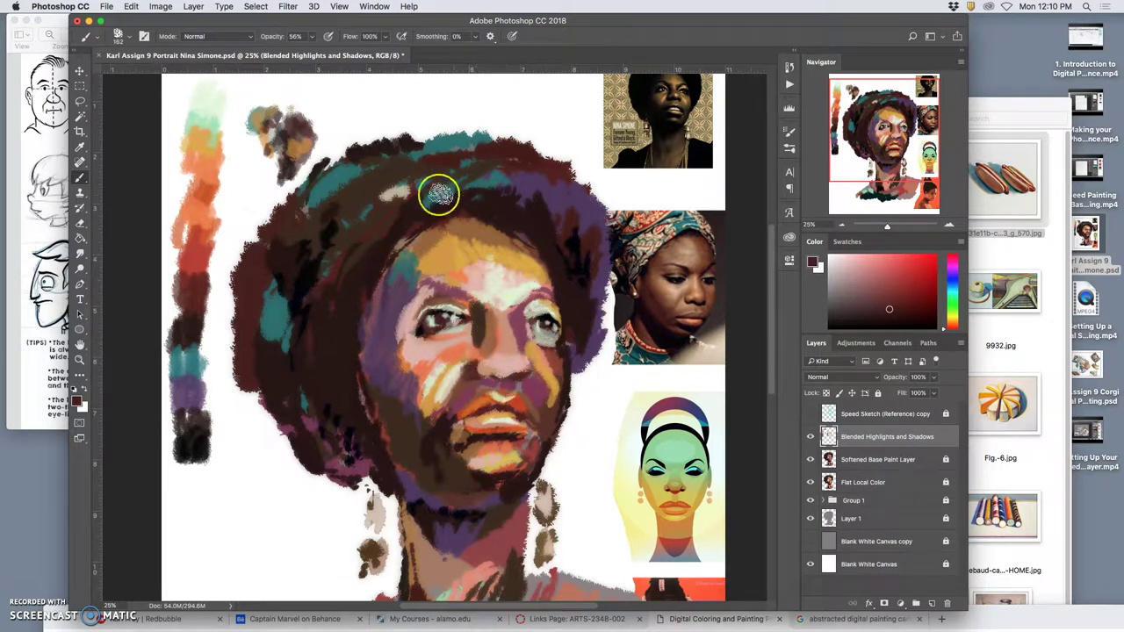
# - Sample a dark tone from the hair, shift it to vivid blue, and paint accents beside the nose and around both eyes
pyautogui.keyDown('alt'); pyautogui.click(295, 330); pyautogui.keyUp('alt')
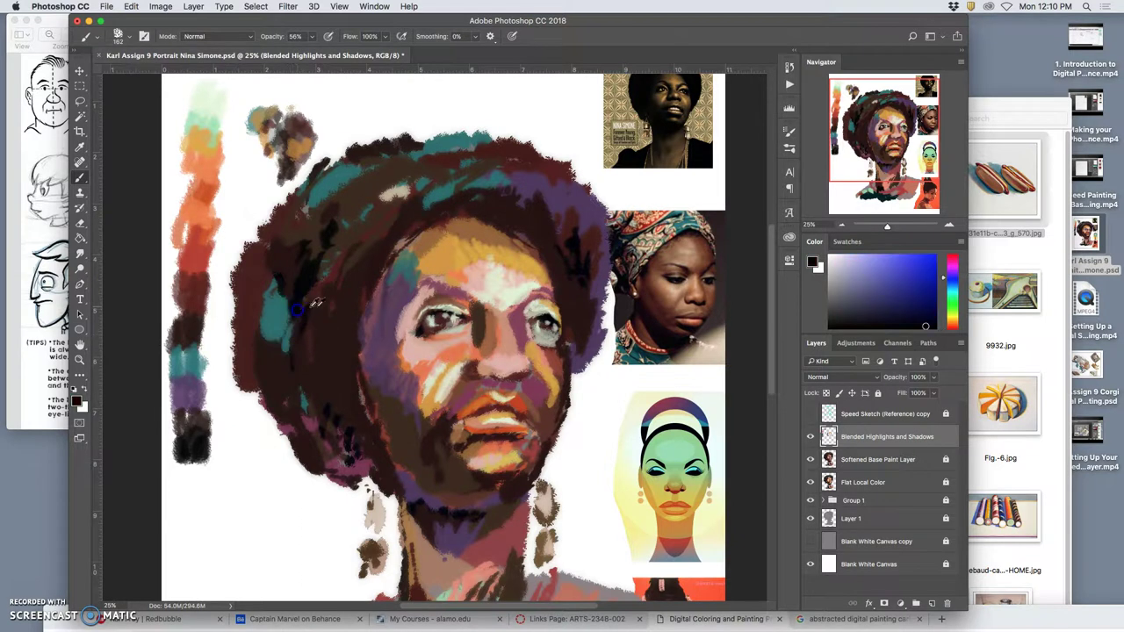
pyautogui.moveTo(908, 293); pyautogui.dragTo(919, 271)
pyautogui.moveTo(477, 372)
pyautogui.mouseDown()
pyautogui.moveTo(469, 391)
pyautogui.moveTo(465, 380)
pyautogui.mouseUp()
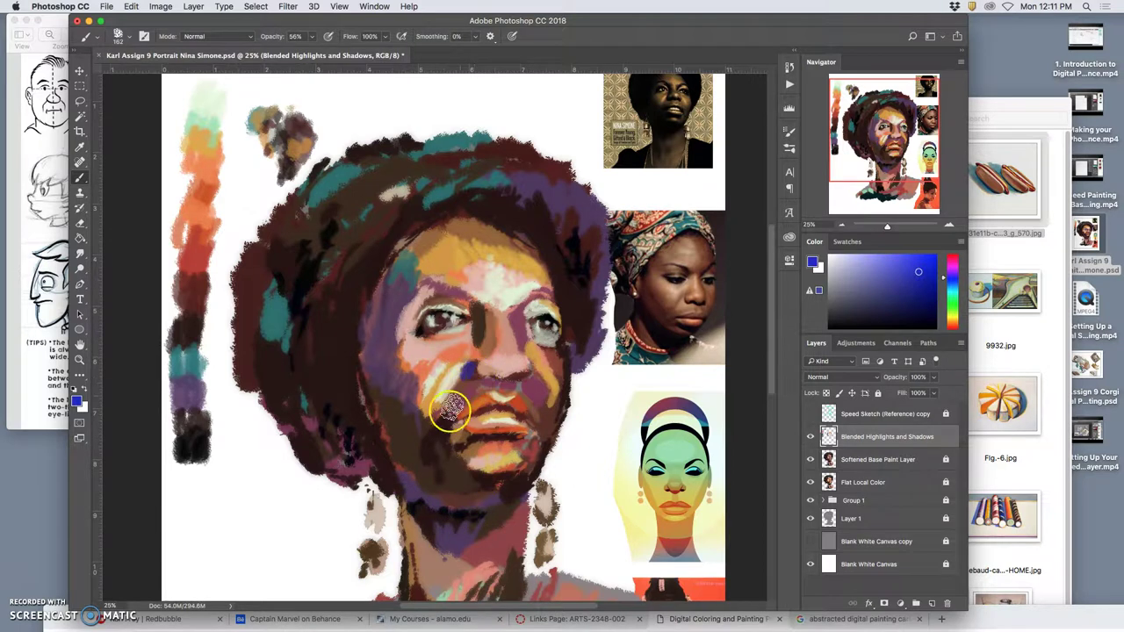
pyautogui.moveTo(430, 309)
pyautogui.mouseDown()
pyautogui.moveTo(425, 351)
pyautogui.moveTo(428, 316)
pyautogui.mouseUp()
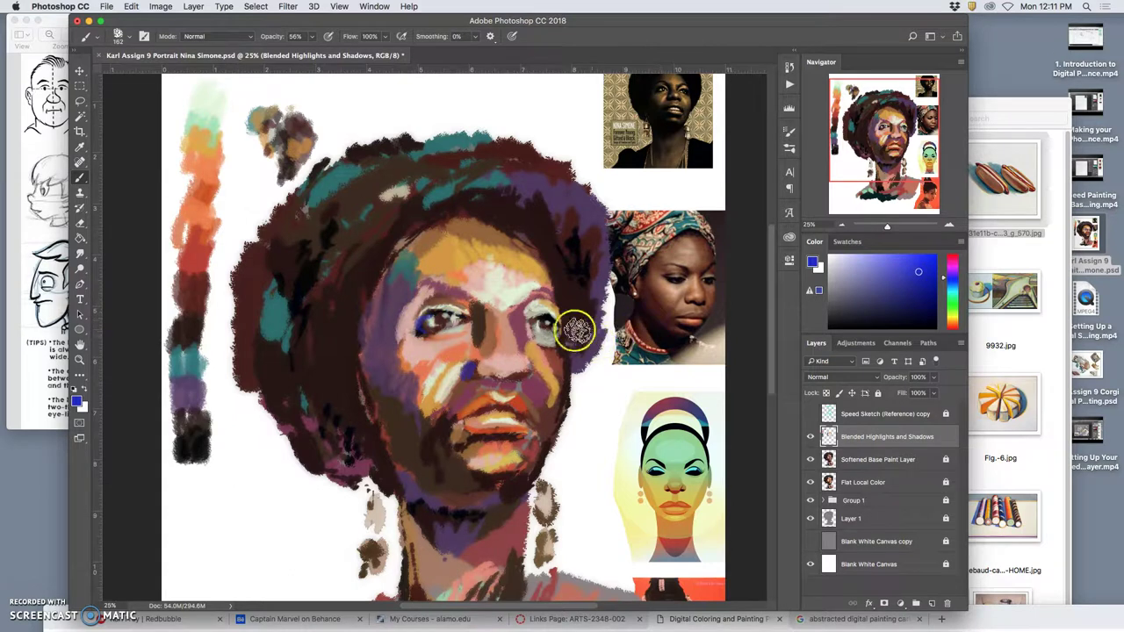
pyautogui.moveTo(556, 345)
pyautogui.mouseDown()
pyautogui.moveTo(534, 327)
pyautogui.moveTo(550, 333)
pyautogui.mouseUp()
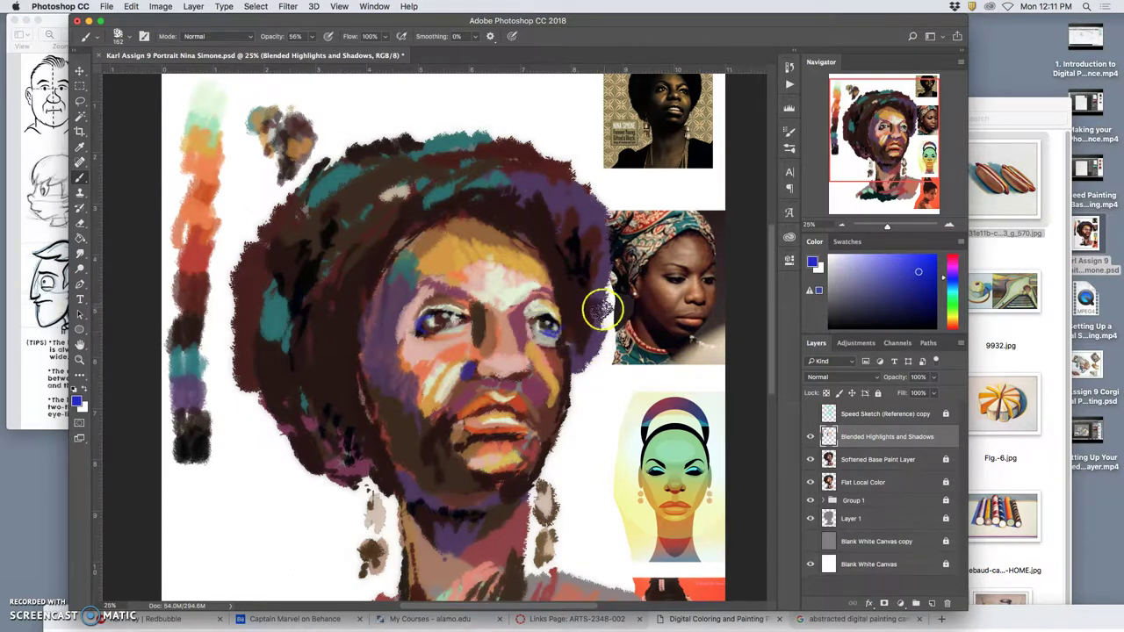
pyautogui.moveTo(551, 283)
pyautogui.mouseDown()
pyautogui.moveTo(541, 413)
pyautogui.moveTo(552, 365)
pyautogui.moveTo(506, 331)
pyautogui.moveTo(539, 363)
pyautogui.moveTo(546, 326)
pyautogui.moveTo(558, 361)
pyautogui.moveTo(562, 352)
pyautogui.moveTo(520, 364)
pyautogui.moveTo(439, 343)
pyautogui.moveTo(607, 339)
pyautogui.moveTo(527, 343)
pyautogui.moveTo(553, 356)
pyautogui.mouseUp()
# - Sample reddish brown and muted blue from the face and layer strokes around the far eye and its eyebrow
pyautogui.keyDown('alt'); pyautogui.click(438, 347); pyautogui.keyUp('alt')
pyautogui.click(528, 343)
pyautogui.keyDown('alt'); pyautogui.click(537, 349); pyautogui.keyUp('alt')
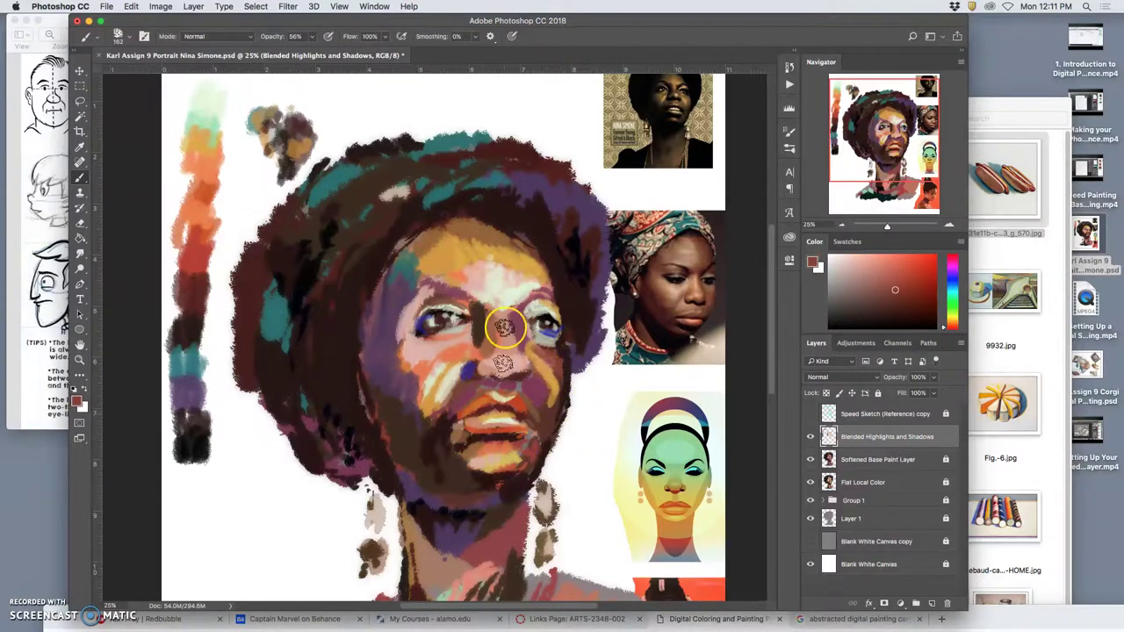
pyautogui.moveTo(545, 303)
pyautogui.mouseDown()
pyautogui.moveTo(513, 312)
pyautogui.moveTo(529, 299)
pyautogui.moveTo(511, 309)
pyautogui.moveTo(546, 295)
pyautogui.mouseUp()
pyautogui.keyDown('alt'); pyautogui.click(550, 333); pyautogui.keyUp('alt')
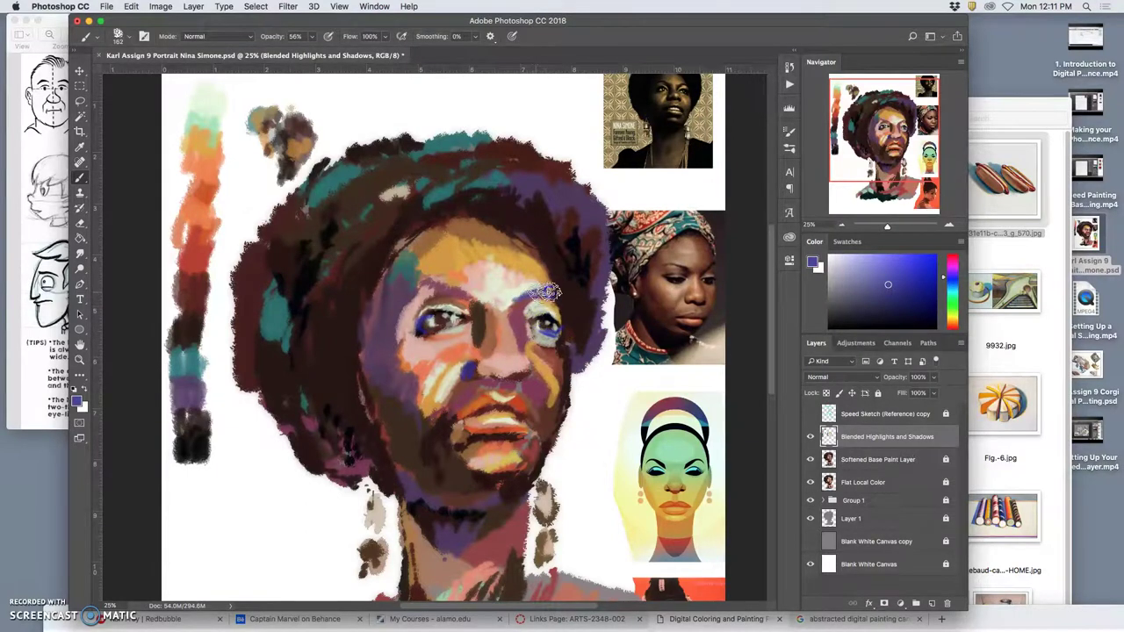
pyautogui.keyDown('alt'); pyautogui.click(550, 292); pyautogui.keyUp('alt')
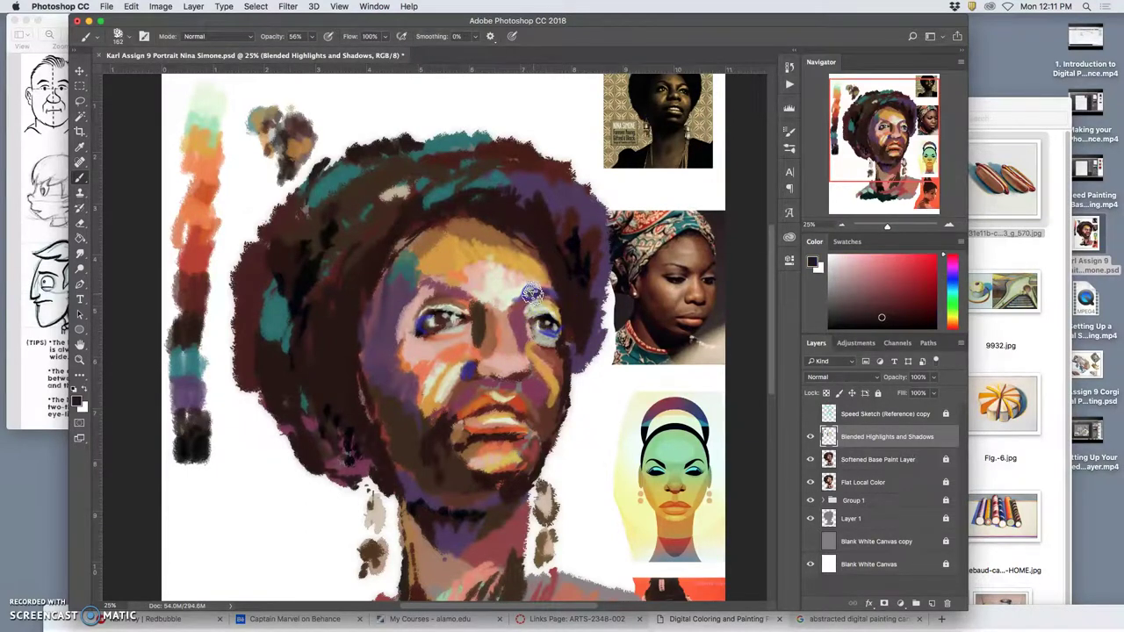
# - Darken and define the arch of the far eyebrow, working in red sampled from the lips
pyautogui.keyDown('alt'); pyautogui.click(518, 402); pyautogui.keyUp('alt')
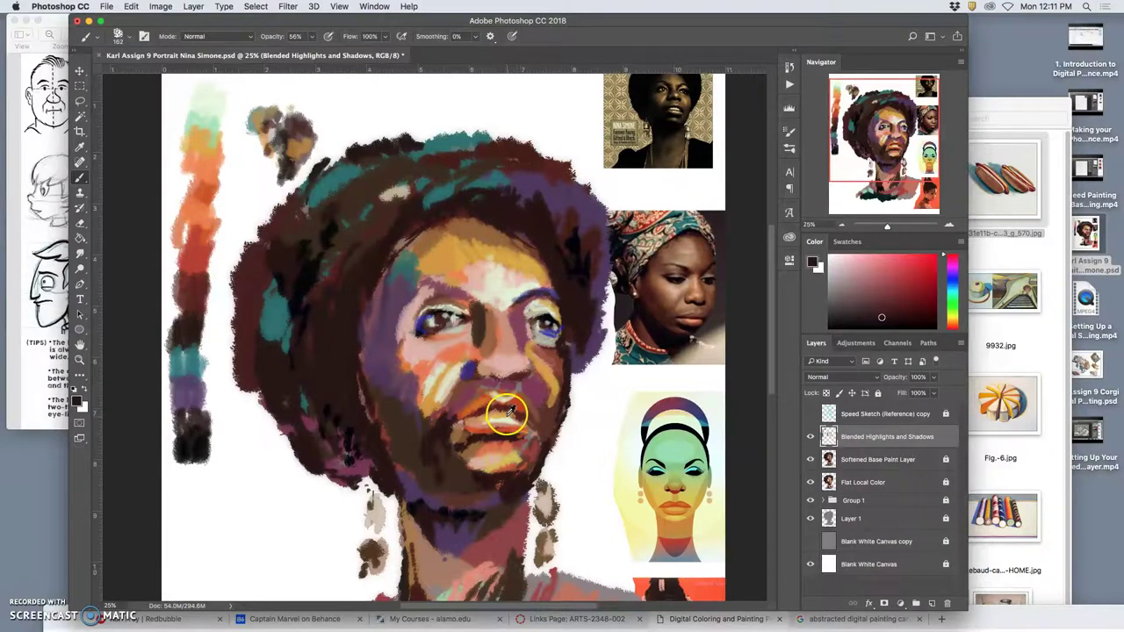
pyautogui.click(527, 303)
pyautogui.click(532, 443)
pyautogui.click(557, 335)
pyautogui.click(522, 397)
pyautogui.click(512, 432)
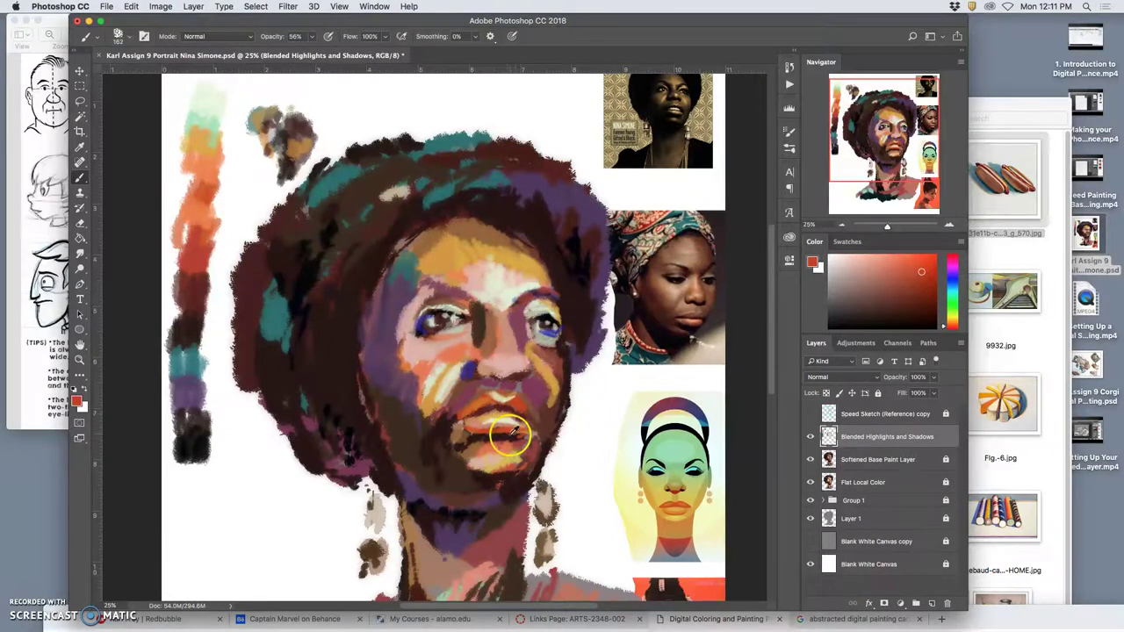
# - Sample dark maroon from the line between the lips and paint a defined arch for the near eyebrow
pyautogui.keyDown('alt'); pyautogui.click(512, 432); pyautogui.keyUp('alt')
pyautogui.click(456, 295)
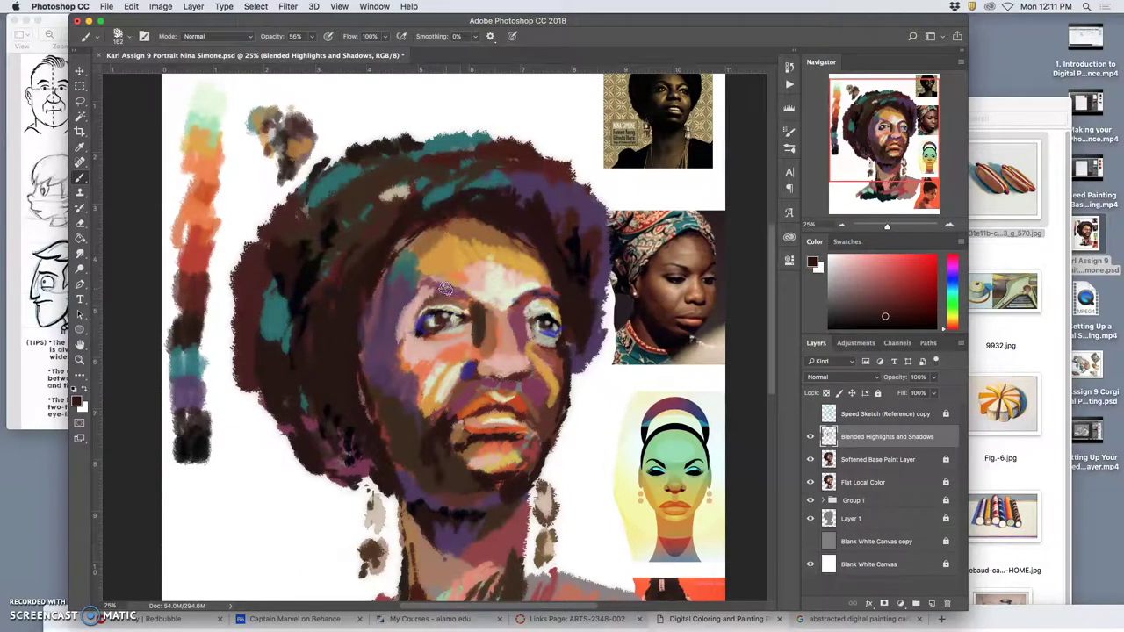
pyautogui.moveTo(433, 283)
pyautogui.mouseDown()
pyautogui.moveTo(411, 296)
pyautogui.moveTo(422, 294)
pyautogui.moveTo(408, 314)
pyautogui.mouseUp()
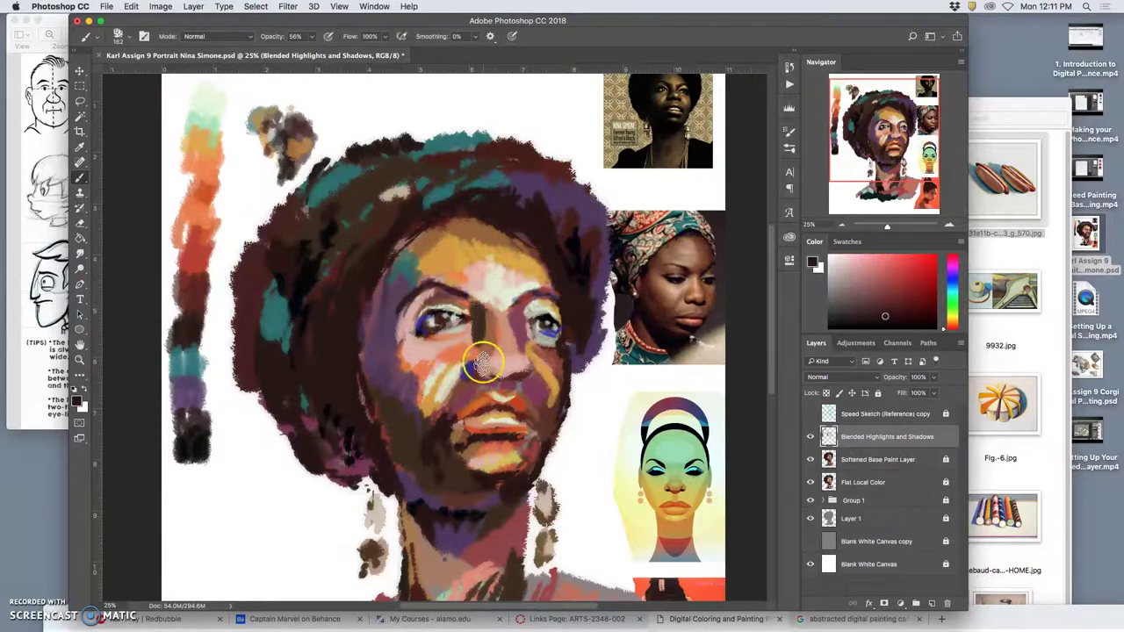
# - Blend sampled pink and brown strokes around the near eye, the temple and the outer edge of the near cheek
pyautogui.keyDown('alt'); pyautogui.click(416, 301); pyautogui.keyUp('alt')
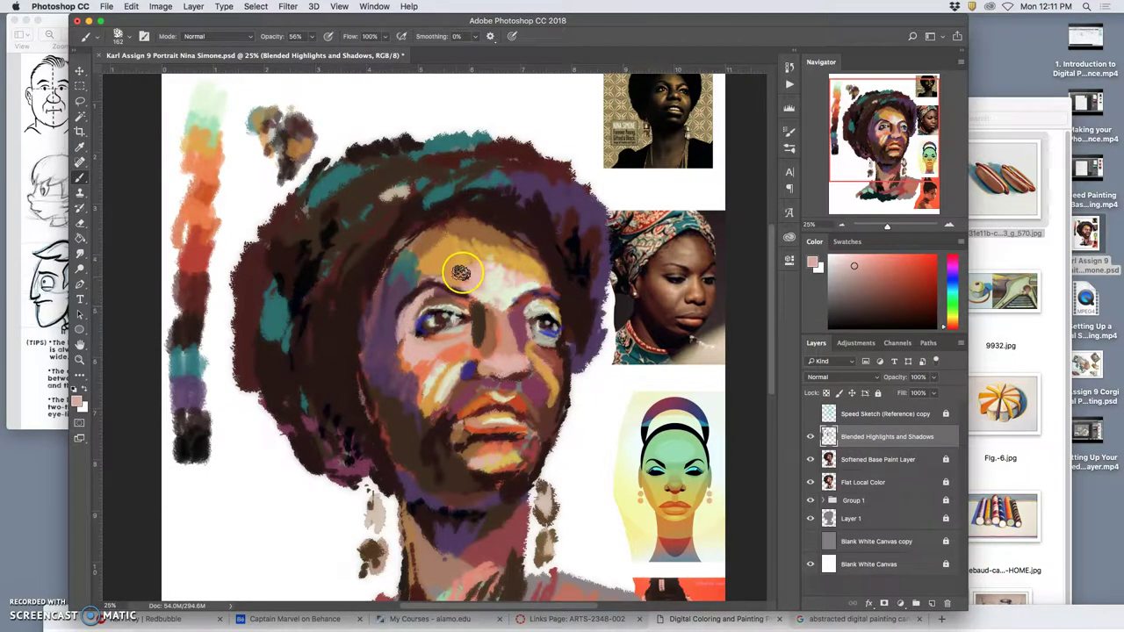
pyautogui.click(428, 329)
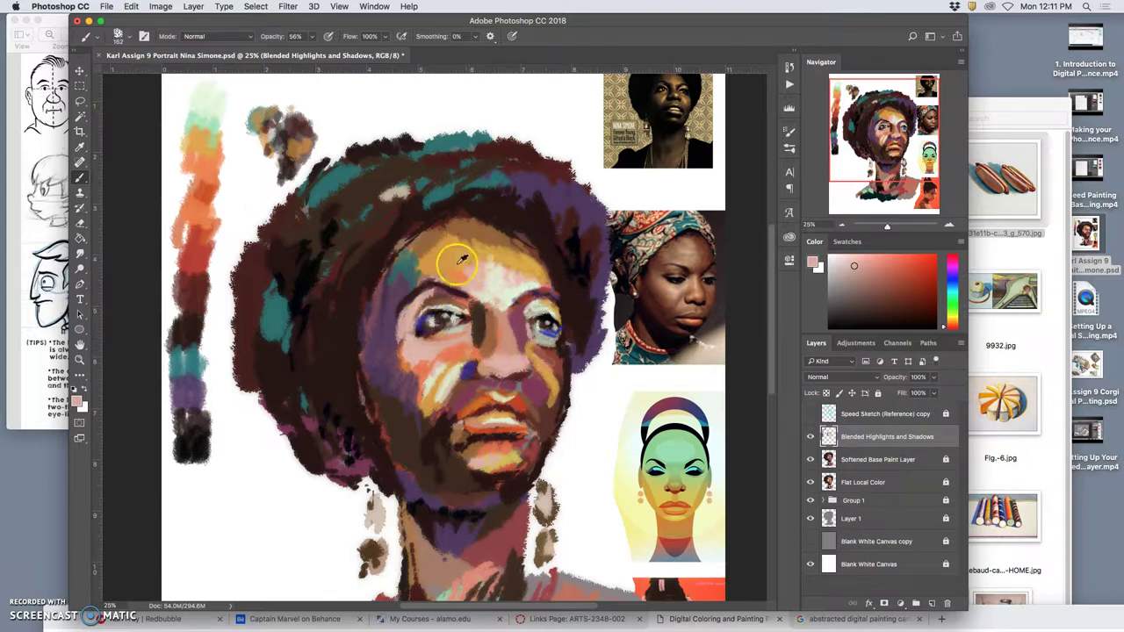
pyautogui.keyDown('alt'); pyautogui.click(418, 278); pyautogui.keyUp('alt')
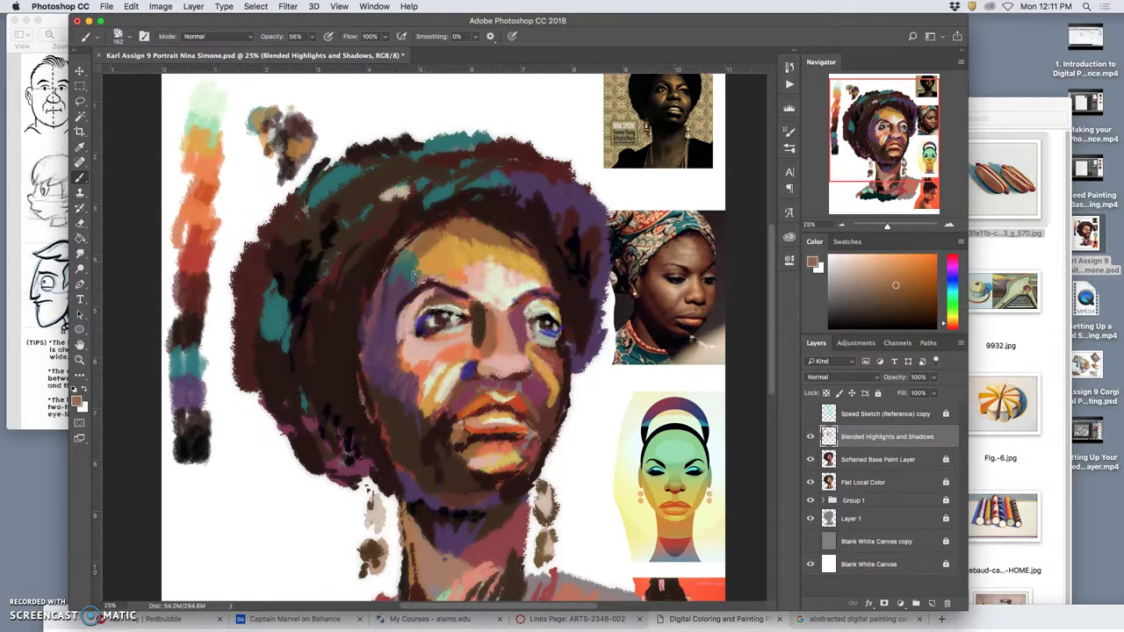
pyautogui.click(407, 351)
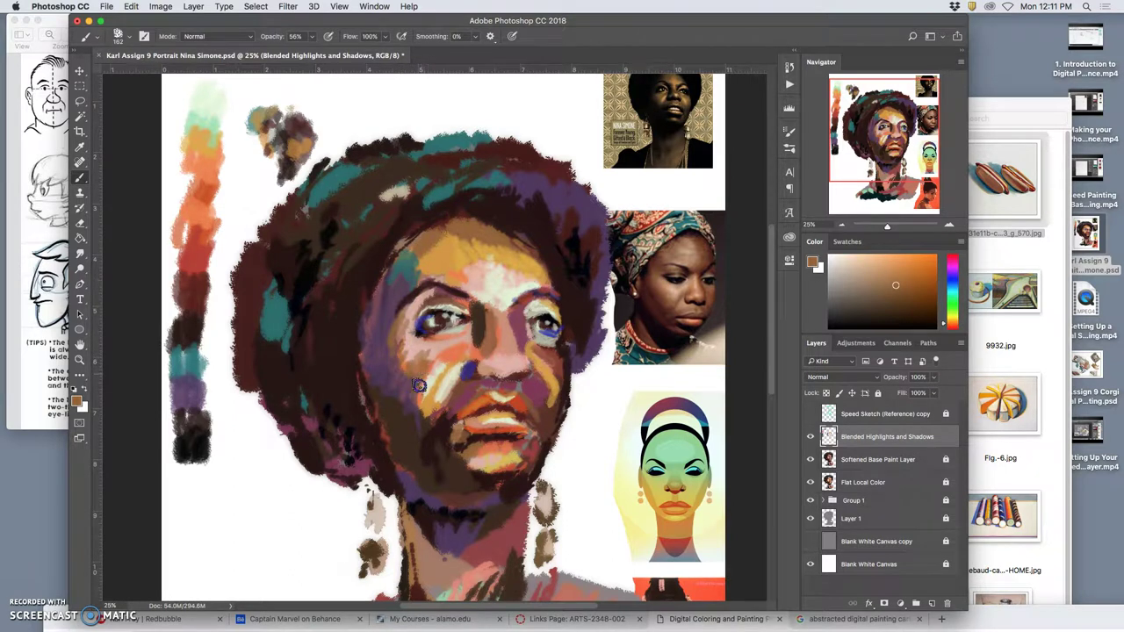
pyautogui.click(406, 376)
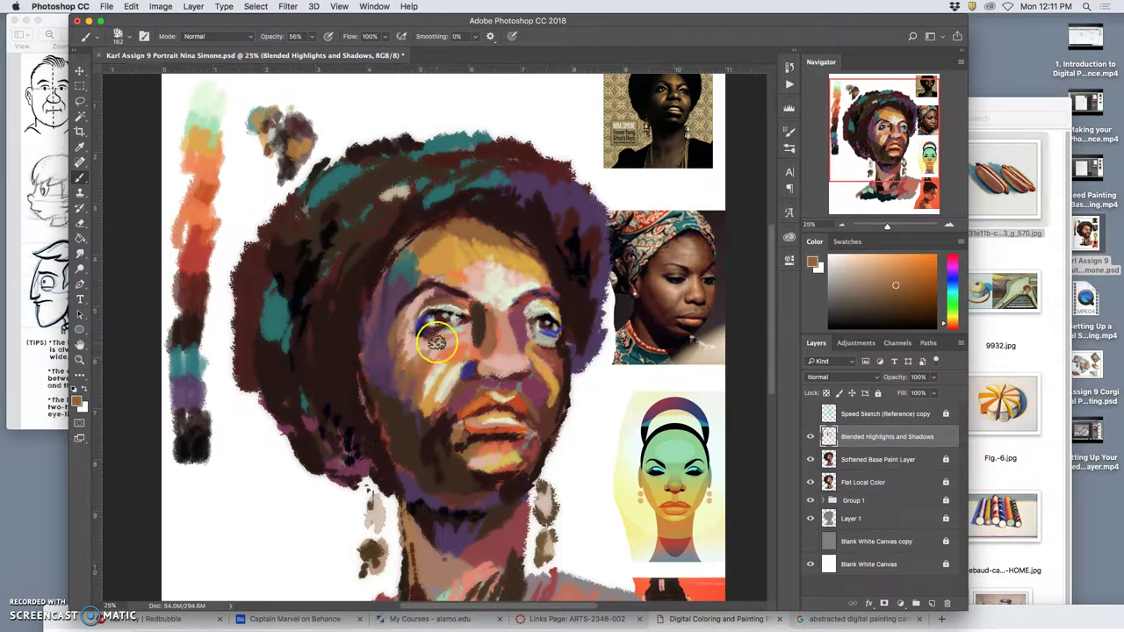
# - Sample pale pink from the near cheek, soften the skin around the near eye, and add strokes along the upper forehead
pyautogui.keyDown('alt'); pyautogui.click(420, 348); pyautogui.keyUp('alt')
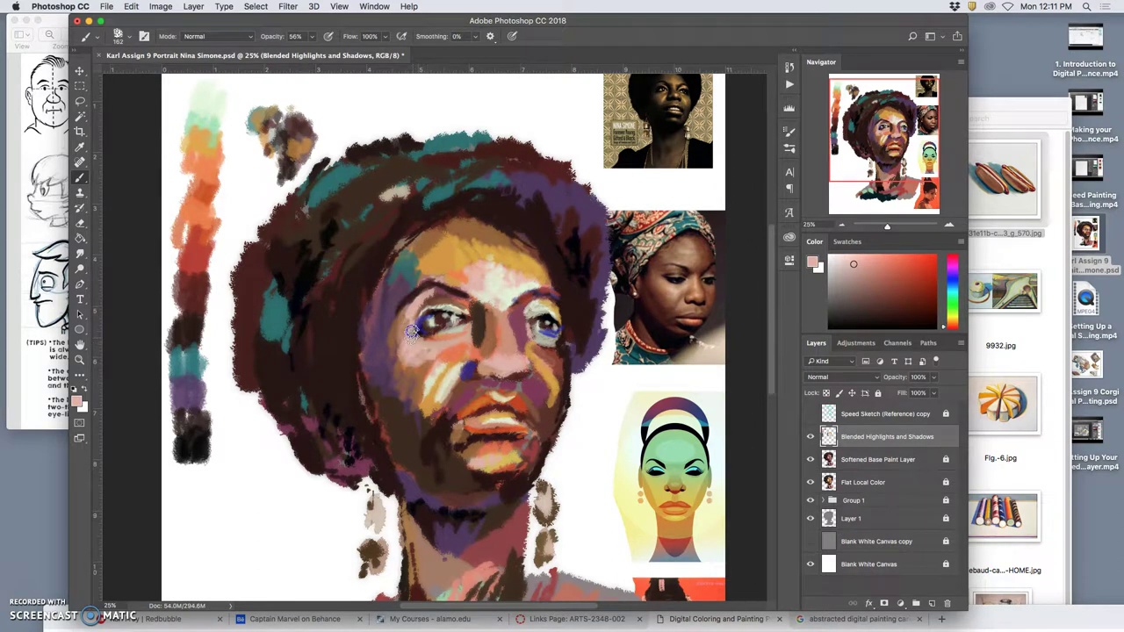
pyautogui.click(491, 317)
pyautogui.click(415, 231)
pyautogui.click(507, 224)
pyautogui.click(460, 231)
pyautogui.click(429, 258)
# - Sample teal from the temple and paint it along the forehead edge and down the shadowed side of the face
pyautogui.keyDown('alt'); pyautogui.click(397, 250); pyautogui.keyUp('alt')
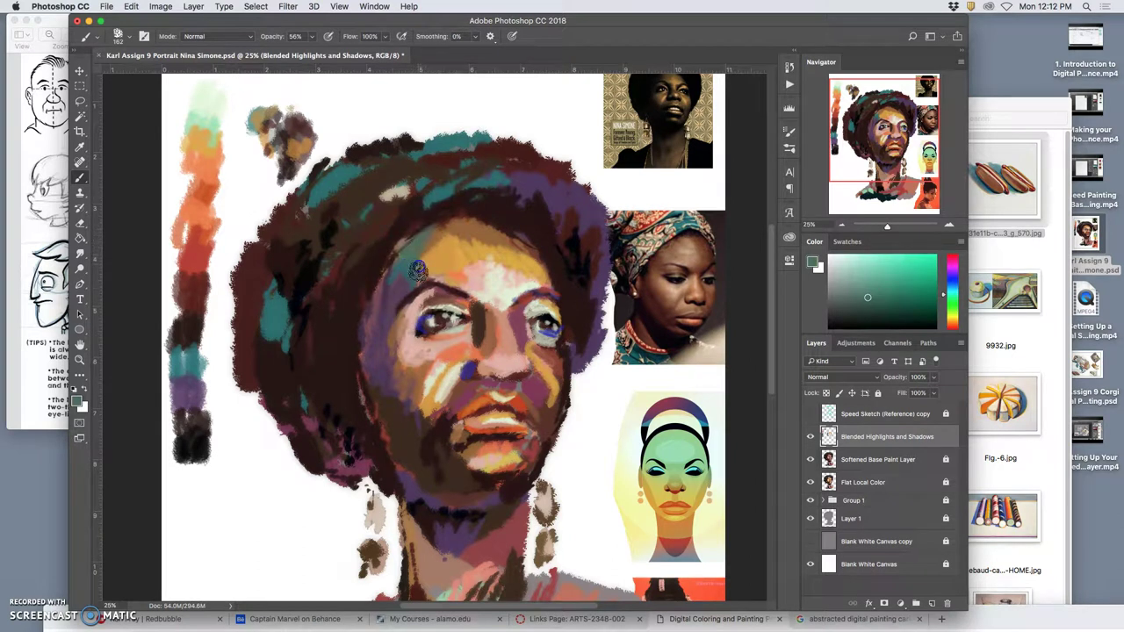
pyautogui.click(463, 260)
pyautogui.moveTo(368, 373)
pyautogui.mouseDown()
pyautogui.moveTo(381, 314)
pyautogui.moveTo(372, 319)
pyautogui.moveTo(405, 293)
pyautogui.moveTo(397, 311)
pyautogui.mouseUp()
pyautogui.moveTo(411, 455)
pyautogui.mouseDown()
pyautogui.moveTo(409, 401)
pyautogui.moveTo(411, 413)
pyautogui.mouseUp()
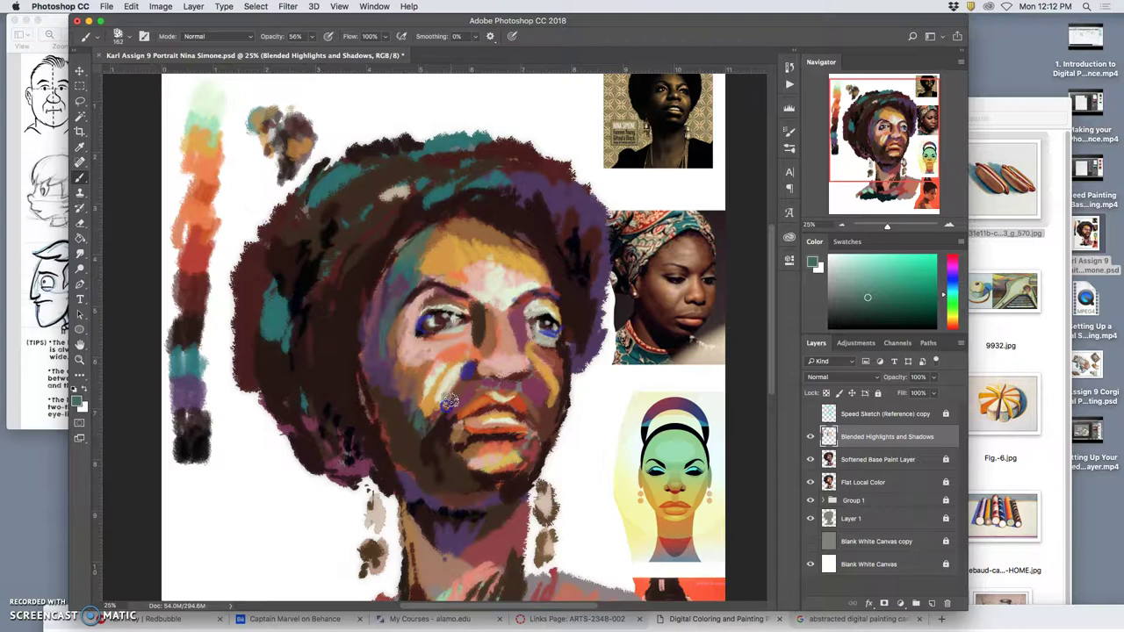
# - Paint teal strokes from beside the mouth onto the chin, and blend the chin with sampled pale pink
pyautogui.moveTo(450, 398)
pyautogui.mouseDown()
pyautogui.moveTo(422, 427)
pyautogui.moveTo(457, 397)
pyautogui.moveTo(465, 420)
pyautogui.moveTo(440, 437)
pyautogui.moveTo(441, 421)
pyautogui.moveTo(447, 483)
pyautogui.moveTo(469, 453)
pyautogui.mouseUp()
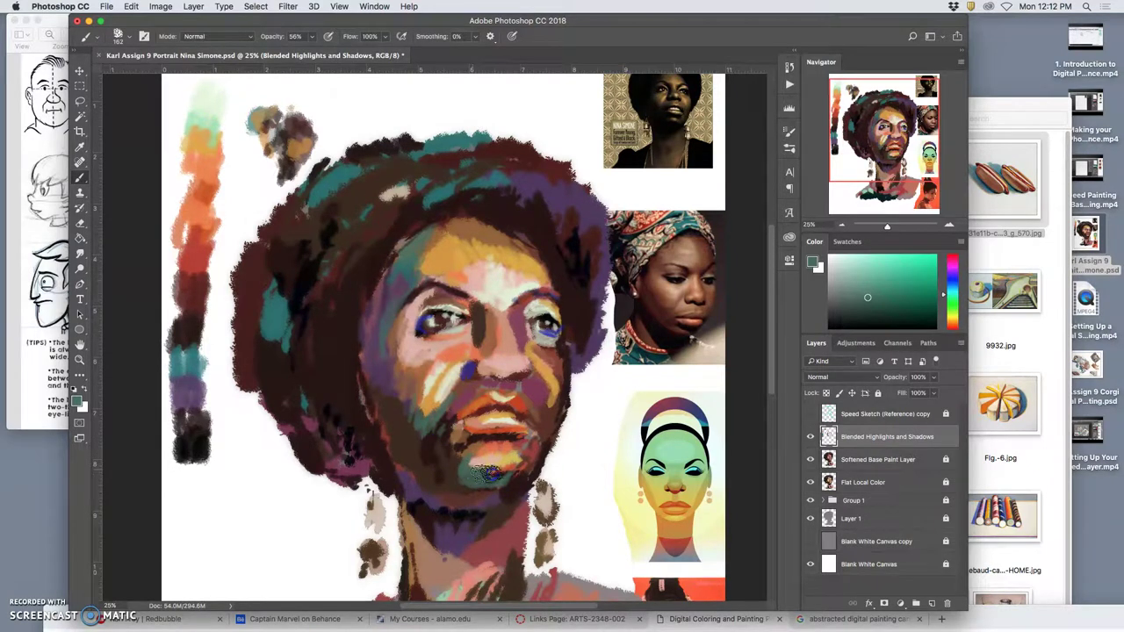
pyautogui.keyDown('alt'); pyautogui.click(486, 459); pyautogui.keyUp('alt')
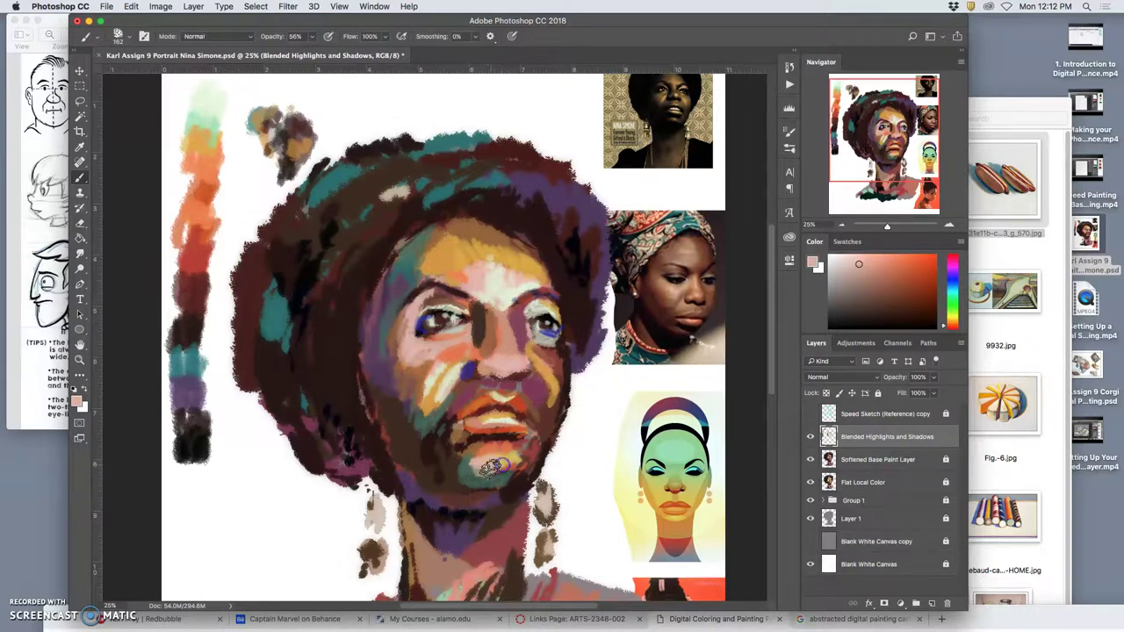
pyautogui.click(515, 463)
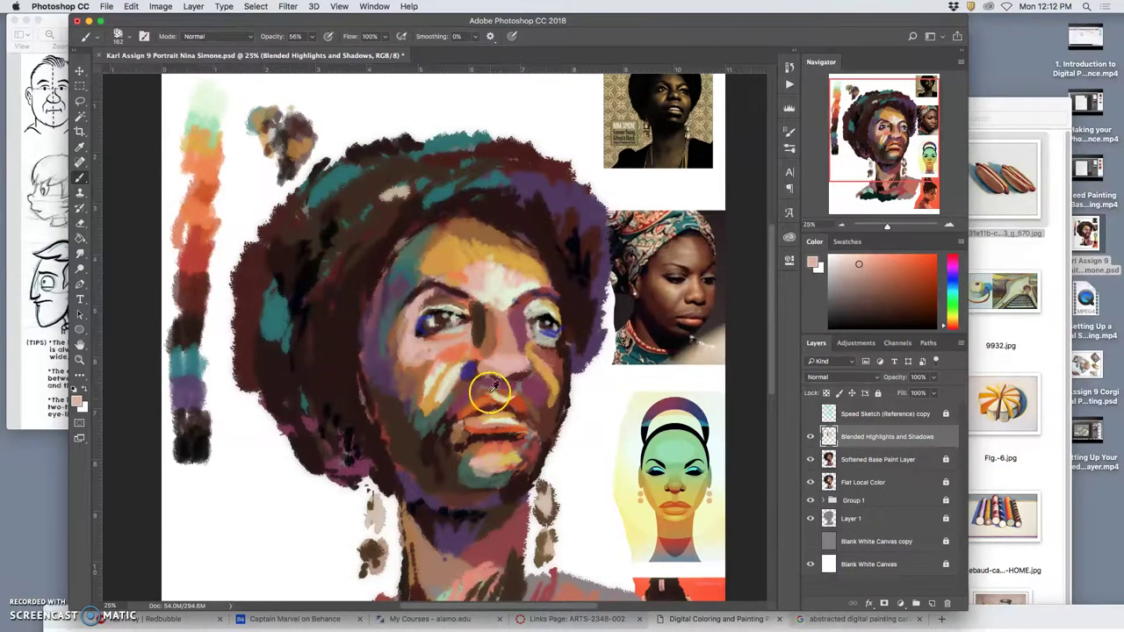
# - Paint the cheek fold from the nostril toward the mouth corner in sampled violet-blue, with sampled cream on the adjoining cheek highlight
pyautogui.keyDown('alt'); pyautogui.click(460, 360); pyautogui.keyUp('alt')
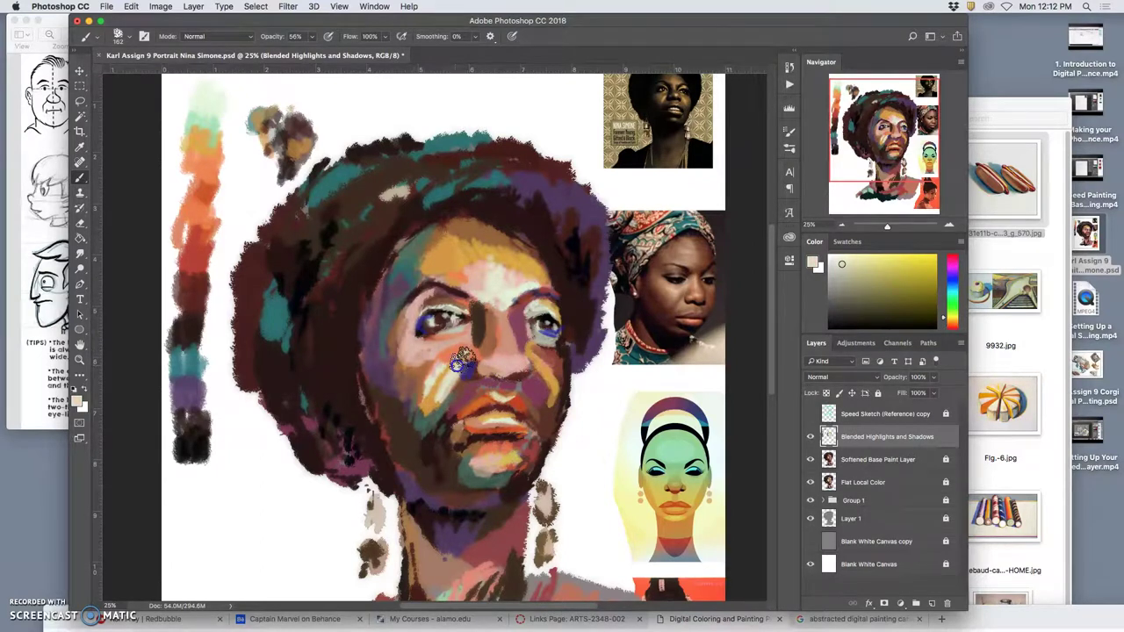
pyautogui.click(437, 400)
pyautogui.keyDown('alt'); pyautogui.click(437, 400); pyautogui.keyUp('alt')
pyautogui.keyDown('alt'); pyautogui.click(471, 366); pyautogui.keyUp('alt')
pyautogui.moveTo(470, 367); pyautogui.dragTo(445, 411)
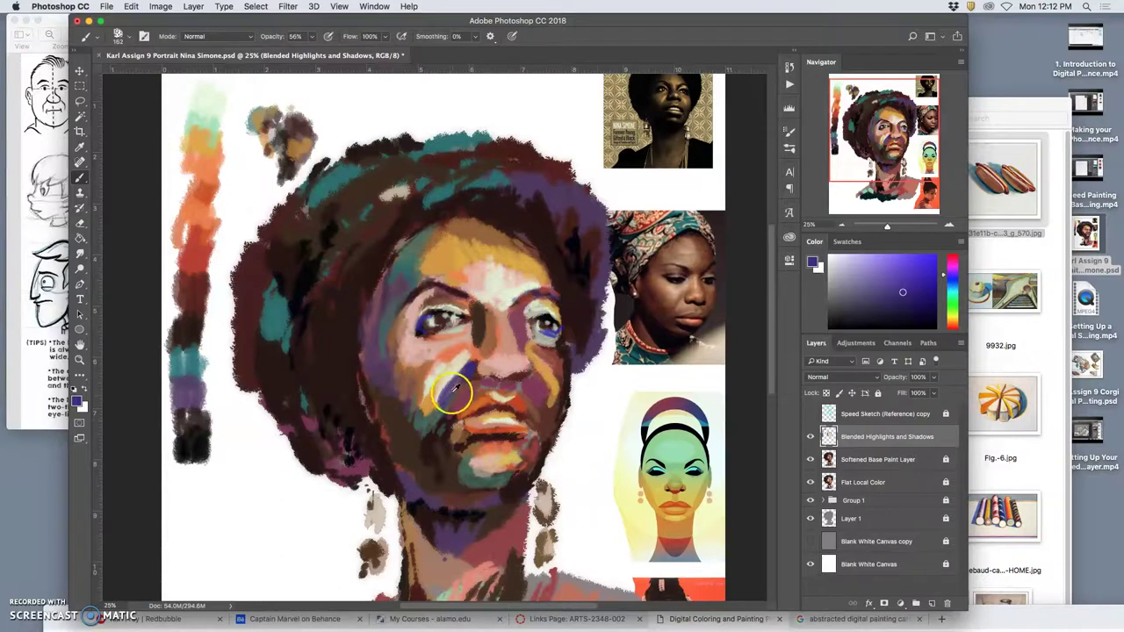
pyautogui.keyDown('alt'); pyautogui.click(442, 380); pyautogui.keyUp('alt')
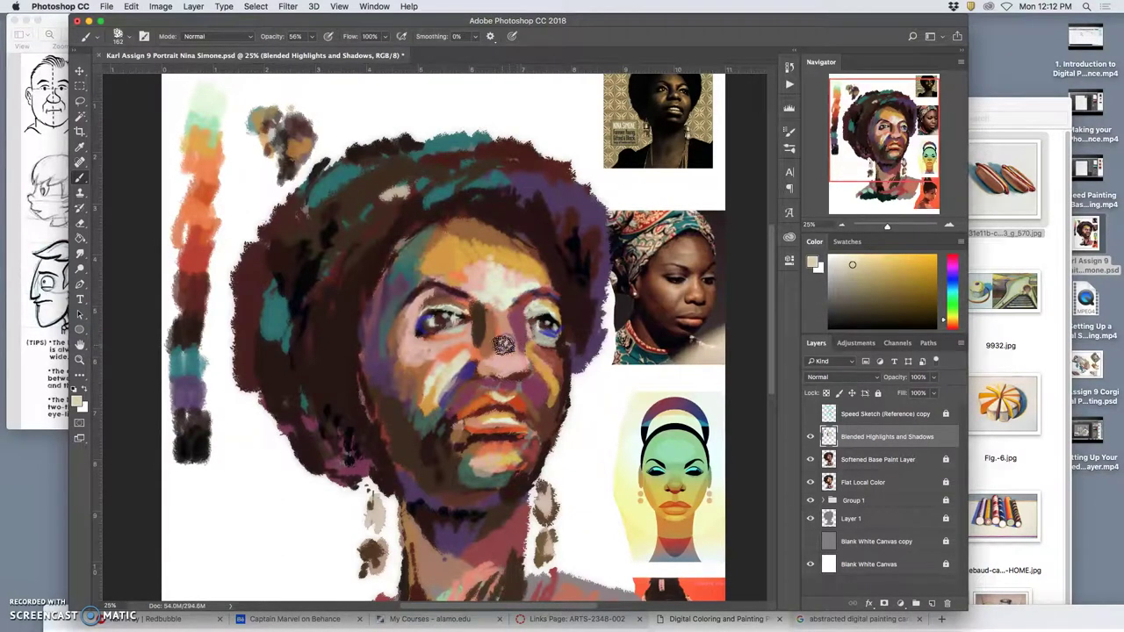
# - Sample muted magenta and orange from the face and shade the far side of the nose and the area below the far eye
pyautogui.keyDown('alt'); pyautogui.click(542, 384); pyautogui.keyUp('alt')
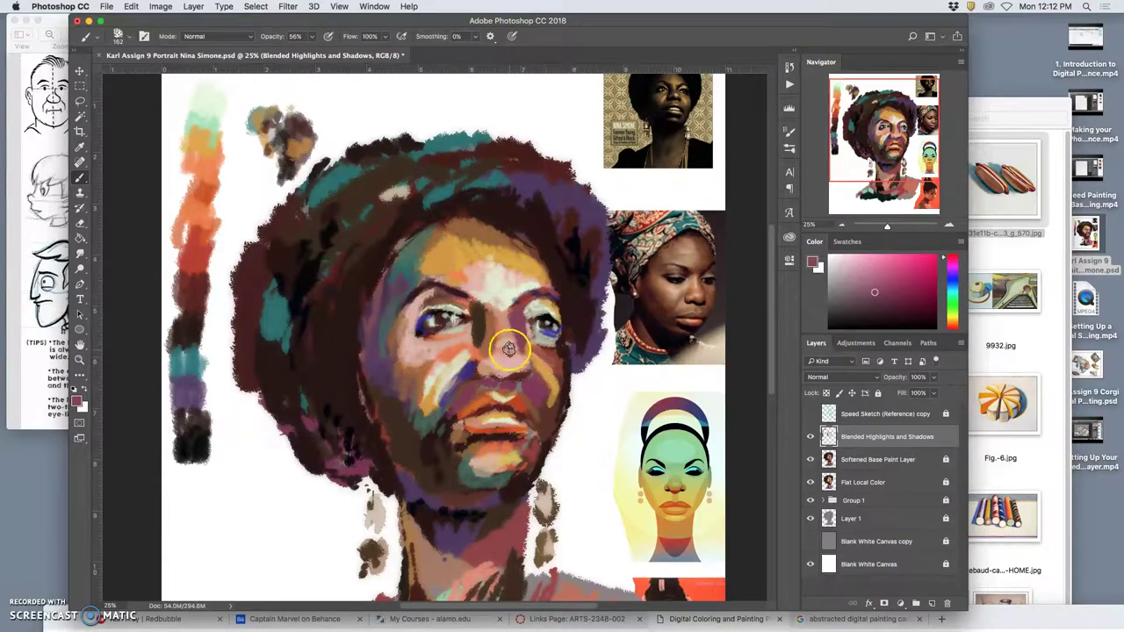
pyautogui.moveTo(521, 349)
pyautogui.mouseDown()
pyautogui.moveTo(556, 328)
pyautogui.moveTo(544, 301)
pyautogui.moveTo(530, 407)
pyautogui.moveTo(559, 328)
pyautogui.moveTo(547, 369)
pyautogui.mouseUp()
pyautogui.keyDown('alt'); pyautogui.click(548, 369); pyautogui.keyUp('alt')
pyautogui.keyDown('alt'); pyautogui.click(459, 281); pyautogui.keyUp('alt')
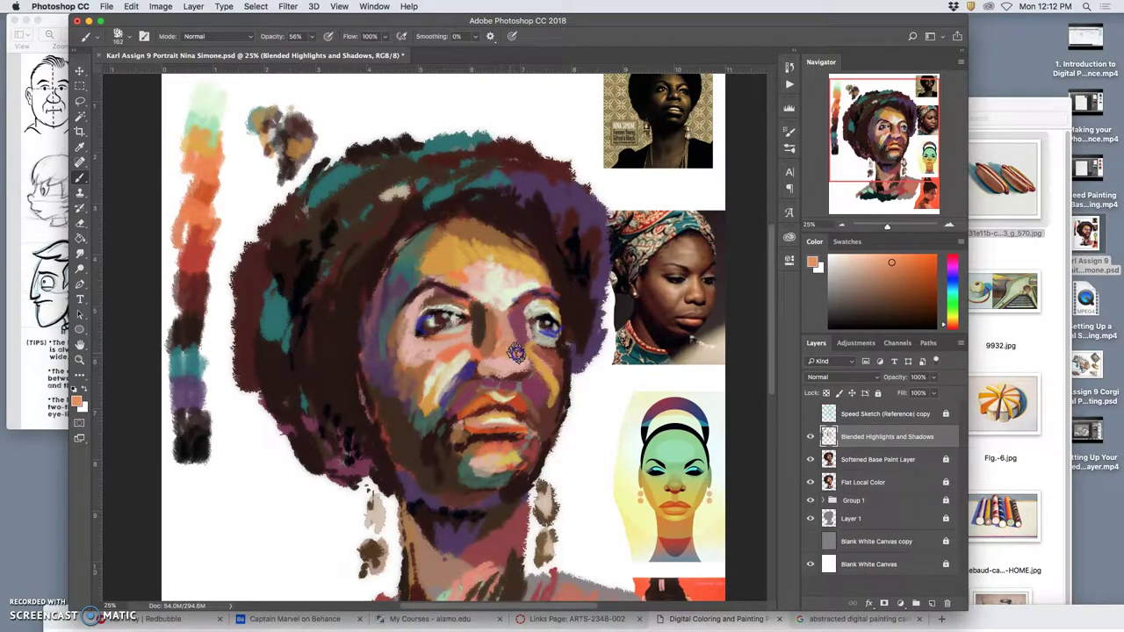
pyautogui.moveTo(530, 362)
pyautogui.mouseDown()
pyautogui.moveTo(572, 334)
pyautogui.moveTo(539, 335)
pyautogui.mouseUp()
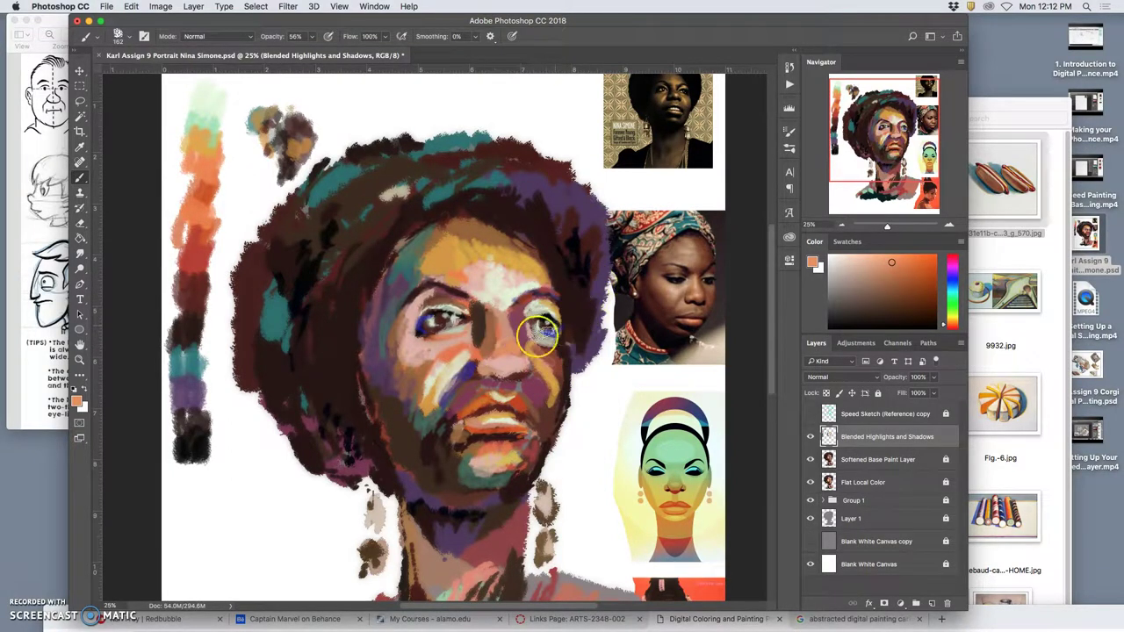
# - Sample off-white from the highlight between the brows and paint highlights on the nose and the adjoining far cheek
pyautogui.keyDown('alt'); pyautogui.click(495, 291); pyautogui.keyUp('alt')
pyautogui.click(526, 376)
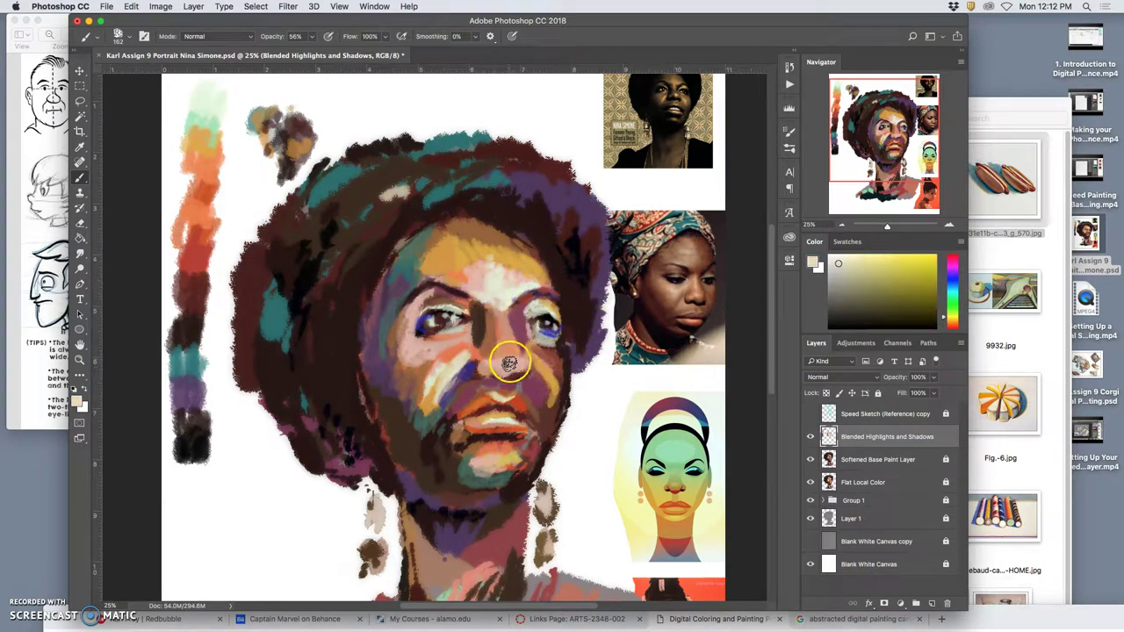
pyautogui.moveTo(548, 368)
pyautogui.mouseDown()
pyautogui.moveTo(516, 385)
pyautogui.moveTo(509, 344)
pyautogui.mouseUp()
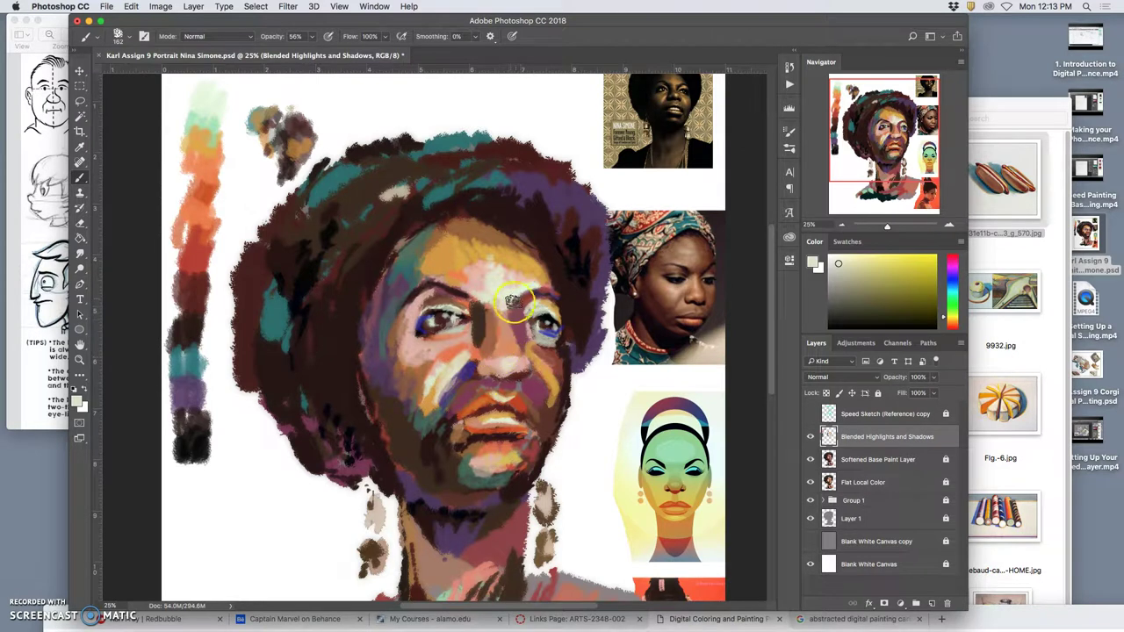
# - Paint off-white and sampled tan highlights down the side of the nose bridge and beneath the inner end of the far brow
pyautogui.moveTo(496, 296)
pyautogui.mouseDown()
pyautogui.moveTo(498, 323)
pyautogui.moveTo(547, 289)
pyautogui.moveTo(511, 330)
pyautogui.mouseUp()
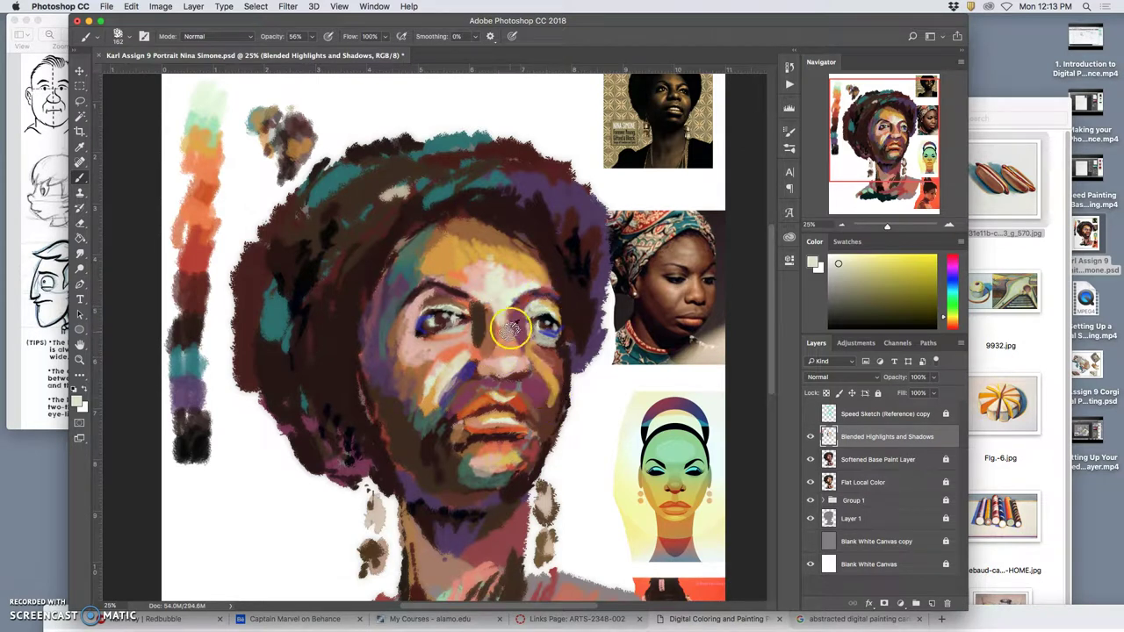
pyautogui.keyDown('alt'); pyautogui.click(444, 376); pyautogui.keyUp('alt')
pyautogui.moveTo(521, 290)
pyautogui.mouseDown()
pyautogui.moveTo(510, 362)
pyautogui.moveTo(527, 313)
pyautogui.mouseUp()
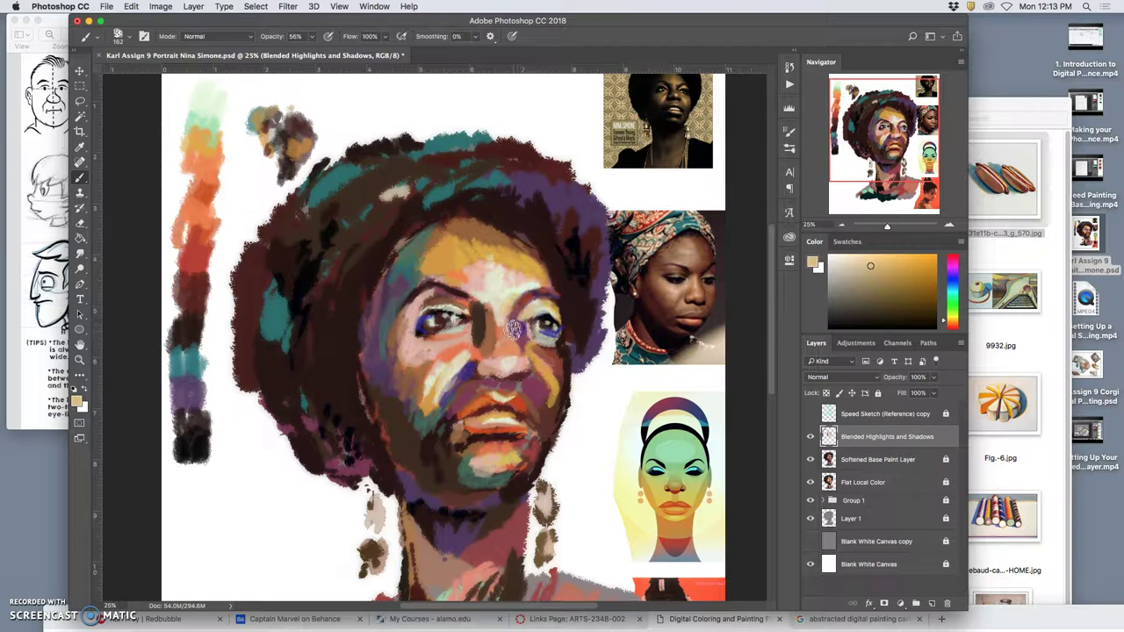
pyautogui.moveTo(522, 349)
pyautogui.mouseDown()
pyautogui.moveTo(534, 392)
pyautogui.moveTo(547, 403)
pyautogui.moveTo(559, 357)
pyautogui.moveTo(520, 326)
pyautogui.mouseUp()
# - Sample reddish brown, off-white and near-black from the face to touch up the near eye's inner corner and darken the temple edge
pyautogui.keyDown('alt'); pyautogui.click(557, 361); pyautogui.keyUp('alt')
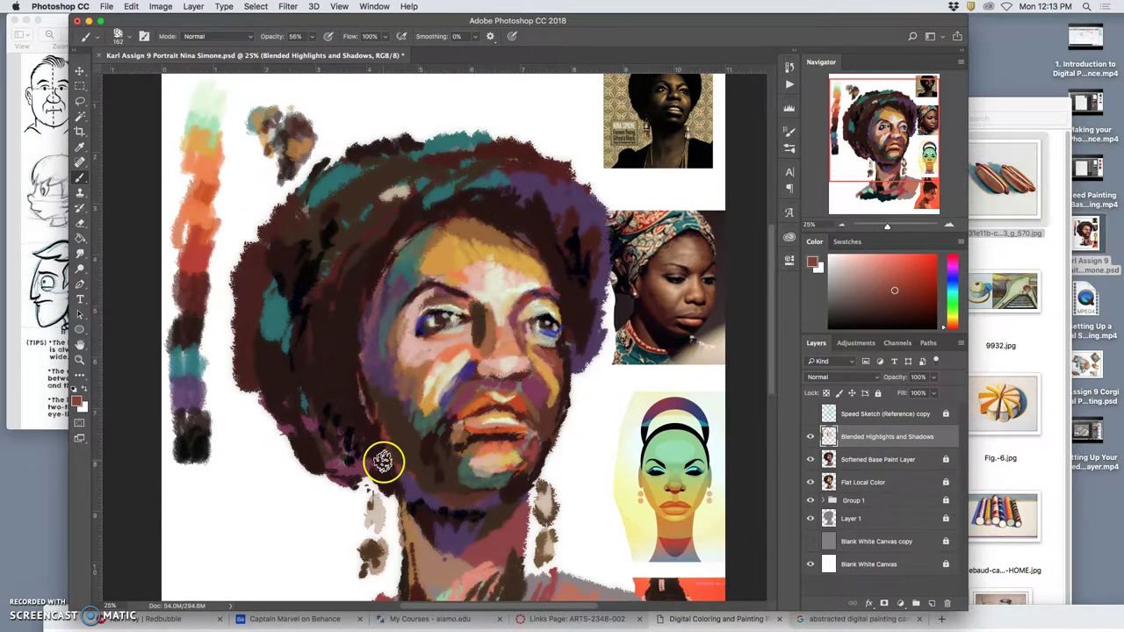
pyautogui.rightClick(466, 327)
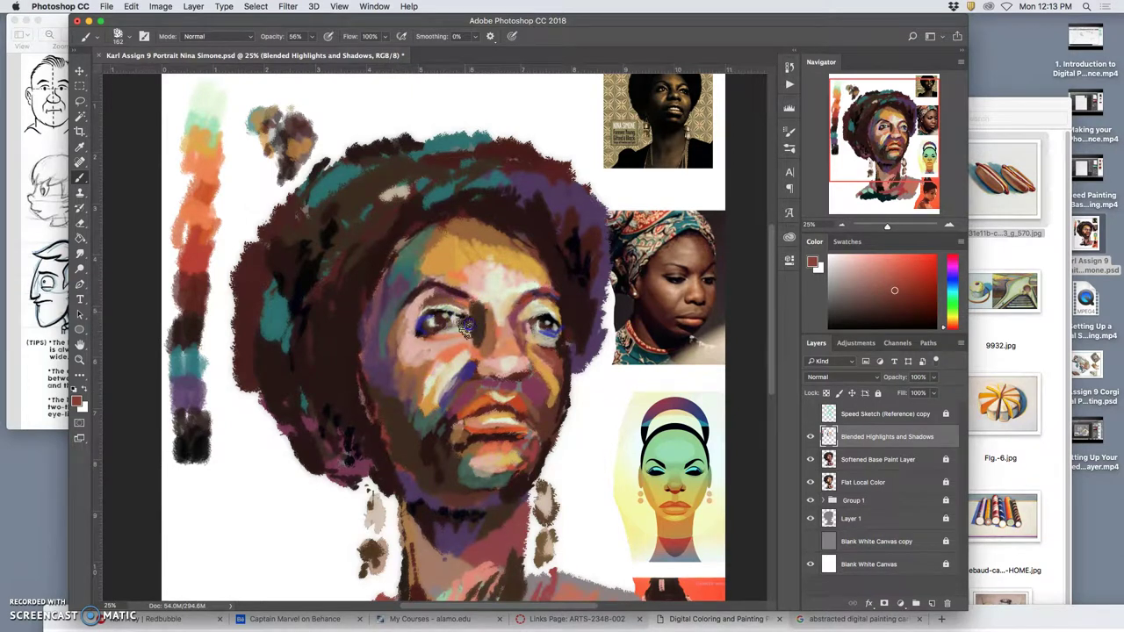
pyautogui.keyDown('alt'); pyautogui.click(457, 313); pyautogui.keyUp('alt')
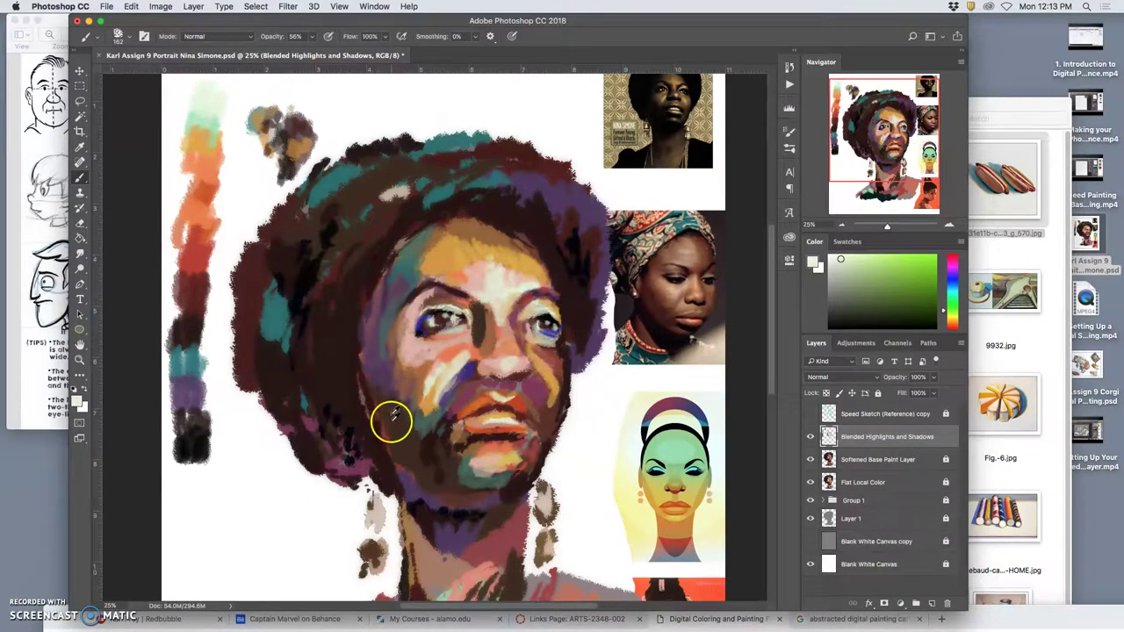
pyautogui.keyDown('alt'); pyautogui.click(431, 453); pyautogui.keyUp('alt')
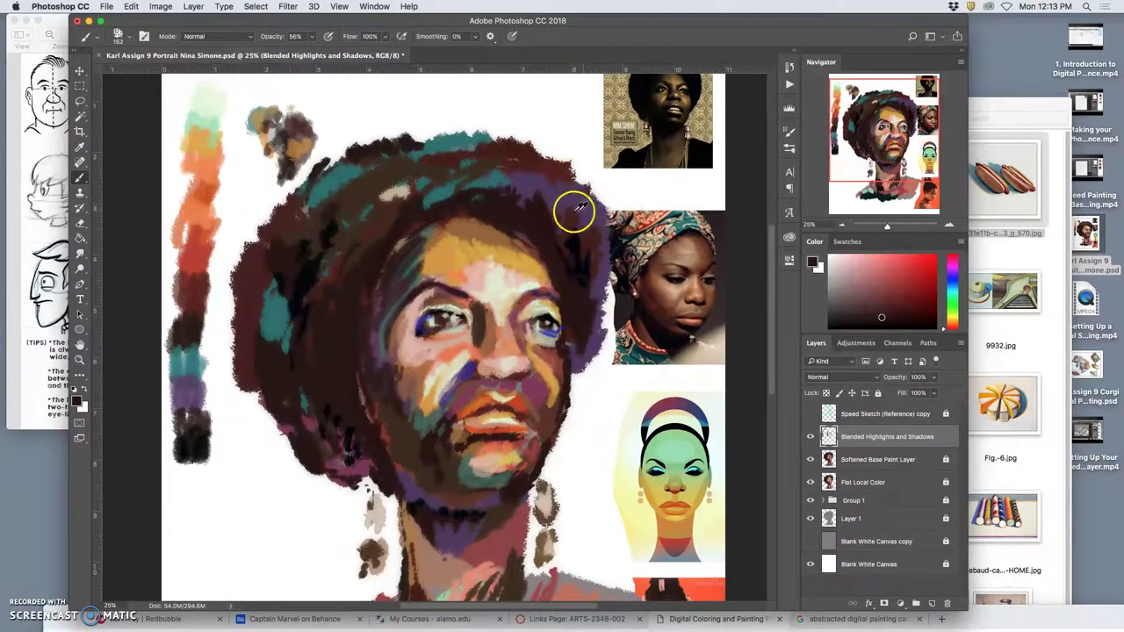
# - Blend the near edge of the forehead and the temple with sampled brown and muted magenta
pyautogui.keyDown('alt'); pyautogui.click(437, 235); pyautogui.keyUp('alt')
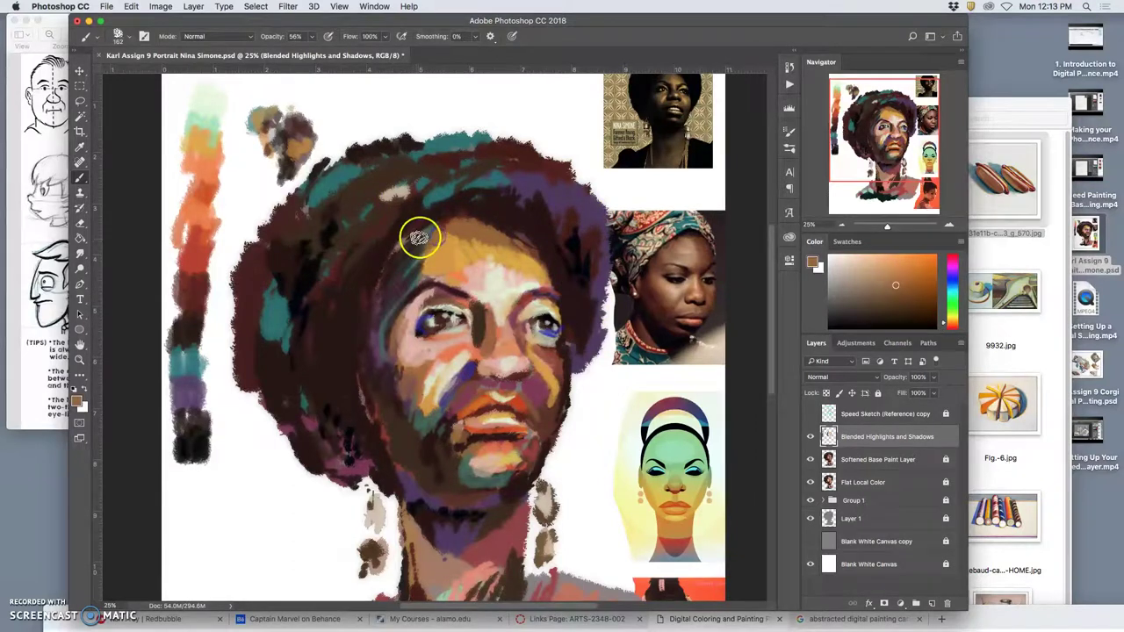
pyautogui.keyDown('alt'); pyautogui.click(527, 391); pyautogui.keyUp('alt')
pyautogui.moveTo(411, 249); pyautogui.dragTo(425, 245)
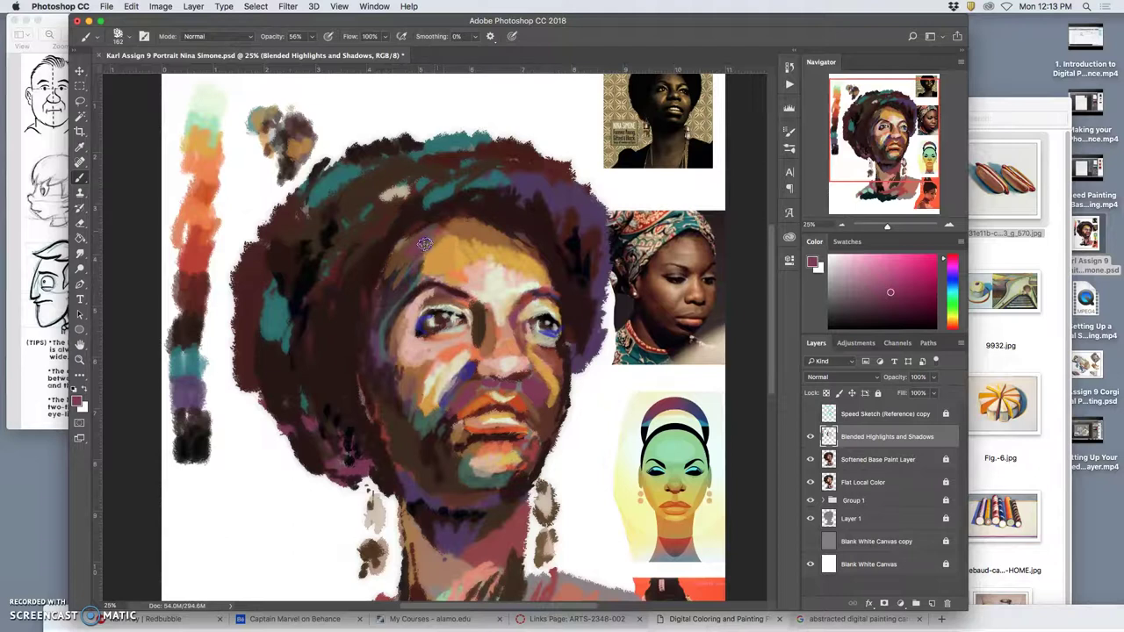
pyautogui.moveTo(384, 290)
pyautogui.mouseDown()
pyautogui.moveTo(402, 336)
pyautogui.moveTo(421, 307)
pyautogui.moveTo(377, 339)
pyautogui.moveTo(388, 334)
pyautogui.mouseUp()
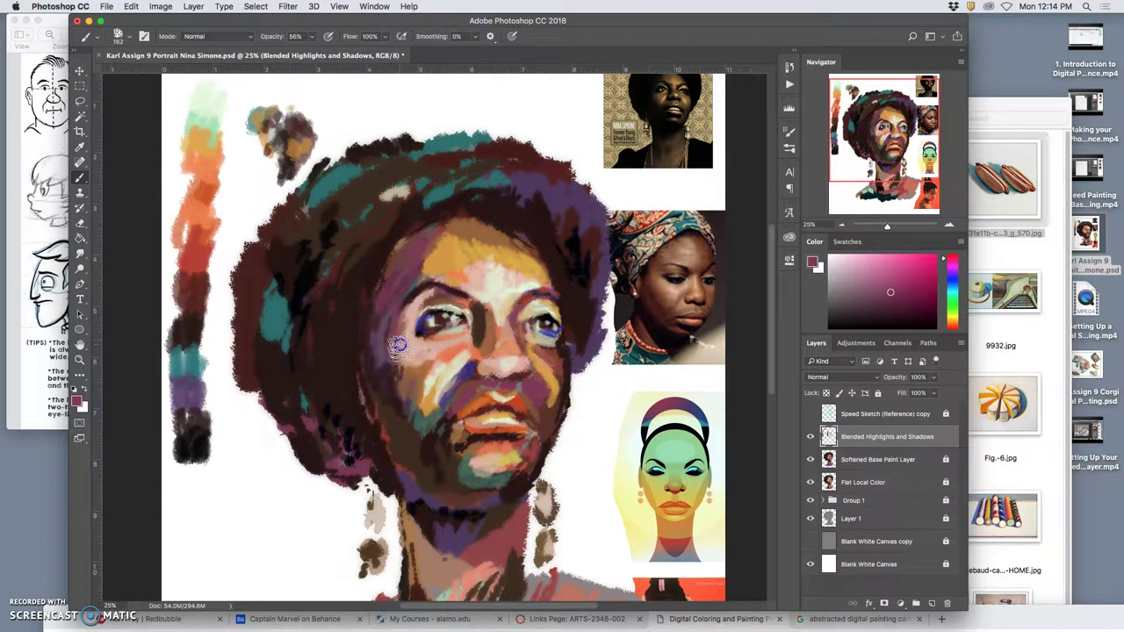
# - Sample dark violet from the cheek fold and paint shadows on the near cheek, temple, forehead edge, jaw and beside the mouth
pyautogui.keyDown('alt'); pyautogui.click(470, 374); pyautogui.keyUp('alt')
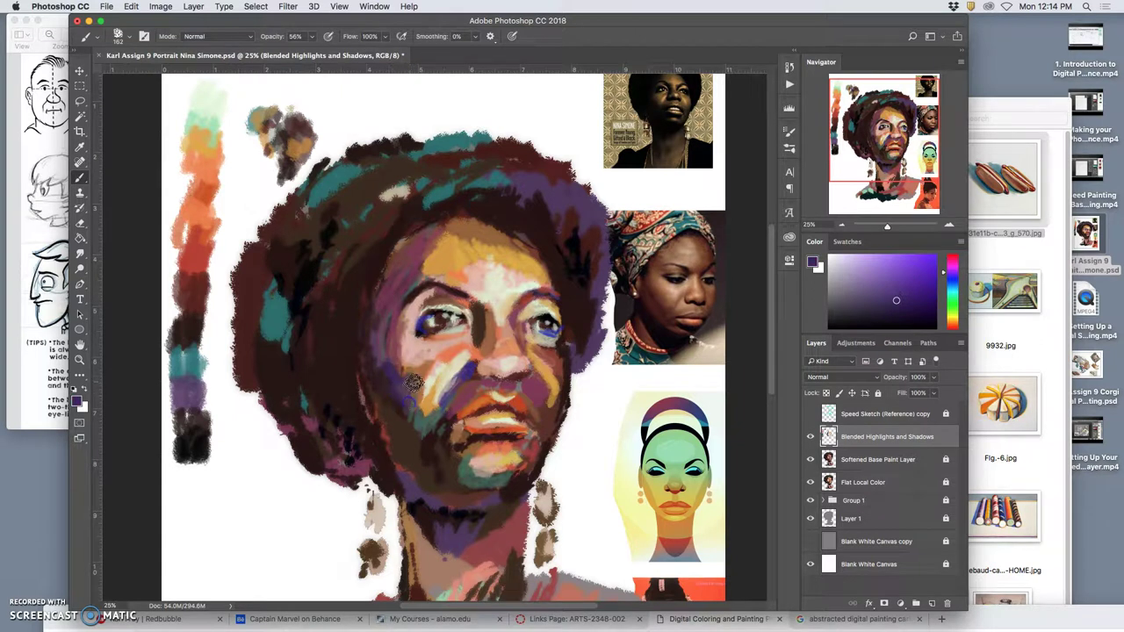
pyautogui.moveTo(414, 400); pyautogui.dragTo(404, 406)
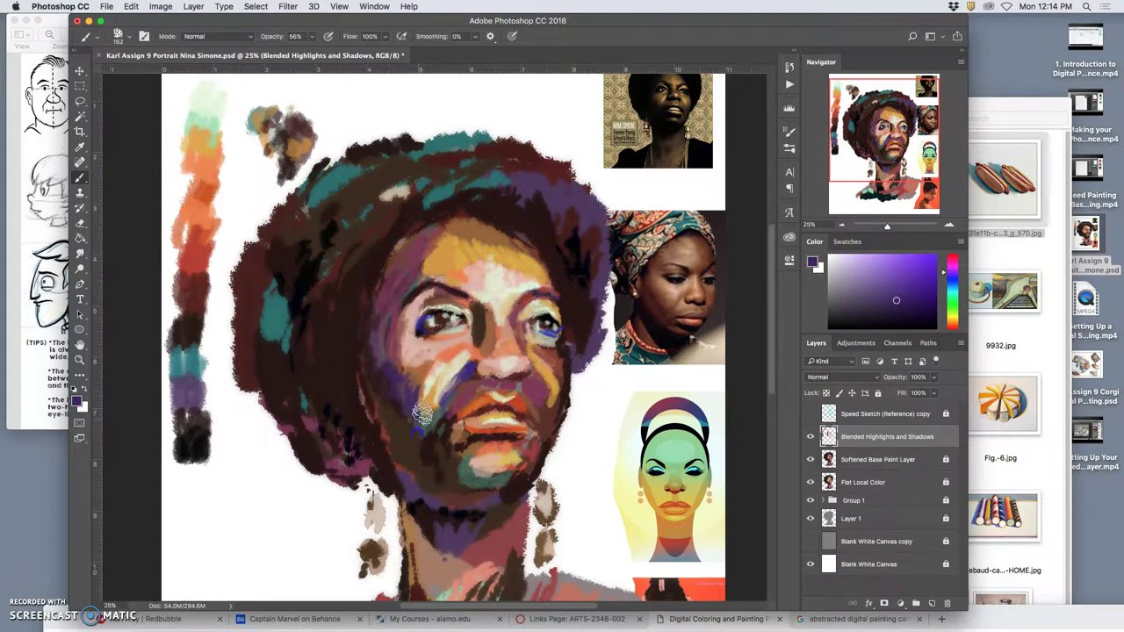
pyautogui.click(416, 422)
pyautogui.click(396, 296)
pyautogui.click(425, 246)
pyautogui.moveTo(425, 247); pyautogui.dragTo(412, 240)
pyautogui.click(410, 238)
pyautogui.click(375, 328)
pyautogui.click(382, 440)
pyautogui.click(429, 395)
pyautogui.click(466, 384)
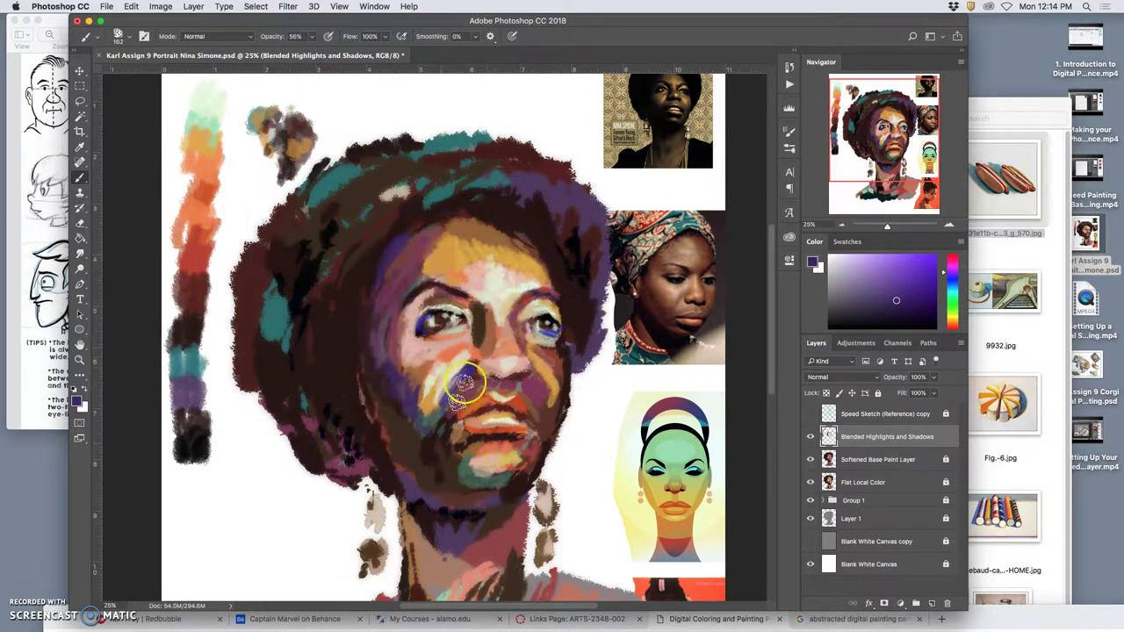
# - Sample cream from the lower lip and dab highlights over the far forehead, near cheek, nose and mouth area
pyautogui.keyDown('alt'); pyautogui.click(509, 423); pyautogui.keyUp('alt')
pyautogui.moveTo(539, 265)
pyautogui.mouseDown()
pyautogui.moveTo(510, 251)
pyautogui.moveTo(523, 273)
pyautogui.mouseUp()
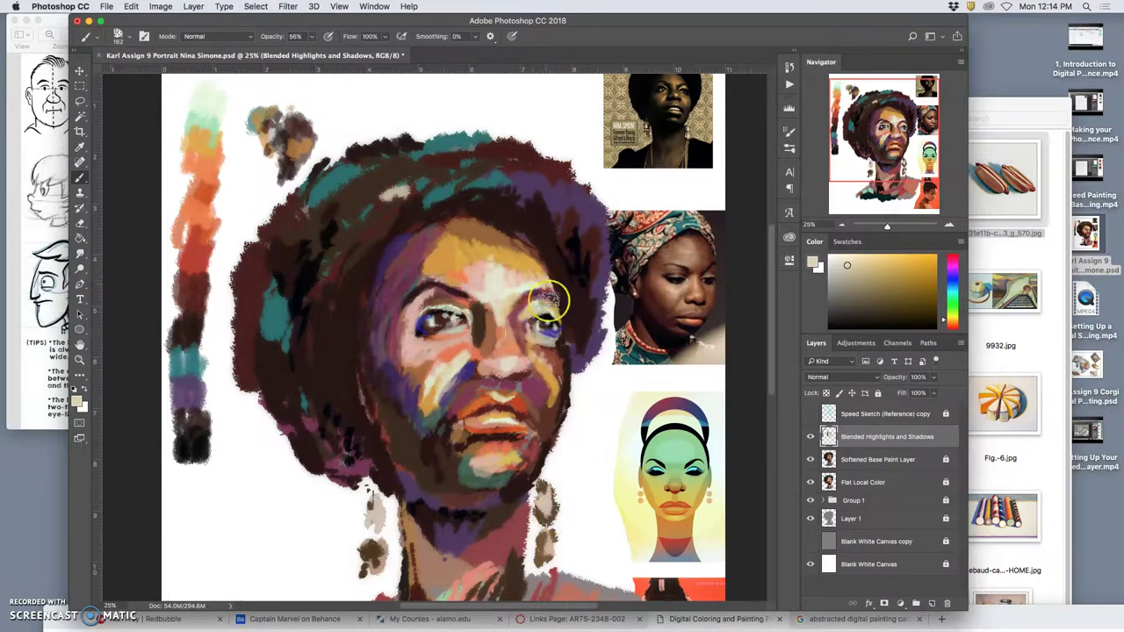
pyautogui.click(466, 378)
pyautogui.click(465, 413)
pyautogui.click(412, 347)
pyautogui.click(461, 246)
pyautogui.click(494, 326)
pyautogui.click(502, 358)
pyautogui.click(503, 420)
pyautogui.click(313, 267)
# - Paint the upper near side of the forehead in orange from the palette strip and coral orange sampled from the cheek
pyautogui.keyDown('alt'); pyautogui.click(209, 174); pyautogui.keyUp('alt')
pyautogui.click(428, 250)
pyautogui.moveTo(439, 266)
pyautogui.mouseDown()
pyautogui.moveTo(431, 251)
pyautogui.moveTo(451, 235)
pyautogui.mouseUp()
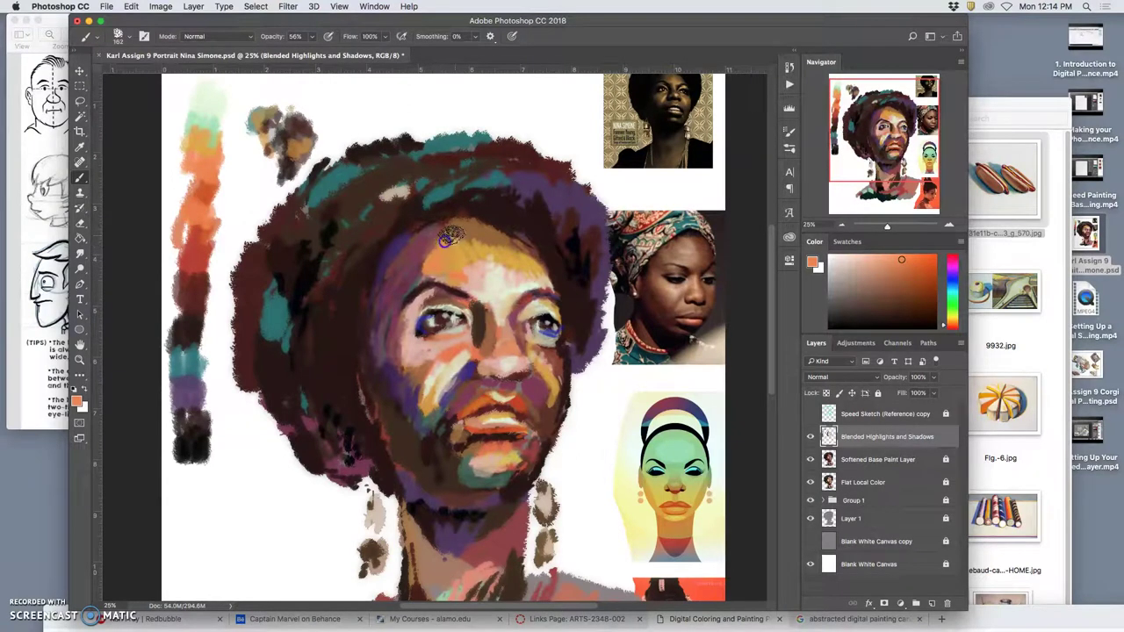
pyautogui.keyDown('alt'); pyautogui.click(467, 353); pyautogui.keyUp('alt')
pyautogui.click(449, 273)
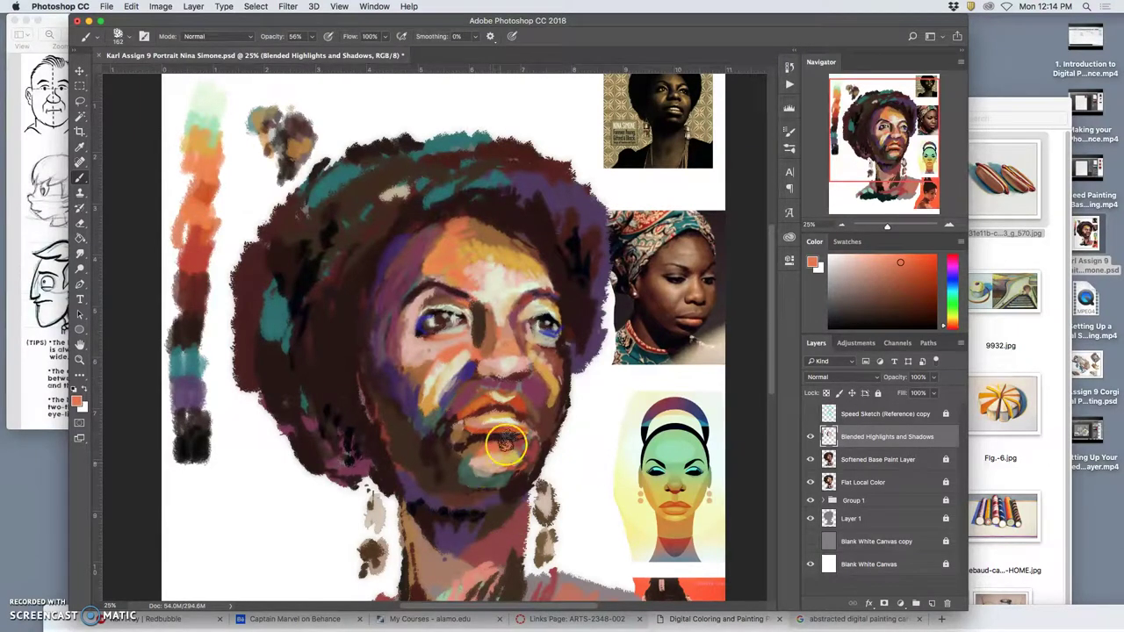
# - Sample muted teal from the chin and paint it into the hair, along the near brow and beside the near eye
pyautogui.keyDown('alt'); pyautogui.click(479, 484); pyautogui.keyUp('alt')
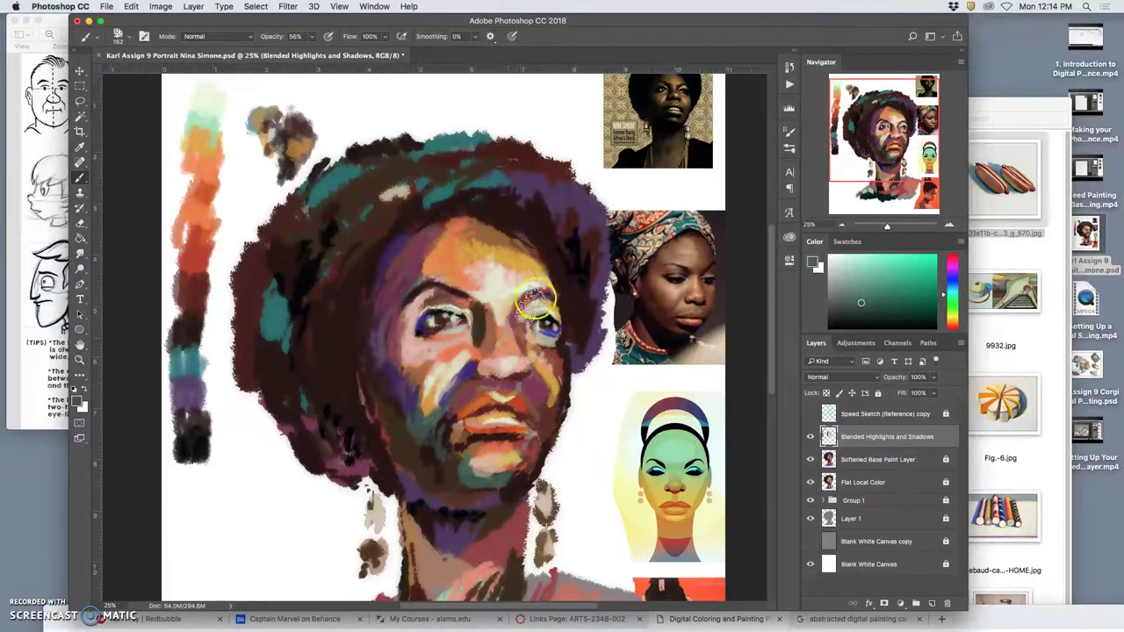
pyautogui.moveTo(458, 168)
pyautogui.mouseDown()
pyautogui.moveTo(439, 219)
pyautogui.moveTo(515, 201)
pyautogui.mouseUp()
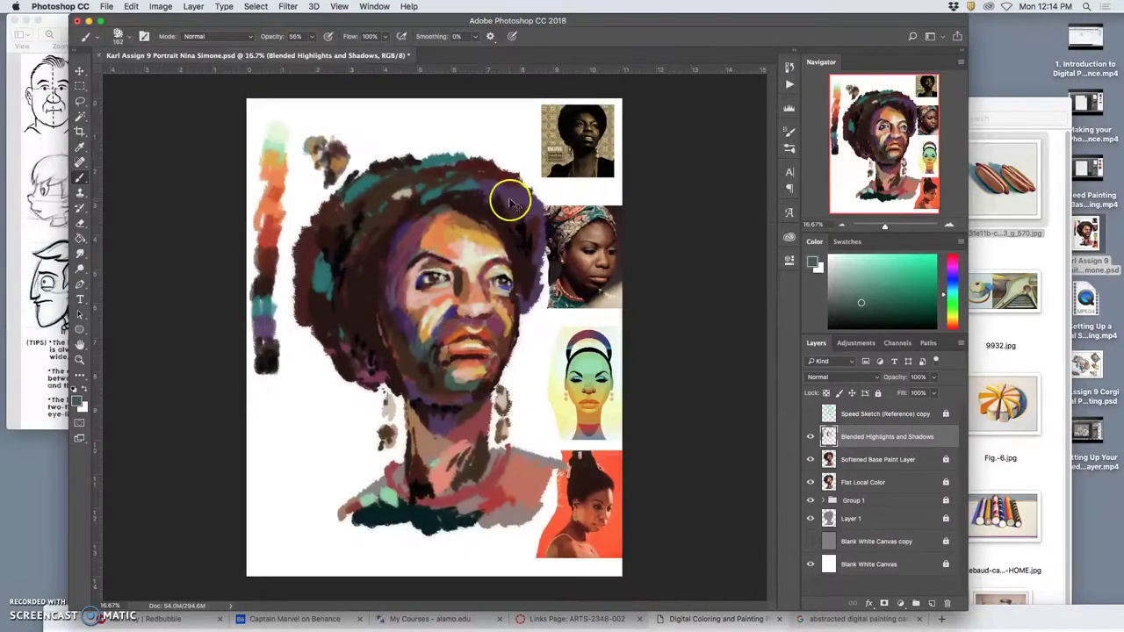
pyautogui.moveTo(510, 196)
pyautogui.mouseDown()
pyautogui.moveTo(532, 321)
pyautogui.moveTo(495, 243)
pyautogui.moveTo(518, 220)
pyautogui.mouseUp()
pyautogui.moveTo(441, 253); pyautogui.dragTo(417, 264)
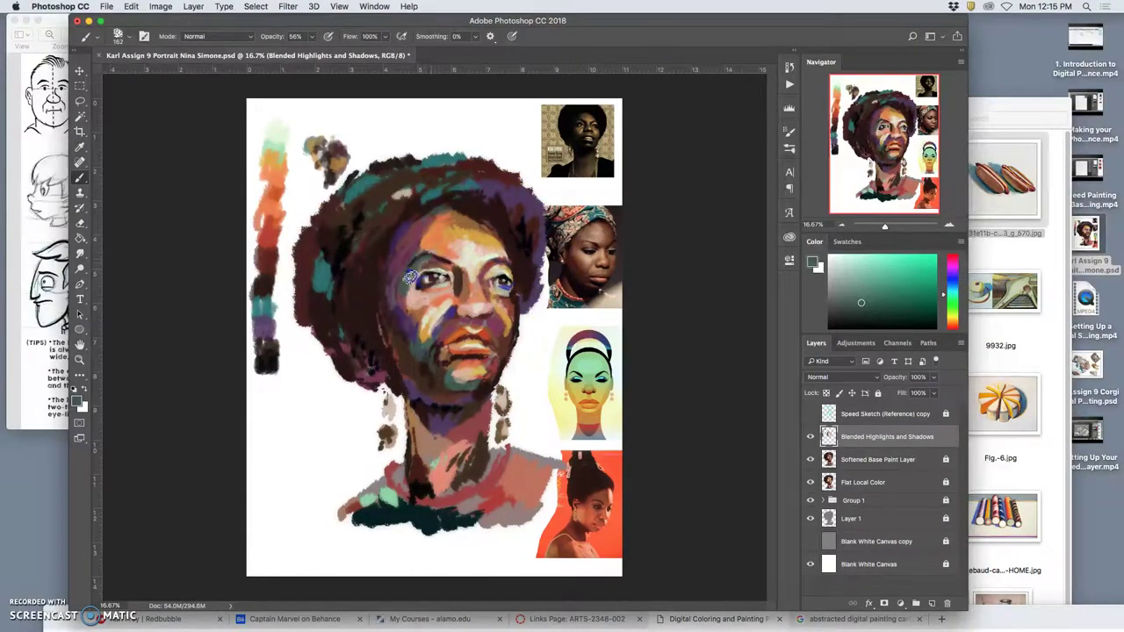
pyautogui.moveTo(409, 290); pyautogui.dragTo(406, 304)
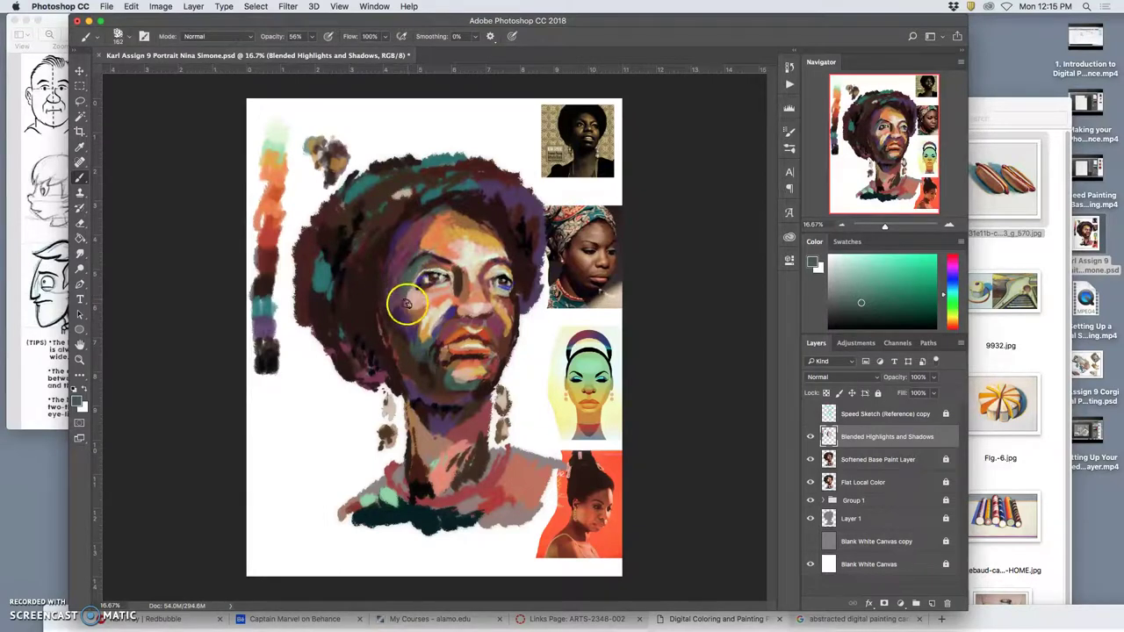
# - Sample orange-red from the mouth and brush it over the near cheek, forehead, nose and chin
pyautogui.keyDown('alt'); pyautogui.click(479, 361); pyautogui.keyUp('alt')
pyautogui.moveTo(413, 290); pyautogui.dragTo(411, 296)
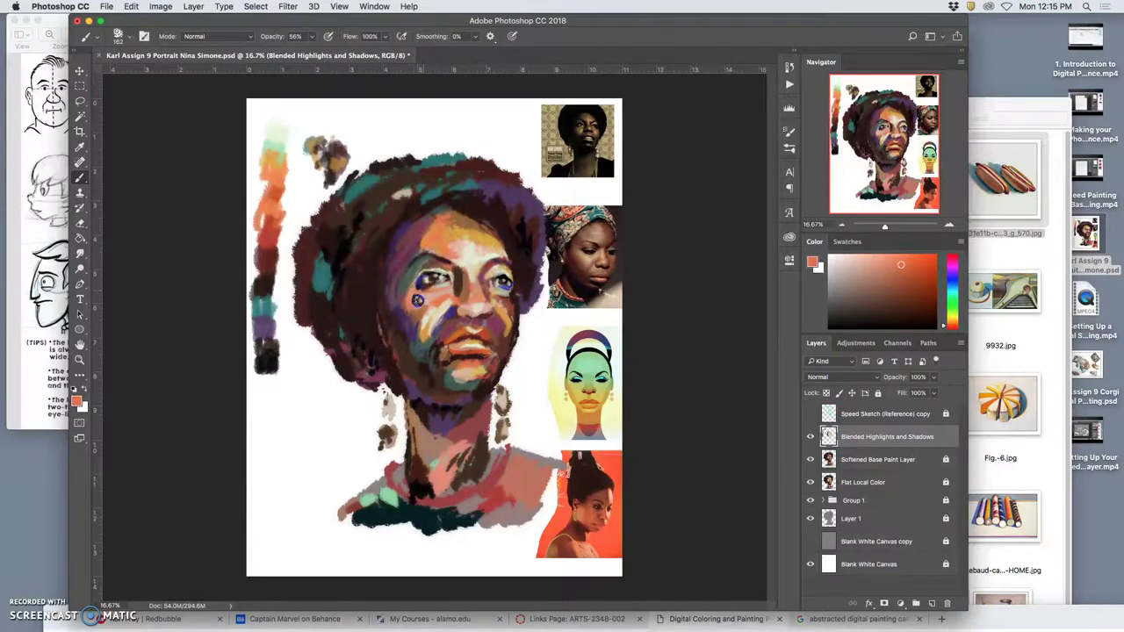
pyautogui.moveTo(423, 341)
pyautogui.mouseDown()
pyautogui.moveTo(401, 363)
pyautogui.moveTo(406, 315)
pyautogui.moveTo(422, 478)
pyautogui.moveTo(438, 330)
pyautogui.moveTo(505, 241)
pyautogui.moveTo(437, 276)
pyautogui.moveTo(452, 258)
pyautogui.mouseUp()
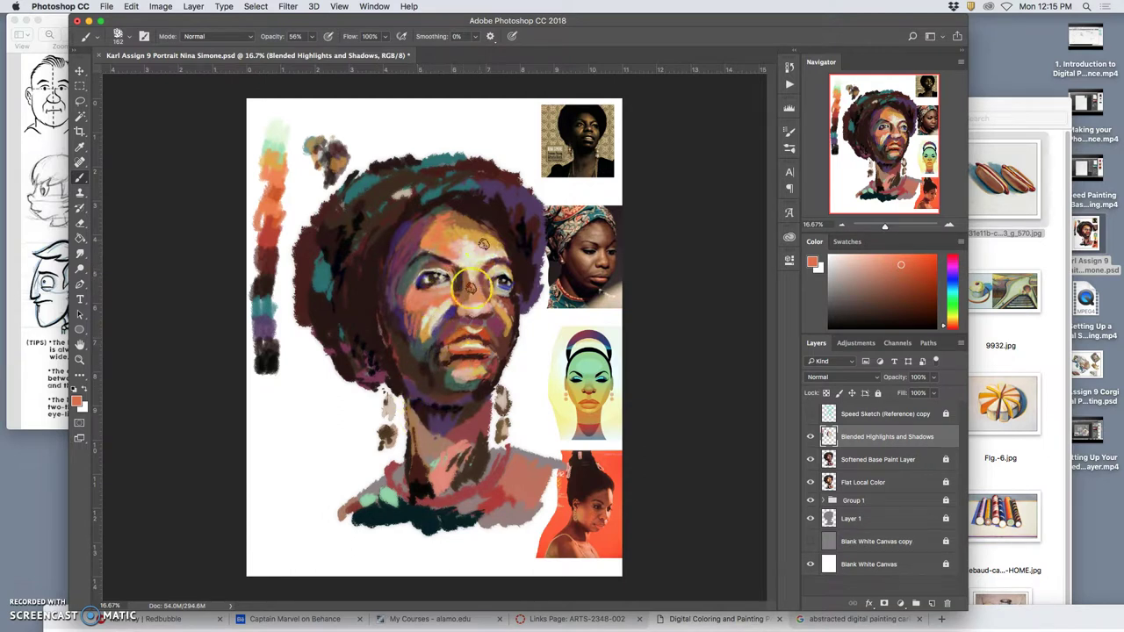
pyautogui.moveTo(468, 391)
pyautogui.mouseDown()
pyautogui.moveTo(471, 357)
pyautogui.moveTo(524, 304)
pyautogui.moveTo(488, 324)
pyautogui.mouseUp()
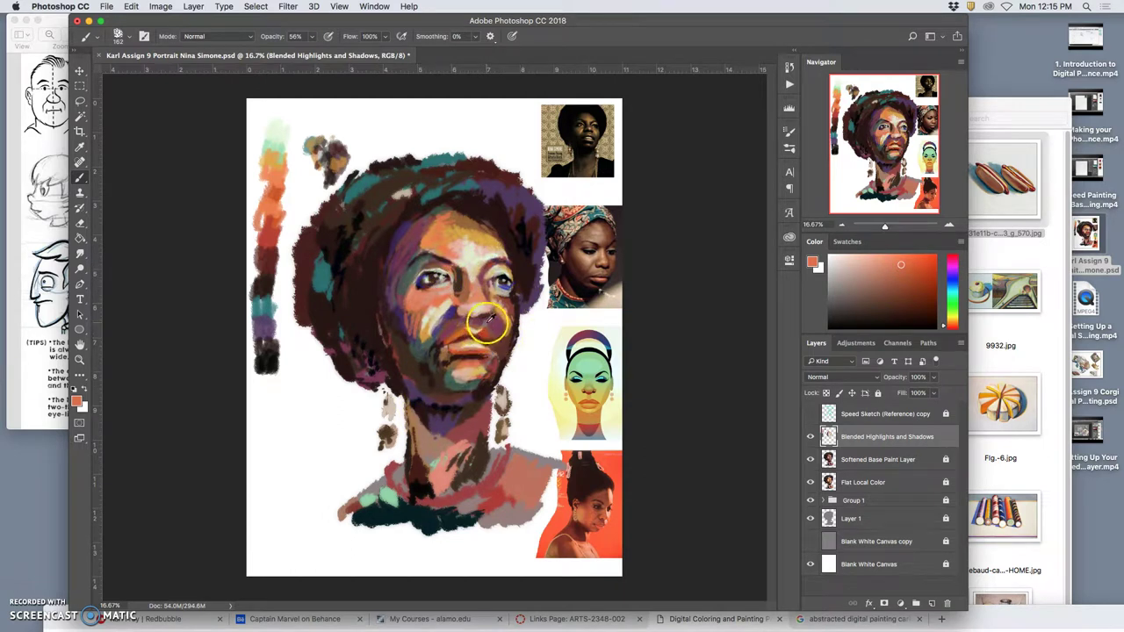
# - Blend the far cheek, brow area and far edge of the face with golden orange and coral orange sampled from the face
pyautogui.keyDown('alt'); pyautogui.click(485, 325); pyautogui.keyUp('alt')
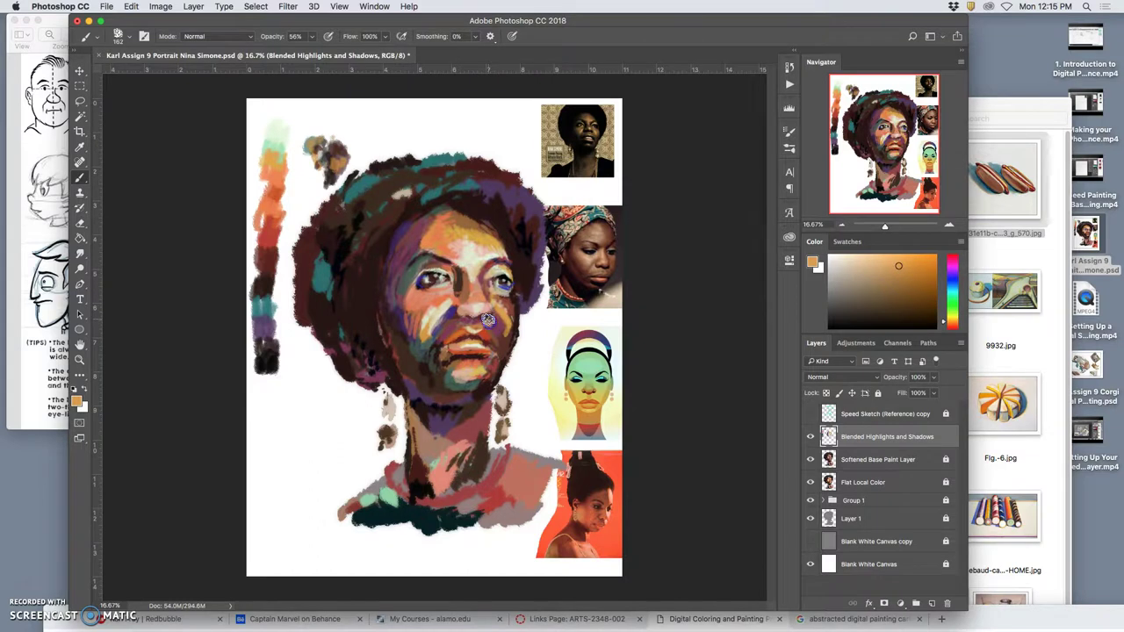
pyautogui.moveTo(490, 356)
pyautogui.mouseDown()
pyautogui.moveTo(525, 322)
pyautogui.moveTo(520, 287)
pyautogui.moveTo(495, 285)
pyautogui.moveTo(522, 258)
pyautogui.moveTo(507, 271)
pyautogui.moveTo(446, 242)
pyautogui.moveTo(505, 263)
pyautogui.mouseUp()
pyautogui.keyDown('alt'); pyautogui.click(471, 258); pyautogui.keyUp('alt')
pyautogui.keyDown('alt'); pyautogui.click(445, 250); pyautogui.keyUp('alt')
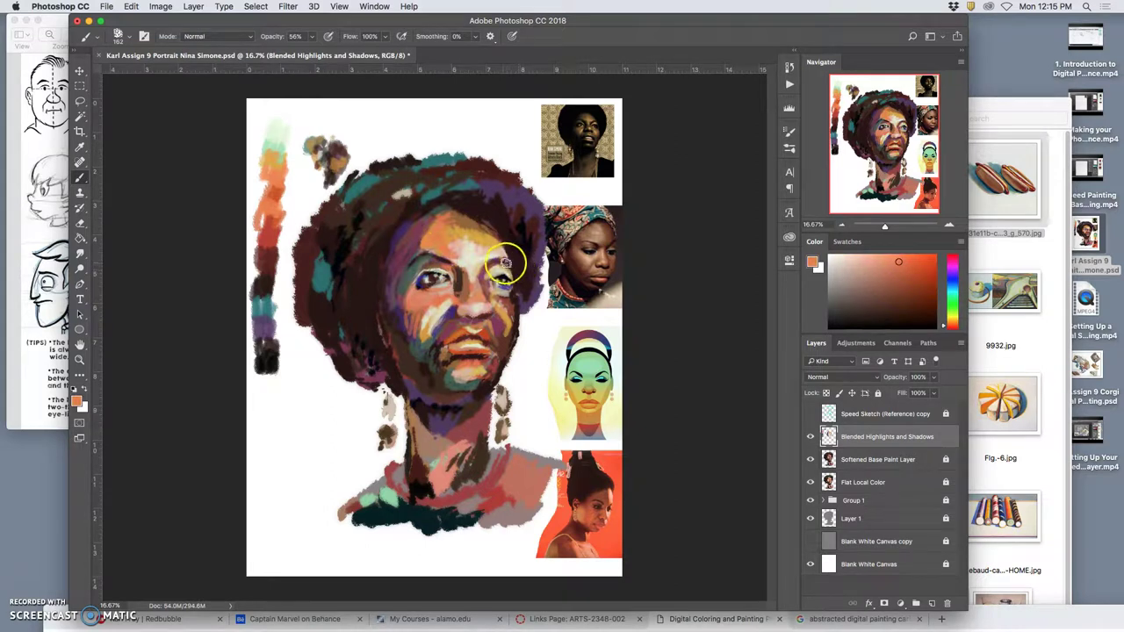
pyautogui.moveTo(498, 406)
pyautogui.mouseDown()
pyautogui.moveTo(491, 442)
pyautogui.moveTo(483, 426)
pyautogui.moveTo(508, 327)
pyautogui.mouseUp()
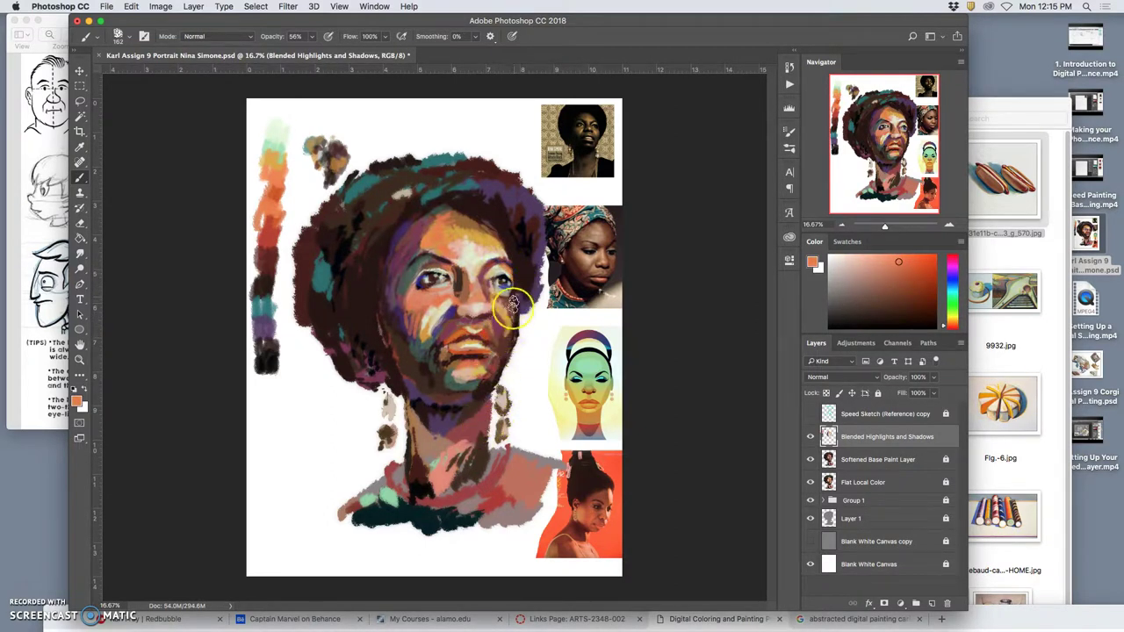
pyautogui.press('super+equal')
pyautogui.moveTo(529, 282)
pyautogui.mouseDown()
pyautogui.moveTo(551, 301)
pyautogui.moveTo(576, 262)
pyautogui.moveTo(502, 246)
pyautogui.moveTo(554, 257)
pyautogui.mouseUp()
# - Save the portrait document, and toggle the Softened Base Paint Layer's visibility off and on to compare
pyautogui.press('super+minus')
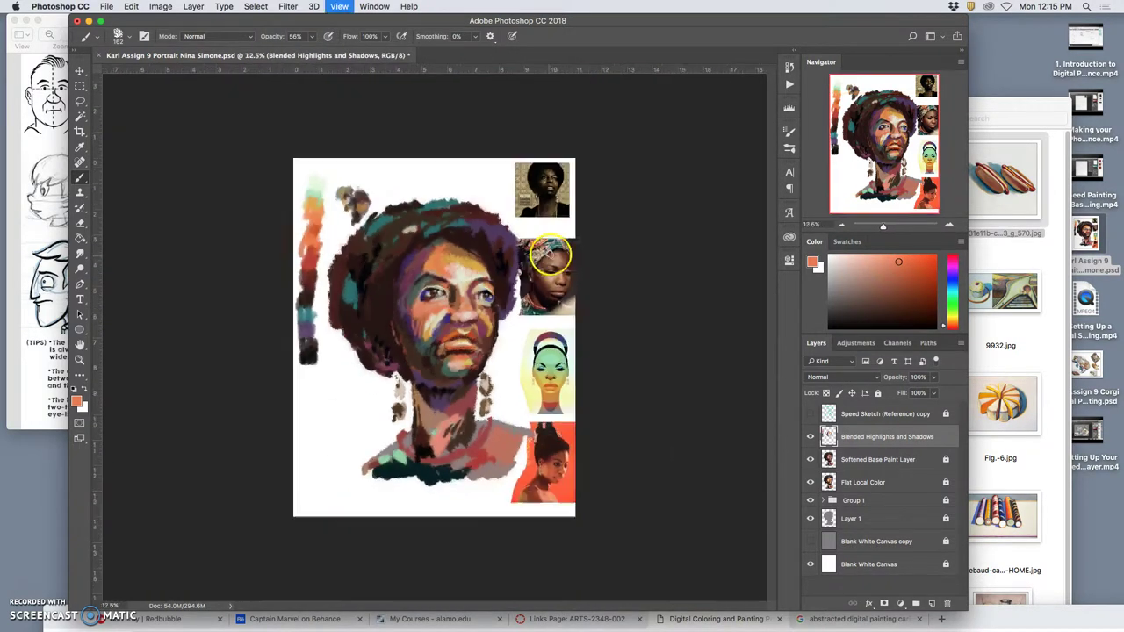
pyautogui.press('super+s')
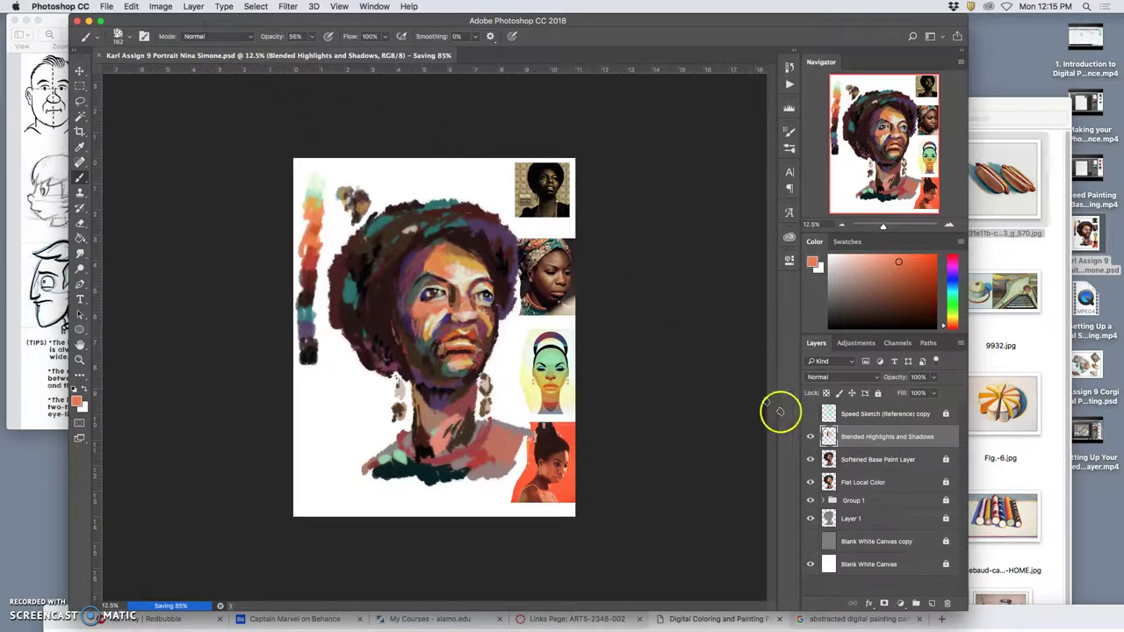
pyautogui.click(812, 453)
pyautogui.click(811, 455)
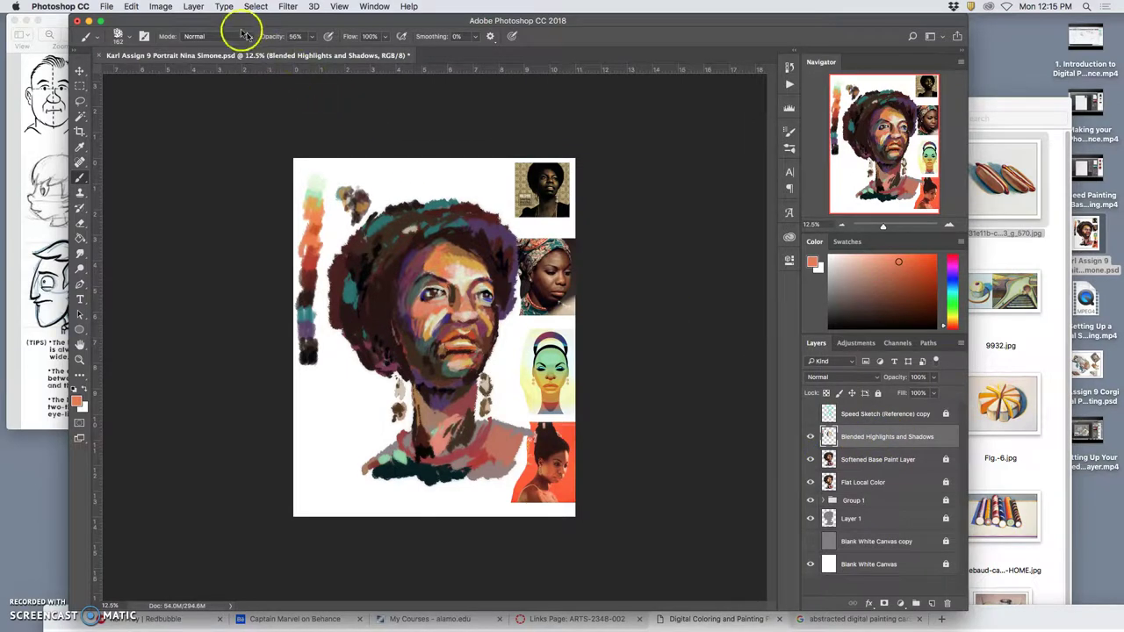
# - Stamp all visible layers into a new merged layer above Blended Highlights and Shadows, keeping the originals
pyautogui.click(194, 7)
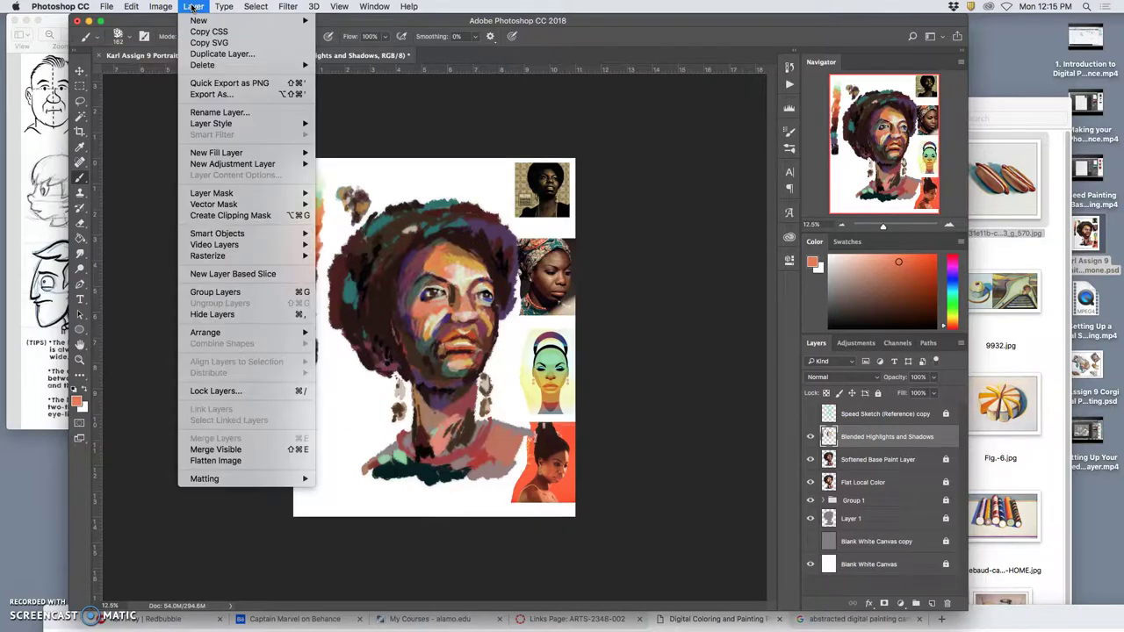
pyautogui.keyDown('alt'); pyautogui.click(216, 450); pyautogui.keyUp('alt')
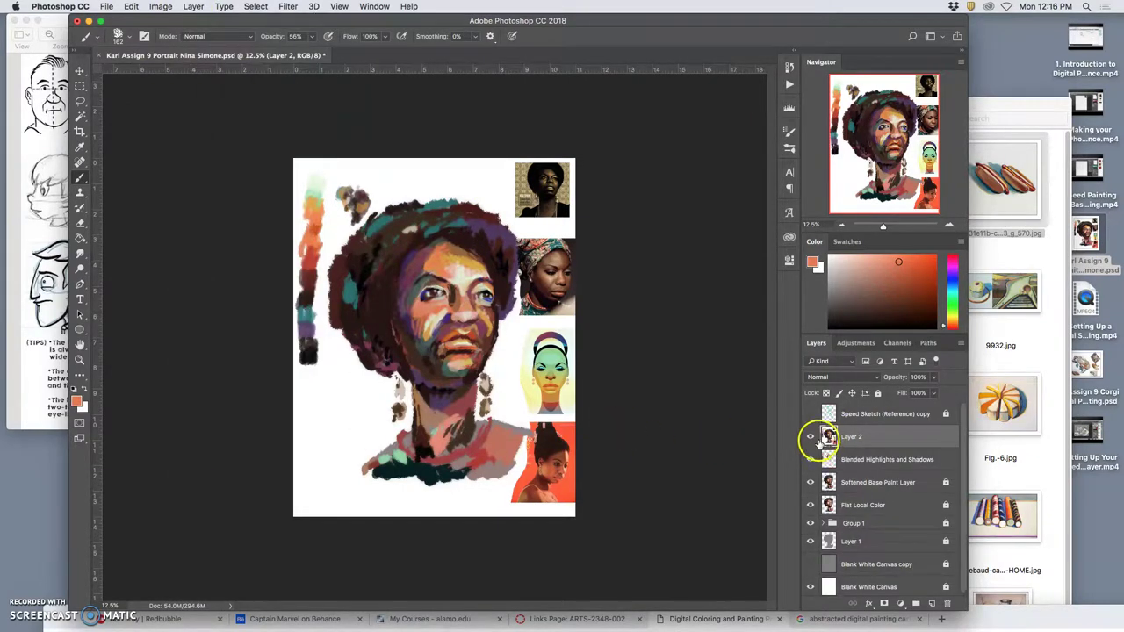
# - Check the merged layer's tonal values in Hue/Saturation with saturation at -100, then bring saturation back to -2 and apply
pyautogui.click(158, 7)
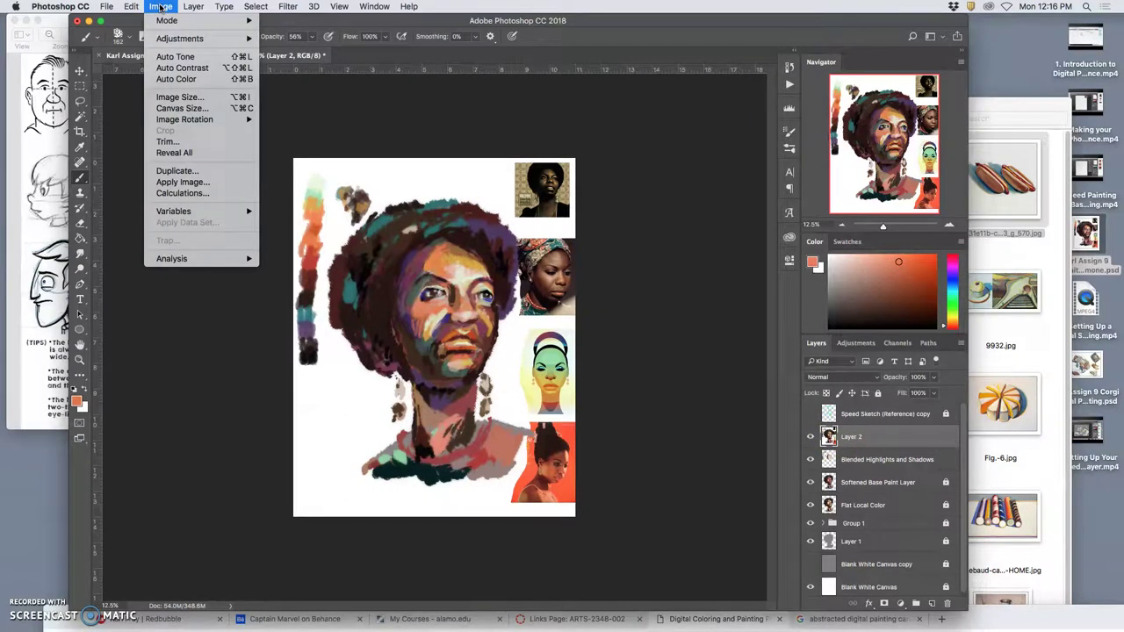
pyautogui.moveTo(189, 39)
pyautogui.click(323, 101)
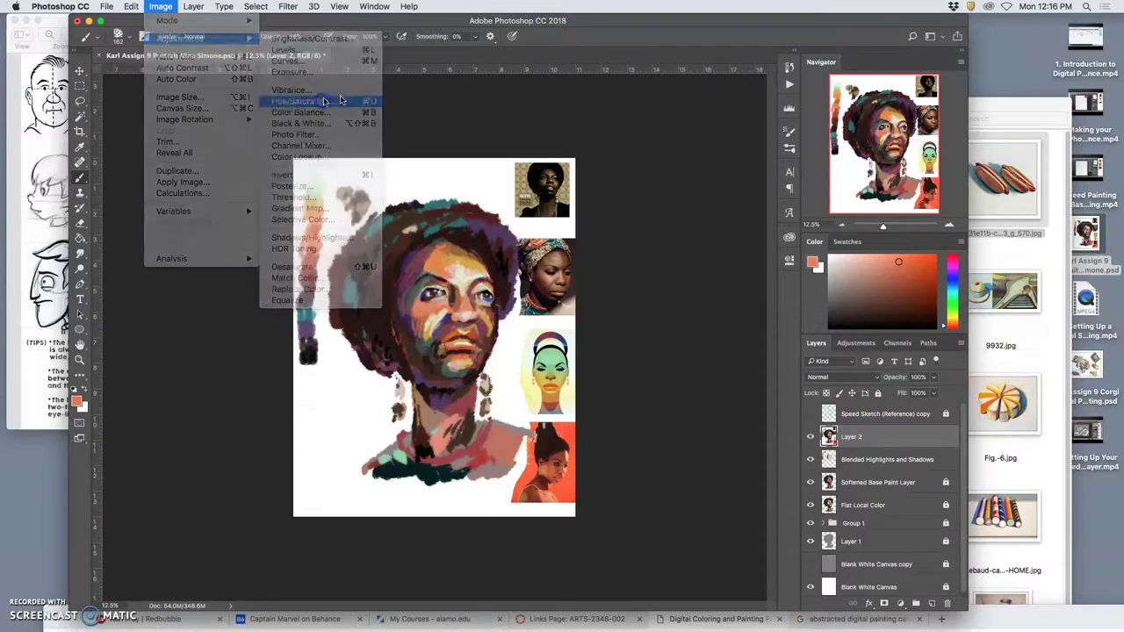
pyautogui.moveTo(770, 356); pyautogui.dragTo(711, 361)
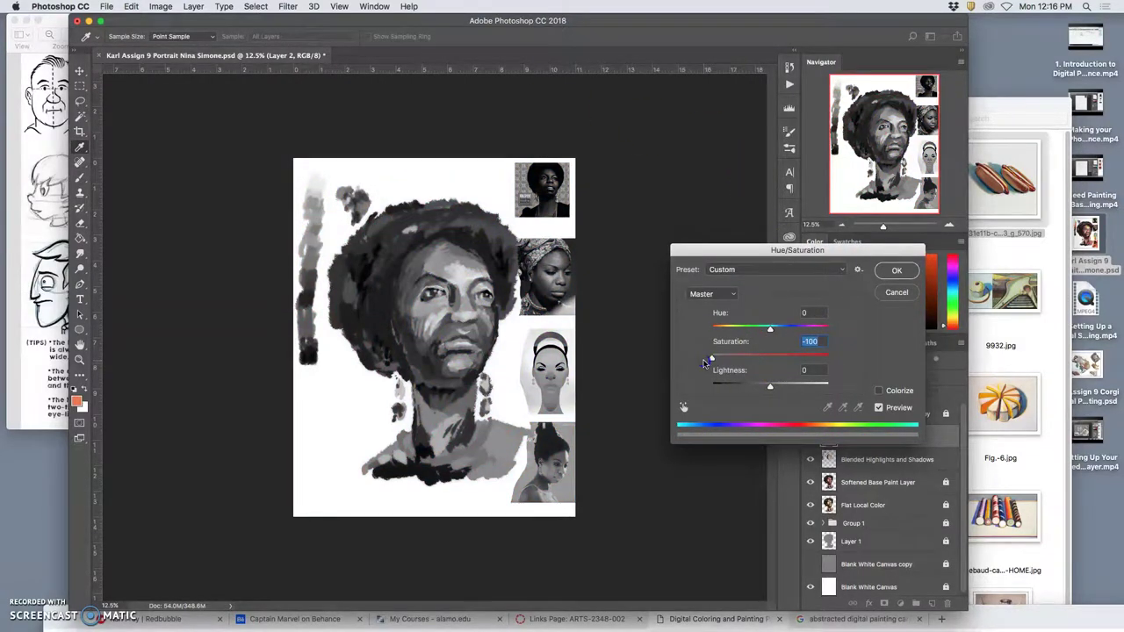
pyautogui.moveTo(708, 362)
pyautogui.mouseDown()
pyautogui.moveTo(746, 361)
pyautogui.moveTo(713, 359)
pyautogui.mouseUp()
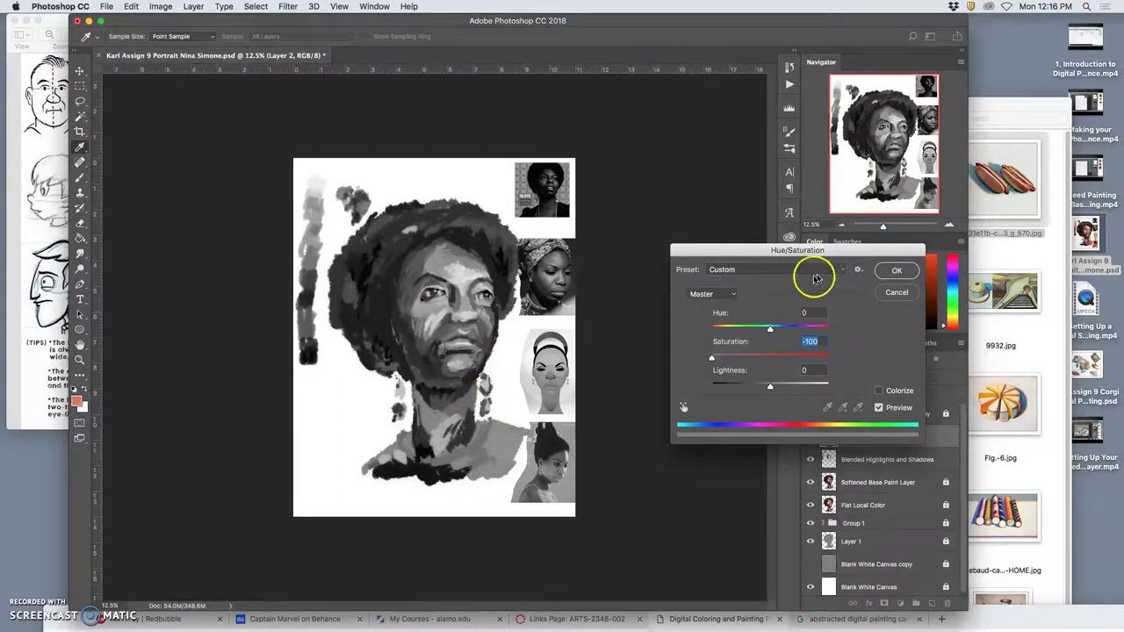
pyautogui.moveTo(711, 358); pyautogui.dragTo(762, 360)
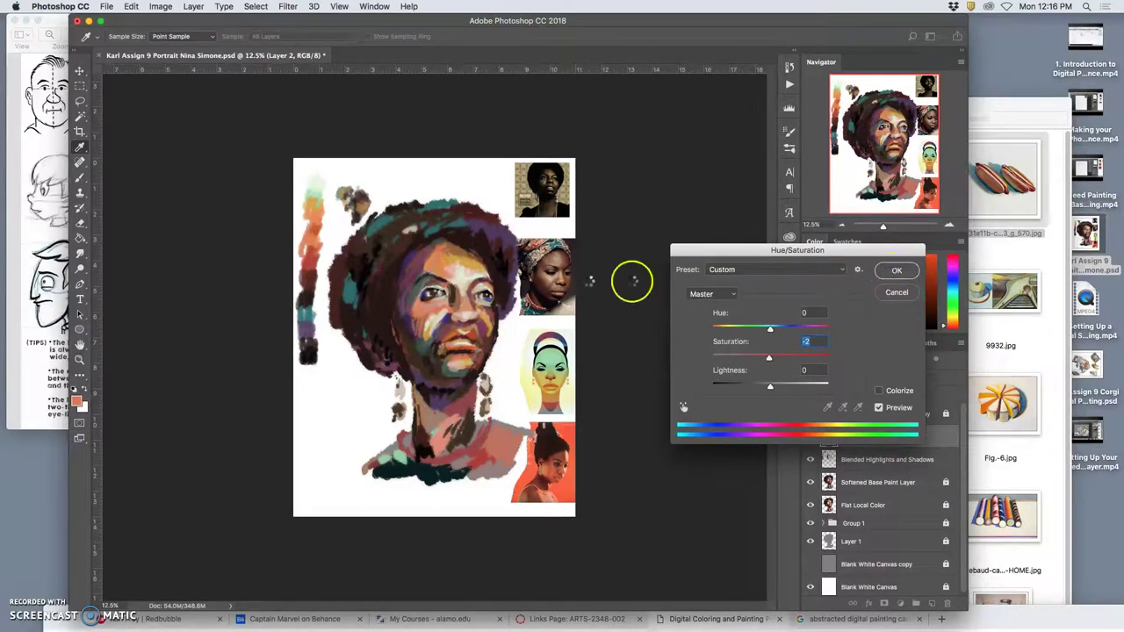
pyautogui.press('Return')
# - Sample dark brown from the palette strip and brush it along the near temple and hairline down to the jaw on Layer 2
pyautogui.click(563, 281)
pyautogui.press('super+plus')
pyautogui.press('super+plus')
pyautogui.press('super+plus')
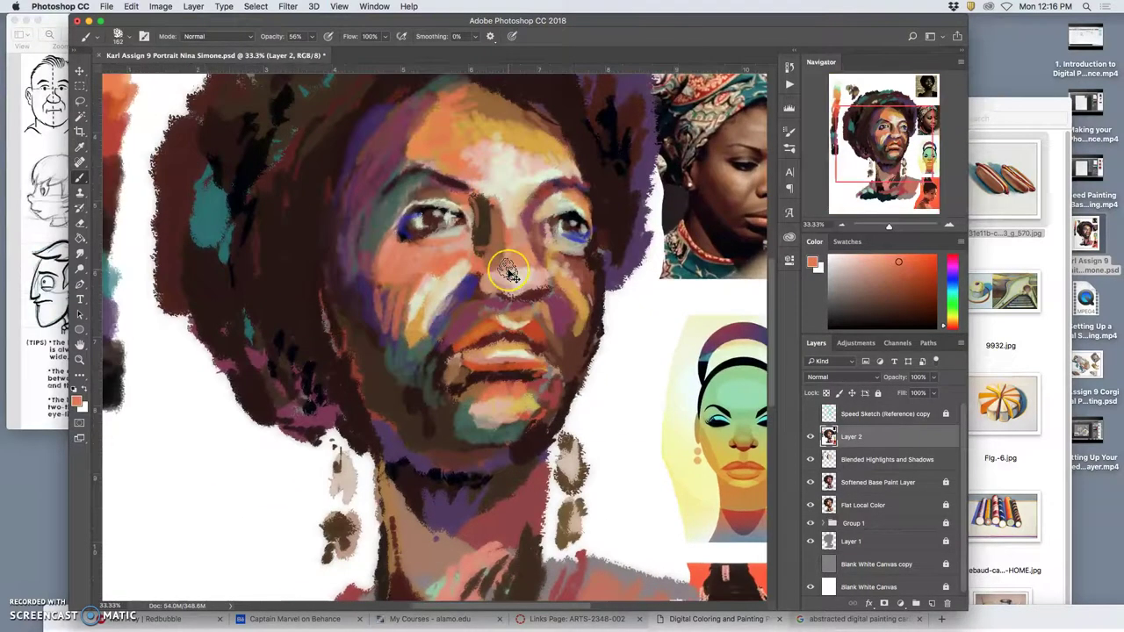
pyautogui.moveTo(533, 181); pyautogui.dragTo(502, 335)
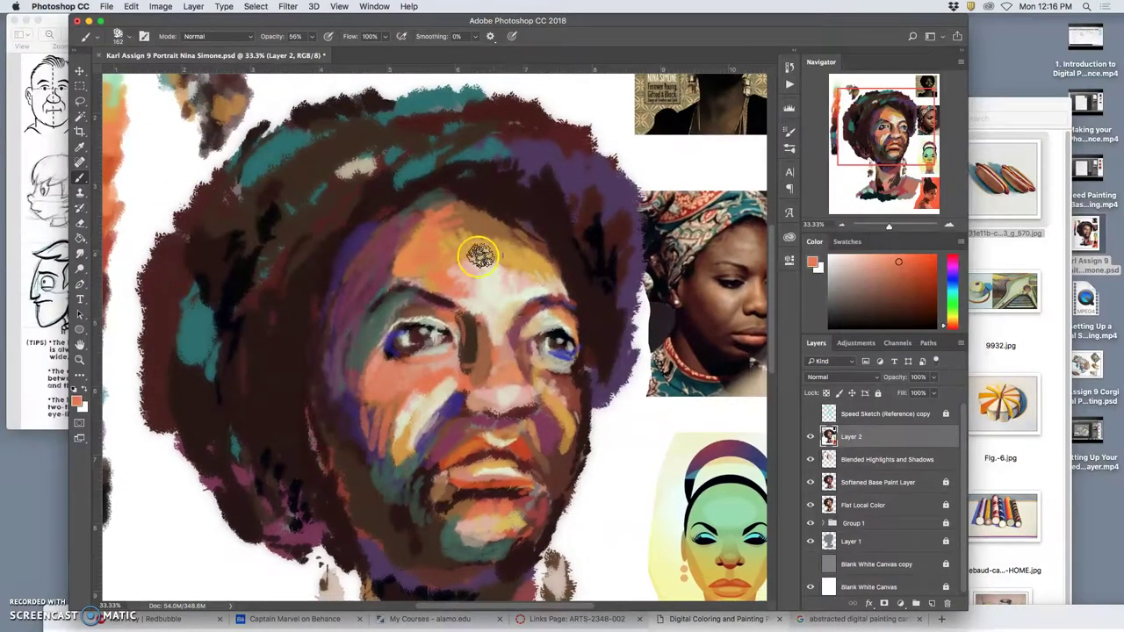
pyautogui.moveTo(410, 346); pyautogui.dragTo(522, 303)
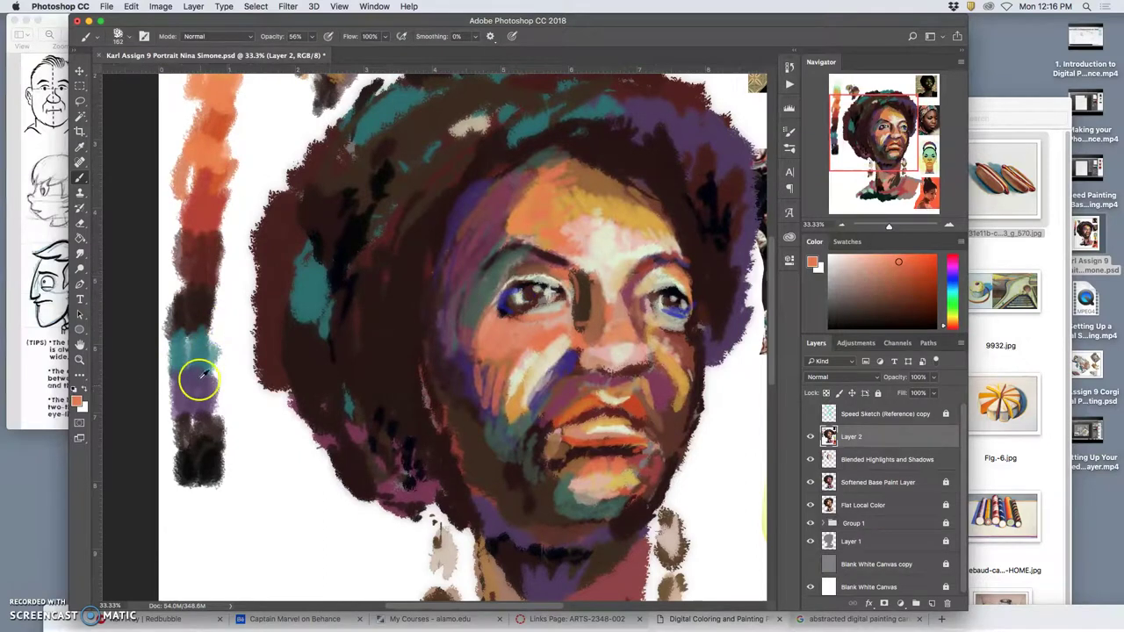
pyautogui.click(484, 196)
pyautogui.click(484, 216)
pyautogui.click(484, 198)
pyautogui.click(449, 332)
pyautogui.keyDown('alt'); pyautogui.click(205, 316); pyautogui.keyUp('alt')
pyautogui.moveTo(491, 279)
pyautogui.mouseDown()
pyautogui.moveTo(531, 268)
pyautogui.moveTo(495, 365)
pyautogui.moveTo(470, 349)
pyautogui.moveTo(469, 319)
pyautogui.moveTo(465, 369)
pyautogui.moveTo(473, 312)
pyautogui.moveTo(464, 349)
pyautogui.moveTo(454, 336)
pyautogui.moveTo(452, 363)
pyautogui.mouseUp()
pyautogui.click(444, 496)
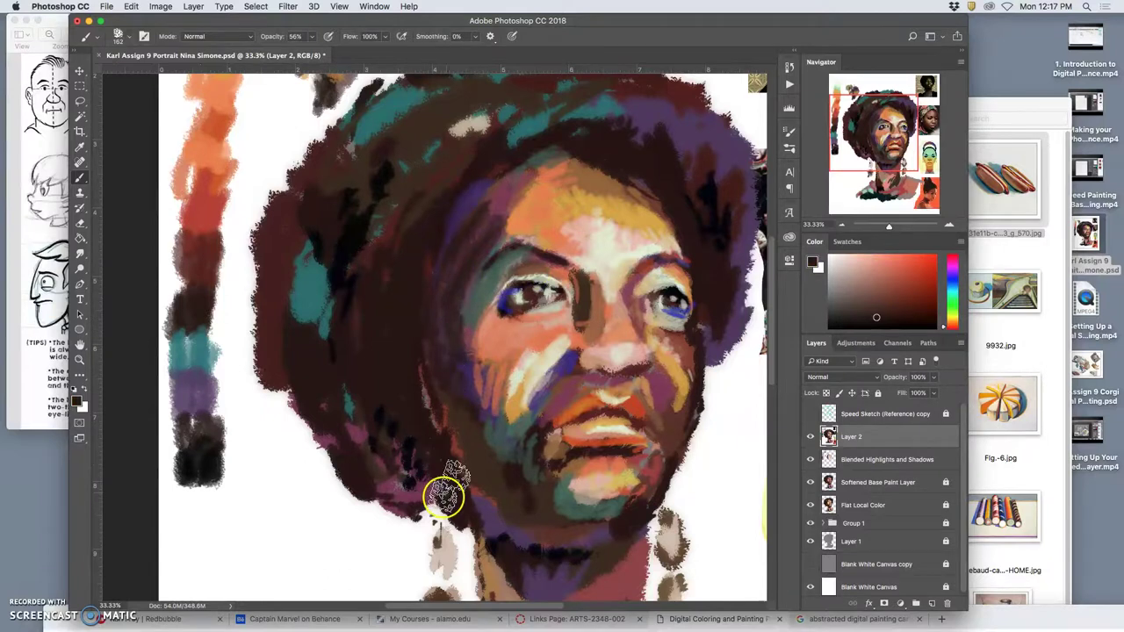
# - Darken the purple edge of the near forehead with dark brown, lowering the brush opacity to 50% for the hairline
pyautogui.moveTo(496, 209); pyautogui.dragTo(487, 227)
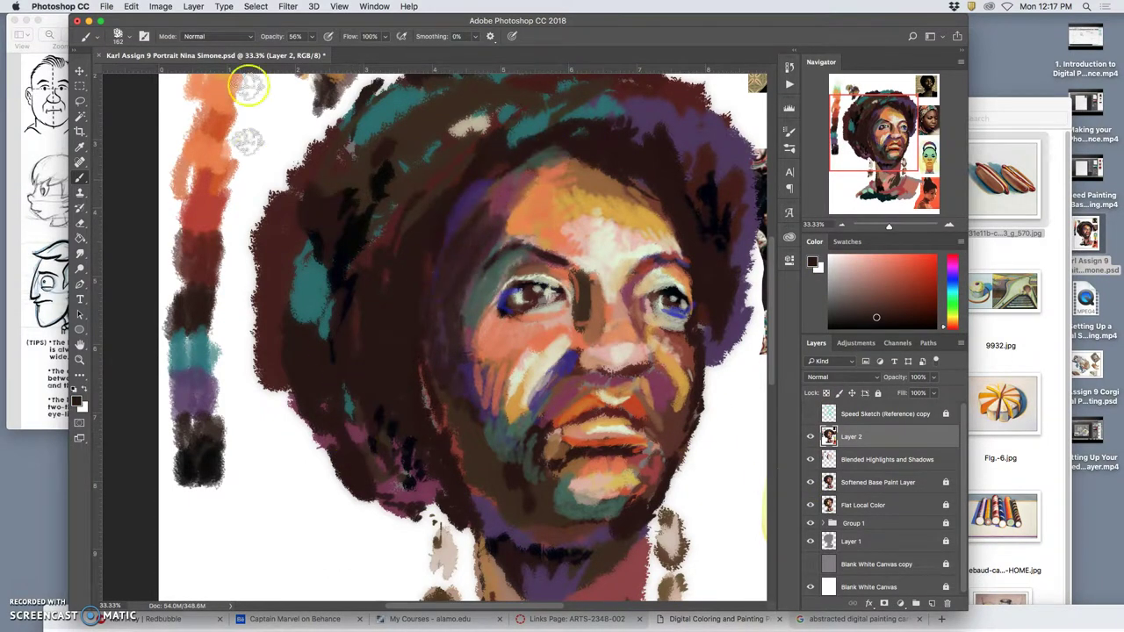
pyautogui.click(314, 37)
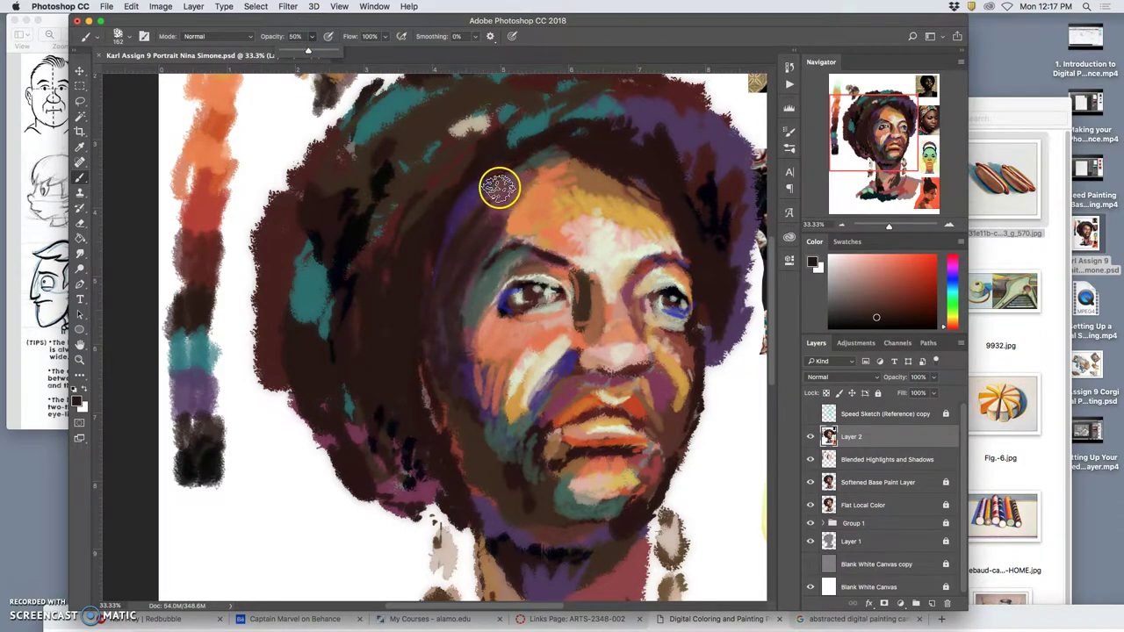
pyautogui.moveTo(495, 193); pyautogui.dragTo(524, 166)
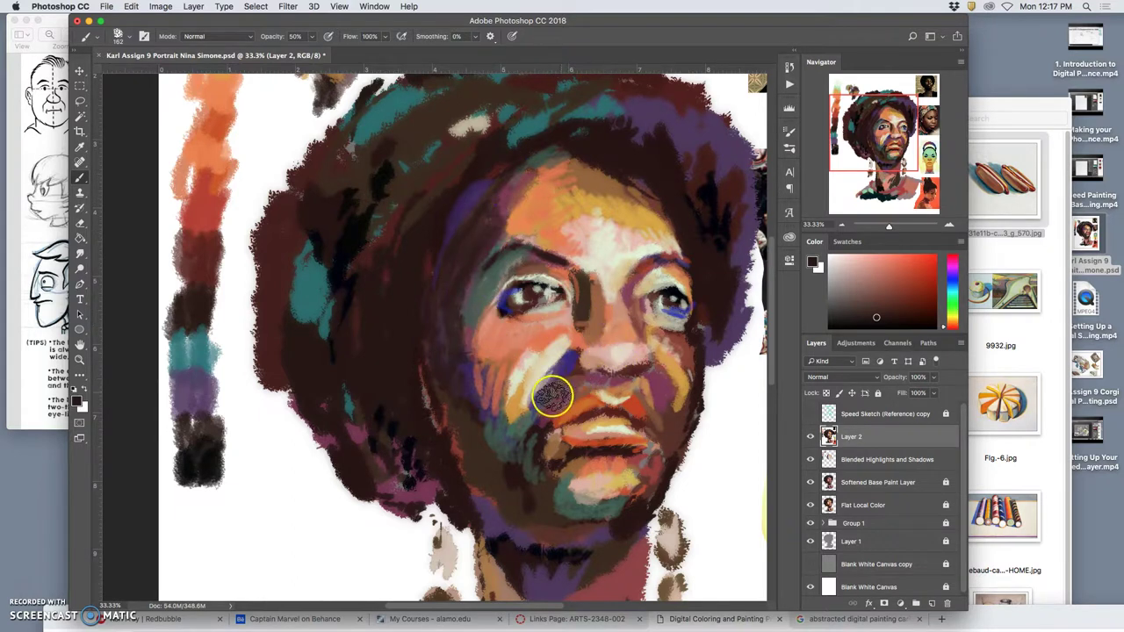
# - Undo the pale stroke on the near cheek and brush coral sampled from beneath the eye over the lower cheek
pyautogui.keyDown('alt'); pyautogui.click(531, 358); pyautogui.keyUp('alt')
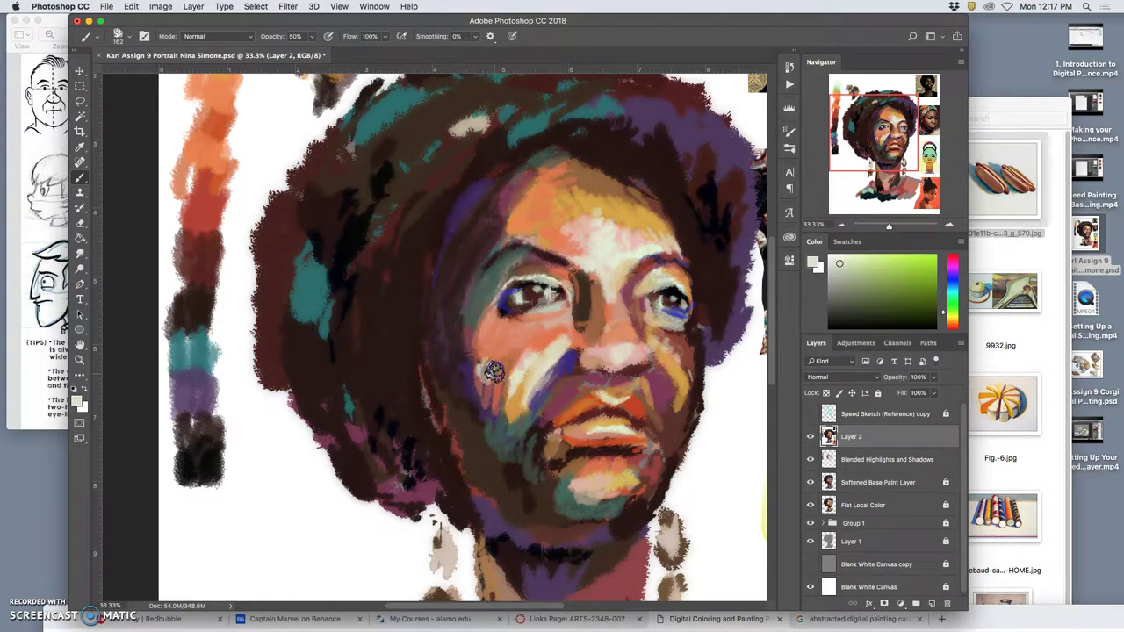
pyautogui.press('super+z')
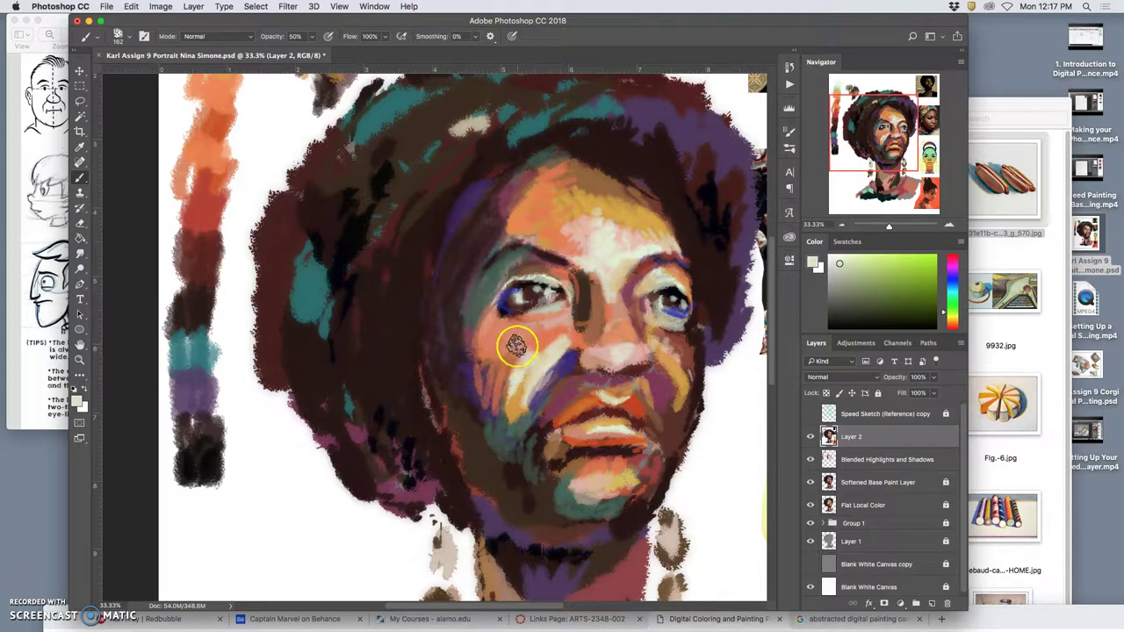
pyautogui.keyDown('alt'); pyautogui.click(511, 343); pyautogui.keyUp('alt')
pyautogui.moveTo(490, 368)
pyautogui.mouseDown()
pyautogui.moveTo(514, 357)
pyautogui.moveTo(492, 403)
pyautogui.moveTo(509, 378)
pyautogui.moveTo(507, 412)
pyautogui.mouseUp()
pyautogui.press('super+minus')
pyautogui.press('super+minus')
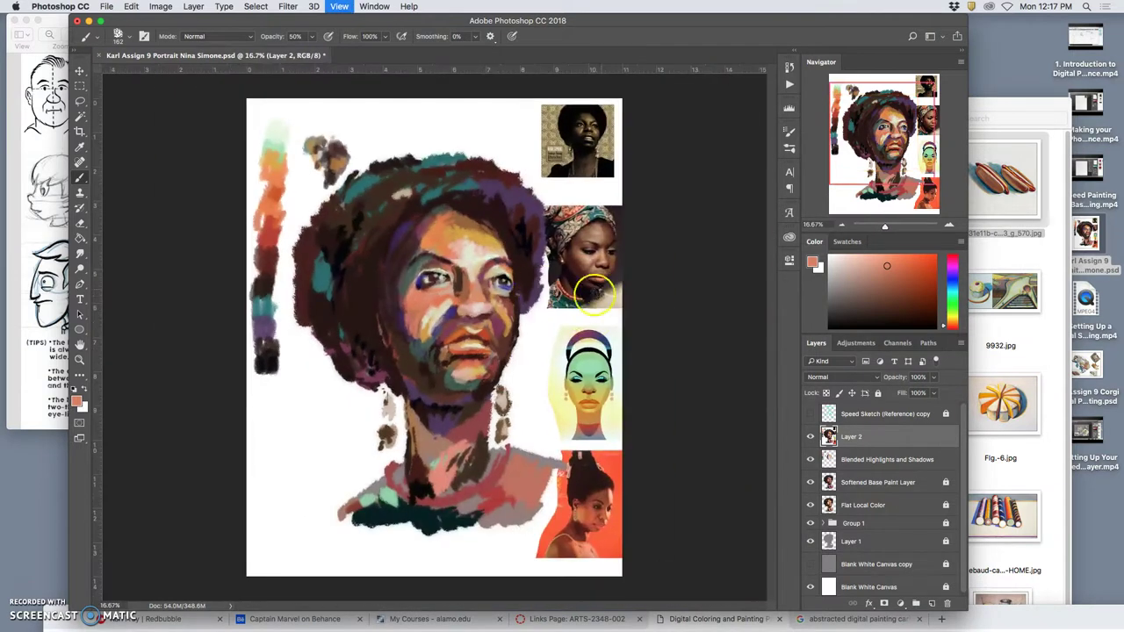
# - Brush soft blending strokes over the far cheek, the near corner of the mouth, the jaw and the near temple
pyautogui.click(518, 344)
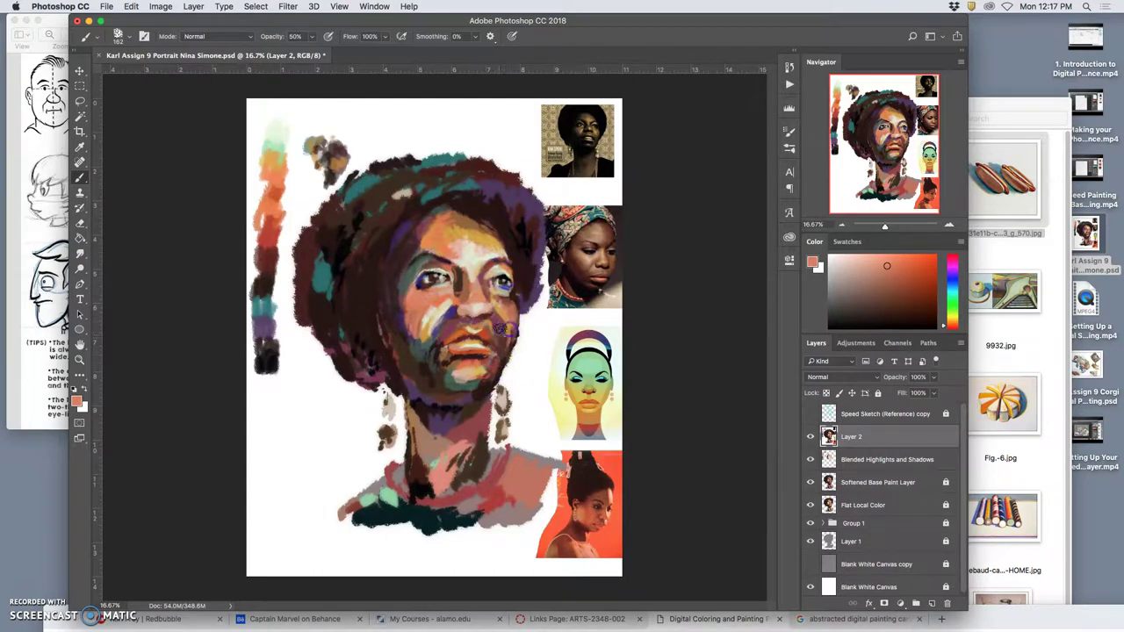
pyautogui.moveTo(506, 338)
pyautogui.mouseDown()
pyautogui.moveTo(492, 334)
pyautogui.moveTo(512, 349)
pyautogui.moveTo(496, 327)
pyautogui.moveTo(463, 351)
pyautogui.moveTo(451, 325)
pyautogui.moveTo(447, 339)
pyautogui.moveTo(460, 324)
pyautogui.moveTo(447, 325)
pyautogui.mouseUp()
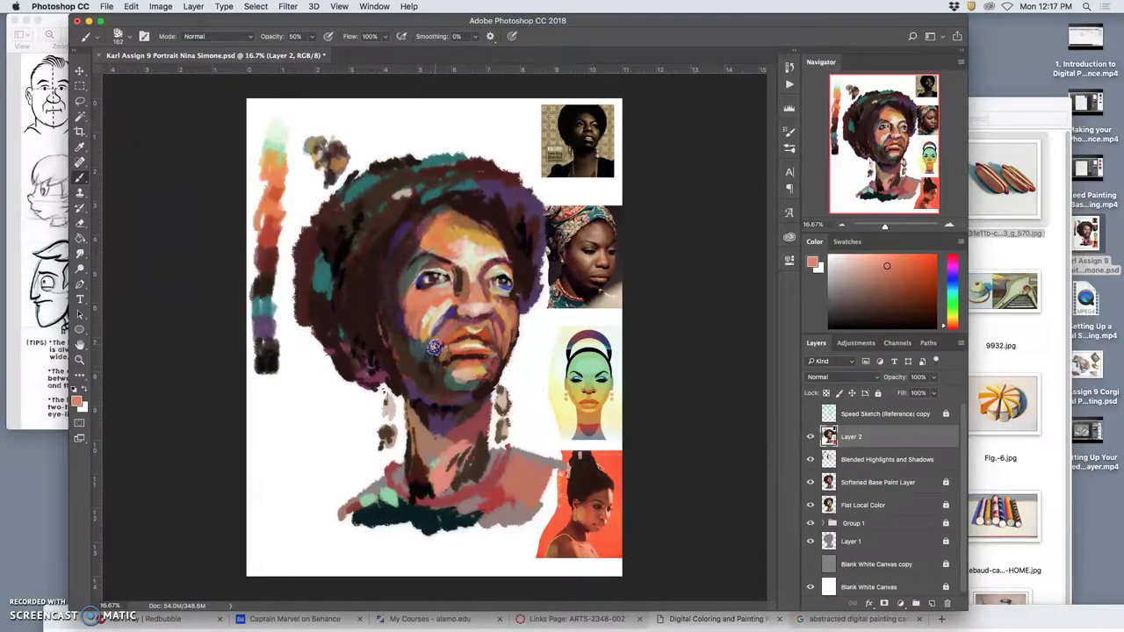
pyautogui.moveTo(429, 365)
pyautogui.mouseDown()
pyautogui.moveTo(439, 384)
pyautogui.moveTo(439, 346)
pyautogui.moveTo(435, 373)
pyautogui.mouseUp()
pyautogui.moveTo(437, 270)
pyautogui.mouseDown()
pyautogui.moveTo(456, 194)
pyautogui.moveTo(390, 239)
pyautogui.mouseUp()
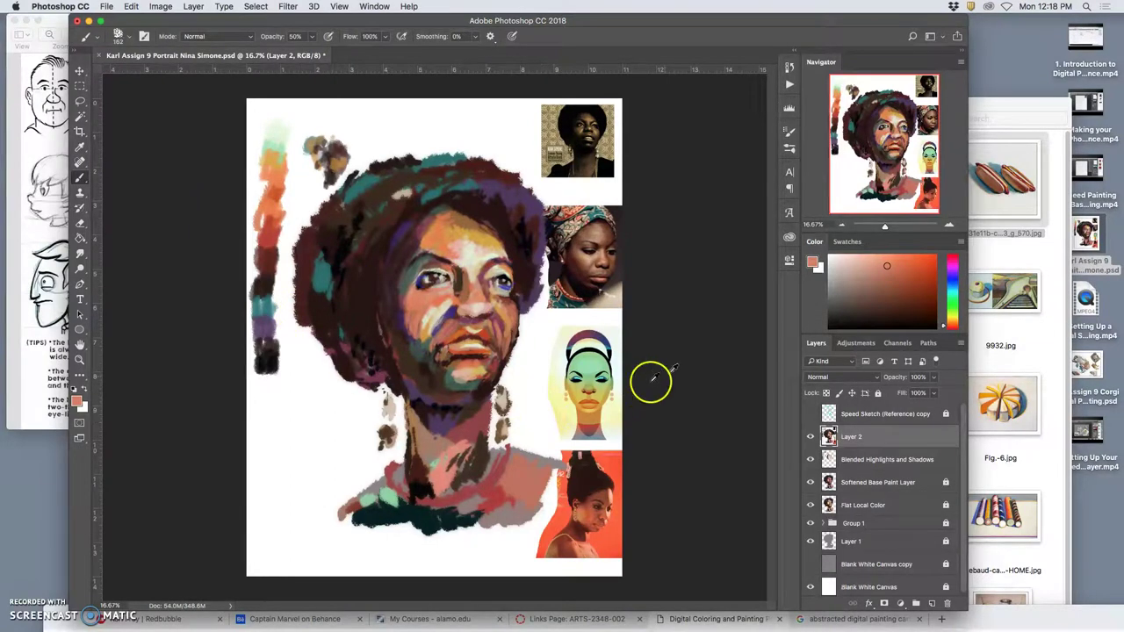
# - Shade the upper lip and mouth corner using deep blue sampled near the eye and dark browns sampled from the neck and mouth
pyautogui.keyDown('alt'); pyautogui.click(420, 279); pyautogui.keyUp('alt')
pyautogui.moveTo(438, 365)
pyautogui.mouseDown()
pyautogui.moveTo(427, 371)
pyautogui.moveTo(435, 362)
pyautogui.mouseUp()
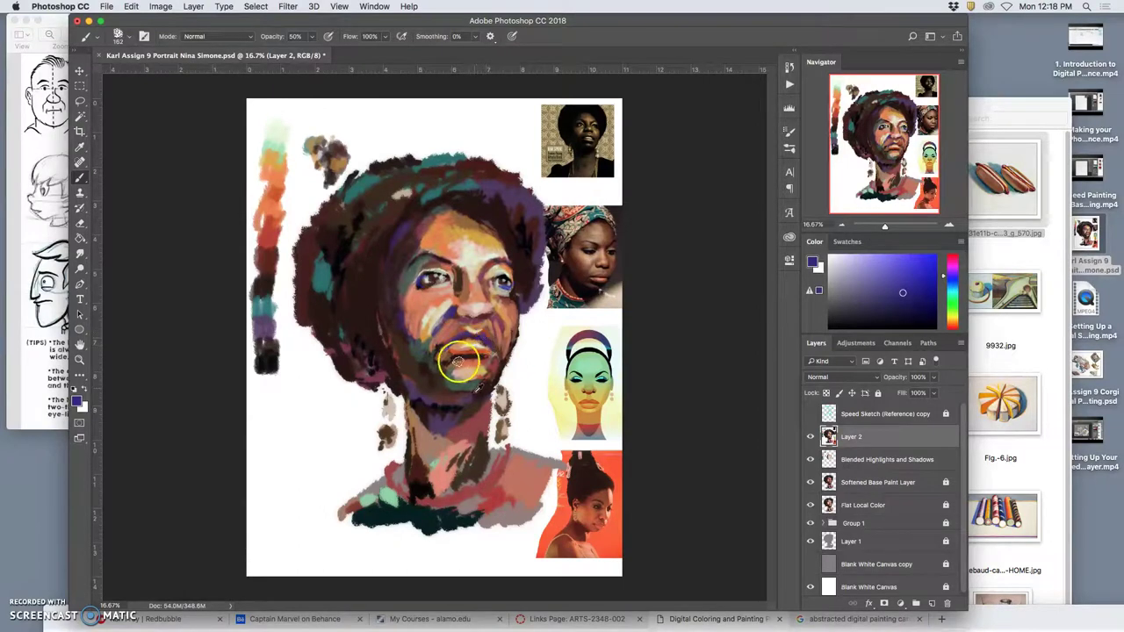
pyautogui.keyDown('alt'); pyautogui.click(483, 444); pyautogui.keyUp('alt')
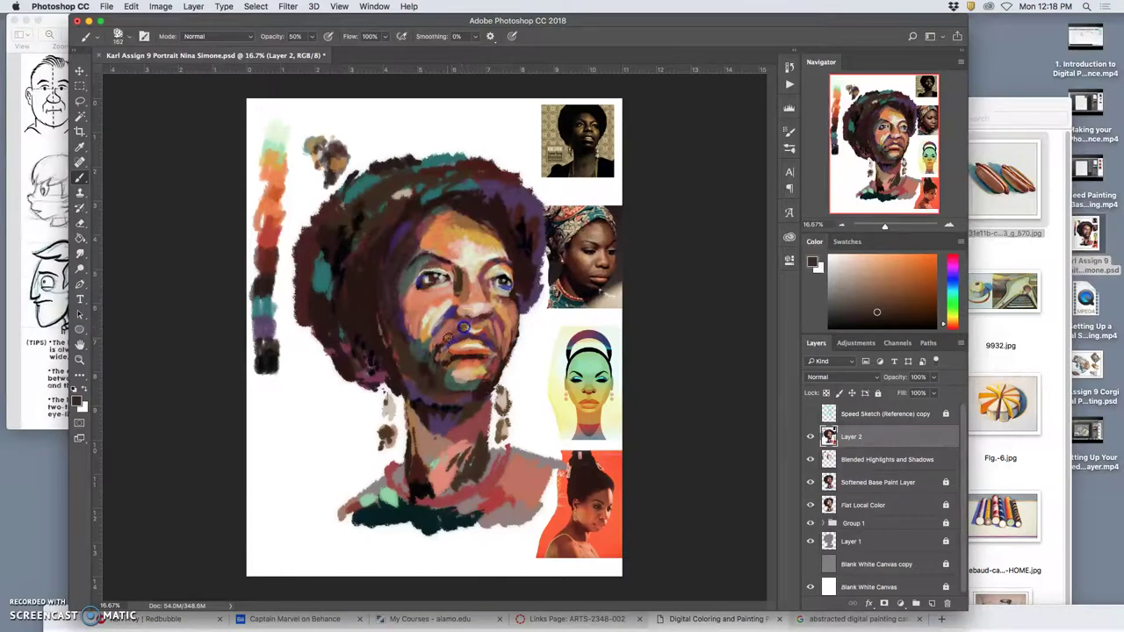
pyautogui.keyDown('alt'); pyautogui.click(460, 356); pyautogui.keyUp('alt')
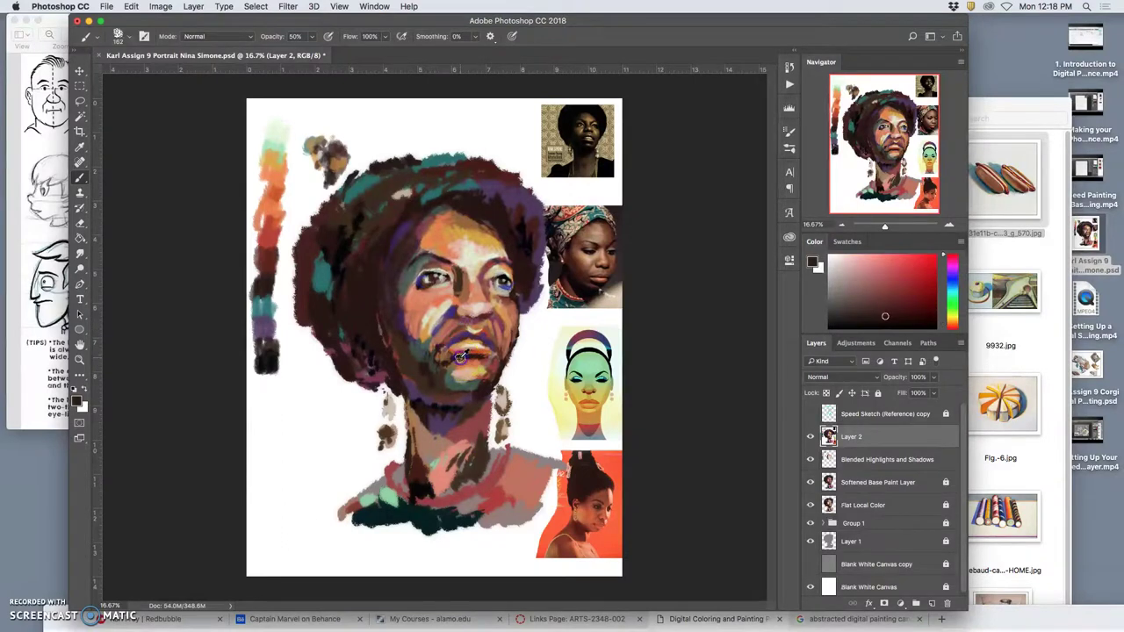
pyautogui.moveTo(459, 320)
pyautogui.mouseDown()
pyautogui.moveTo(502, 343)
pyautogui.moveTo(488, 334)
pyautogui.mouseUp()
pyautogui.moveTo(493, 433)
pyautogui.mouseDown()
pyautogui.moveTo(463, 391)
pyautogui.moveTo(452, 395)
pyautogui.moveTo(454, 331)
pyautogui.mouseUp()
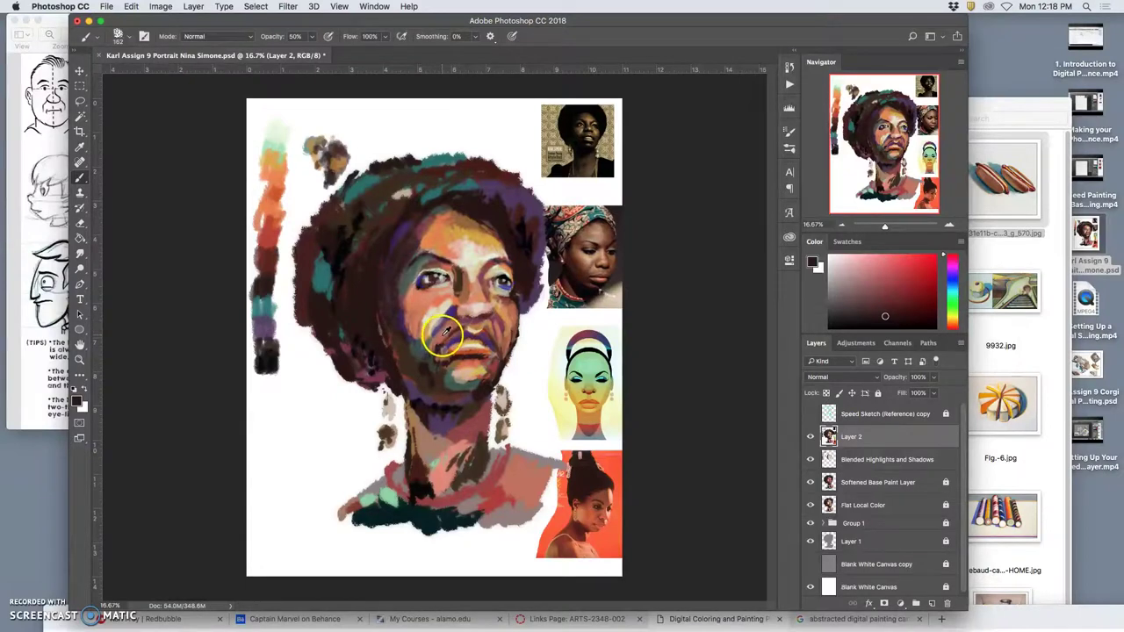
# - Blend the near corner of the mouth with sampled muted red and grey-green
pyautogui.keyDown('alt'); pyautogui.click(446, 332); pyautogui.keyUp('alt')
pyautogui.moveTo(453, 349); pyautogui.dragTo(435, 353)
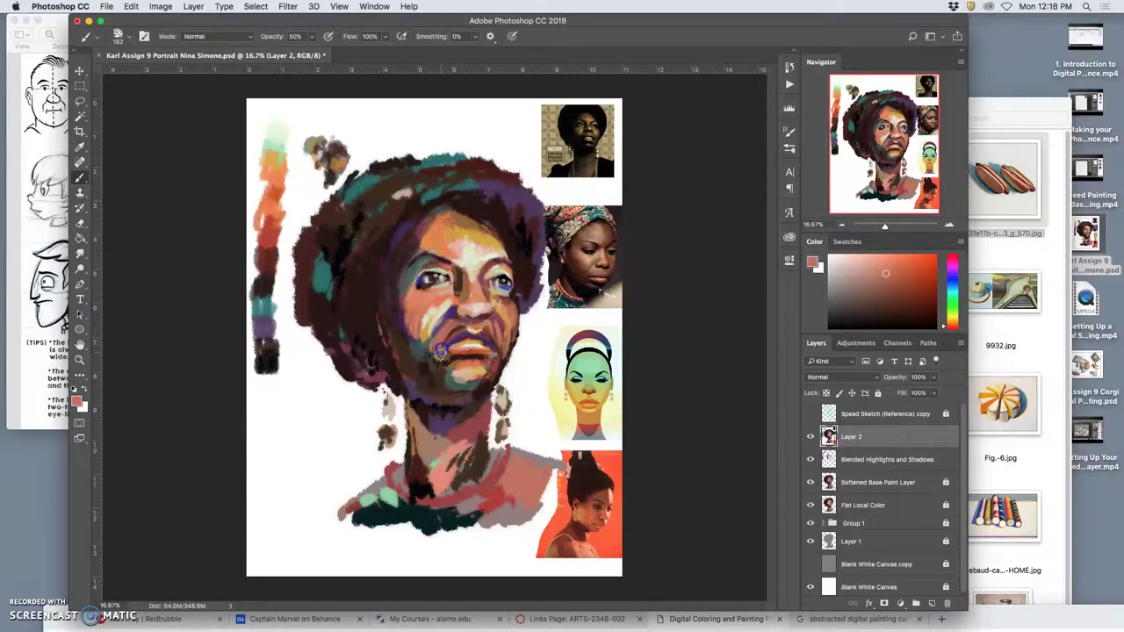
pyautogui.keyDown('alt'); pyautogui.click(444, 373); pyautogui.keyUp('alt')
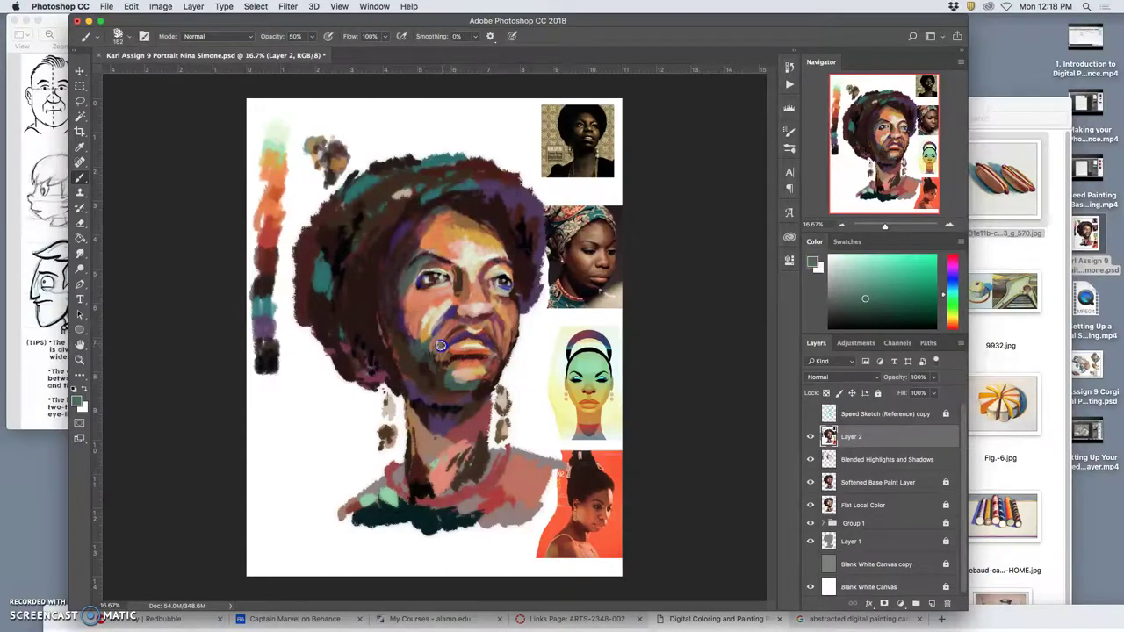
pyautogui.click(447, 350)
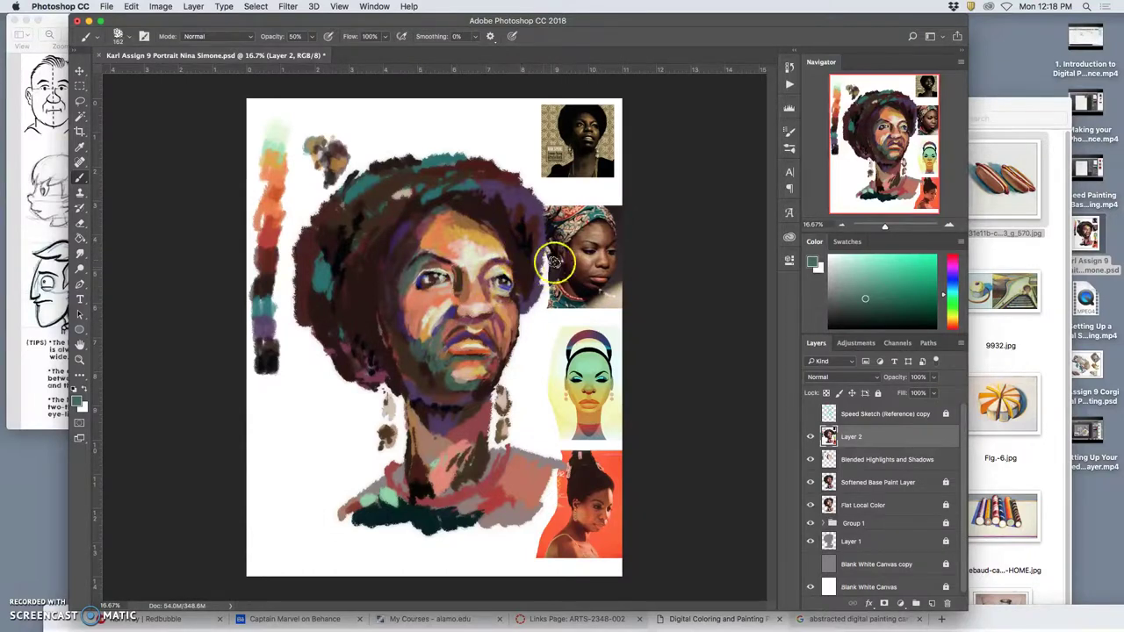
# - Toggle Layer 2's visibility off and on to compare the new face painting with the layers below
pyautogui.click(811, 436)
pyautogui.click(811, 436)
pyautogui.click(817, 436)
pyautogui.click(817, 436)
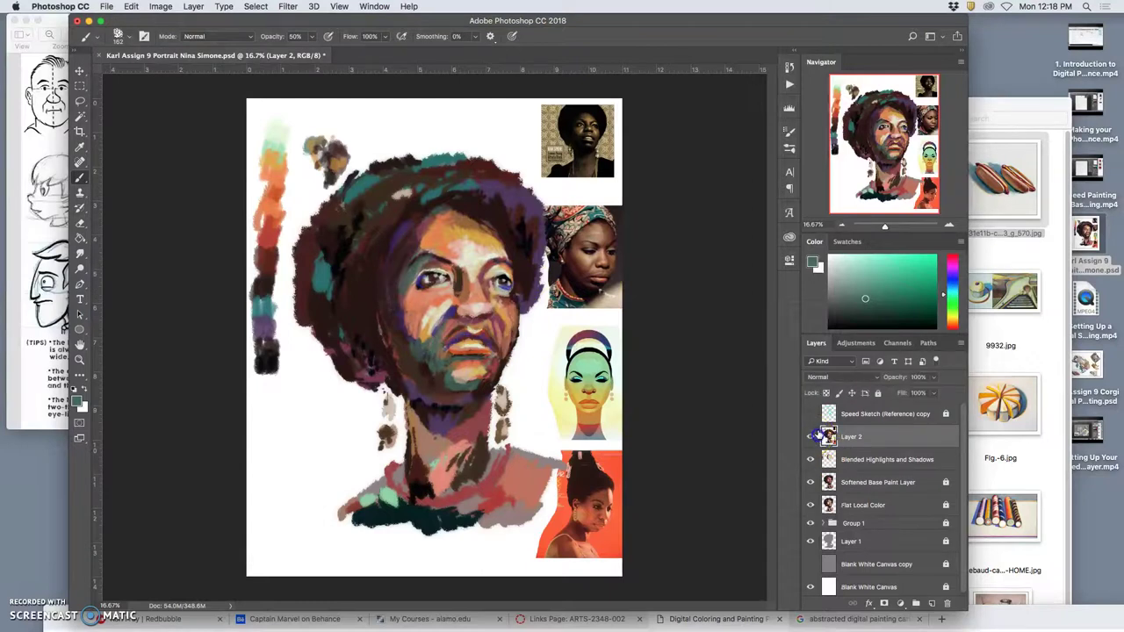
# - Try undoing the merged stamp and deleting Layer 2, and restore the layer each time
pyautogui.press('super+z')
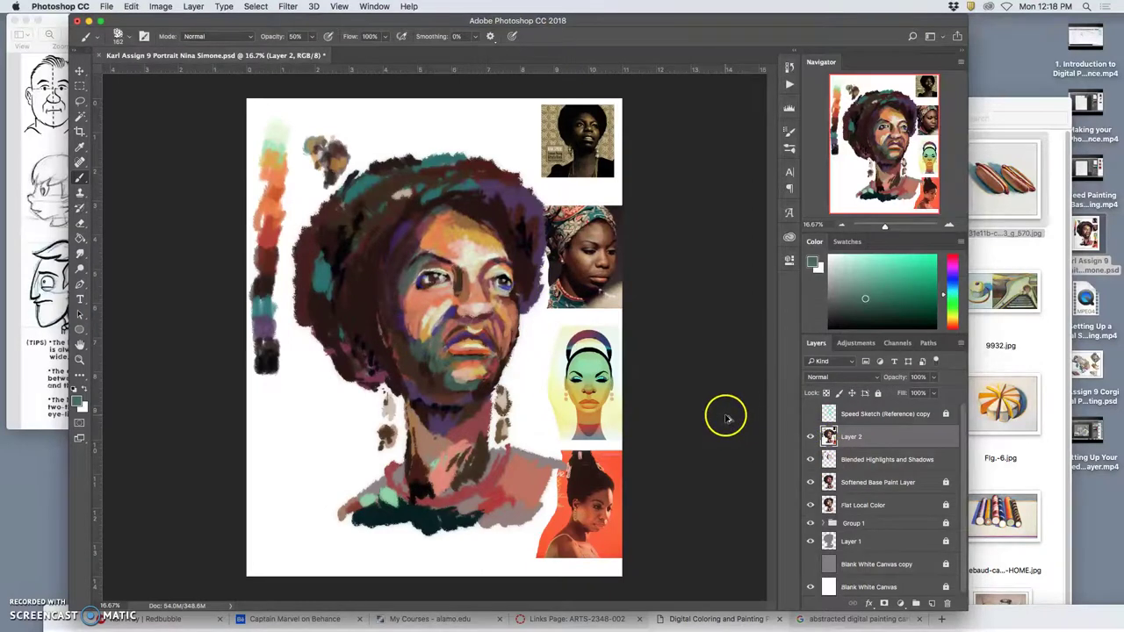
pyautogui.press('super+z')
pyautogui.press('super+z')
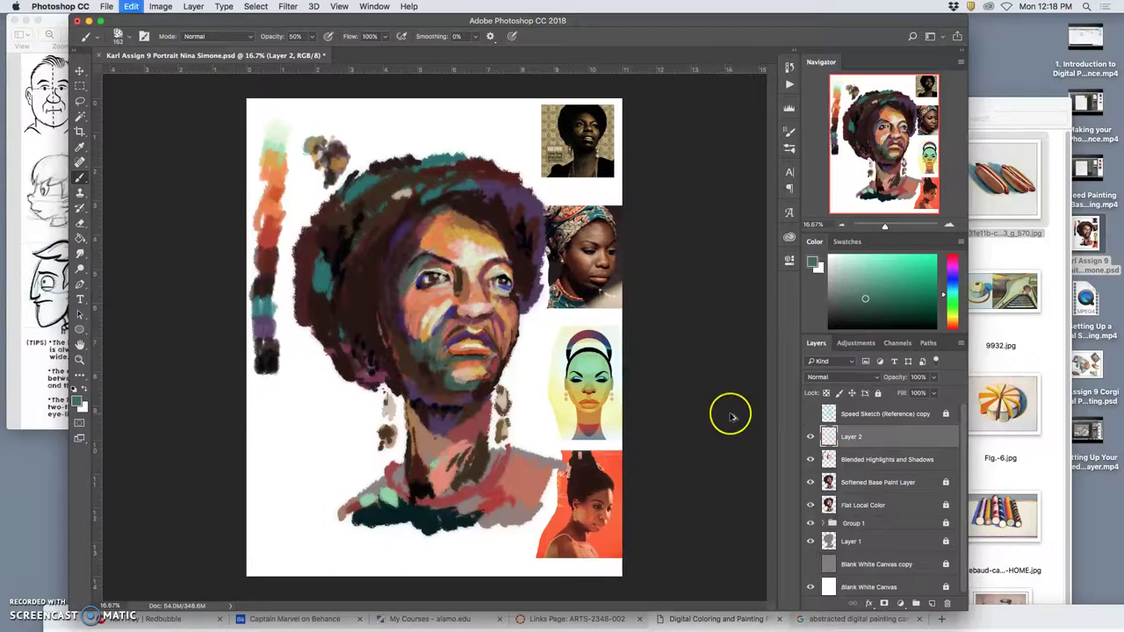
pyautogui.press('super+z')
pyautogui.rightClick(909, 446)
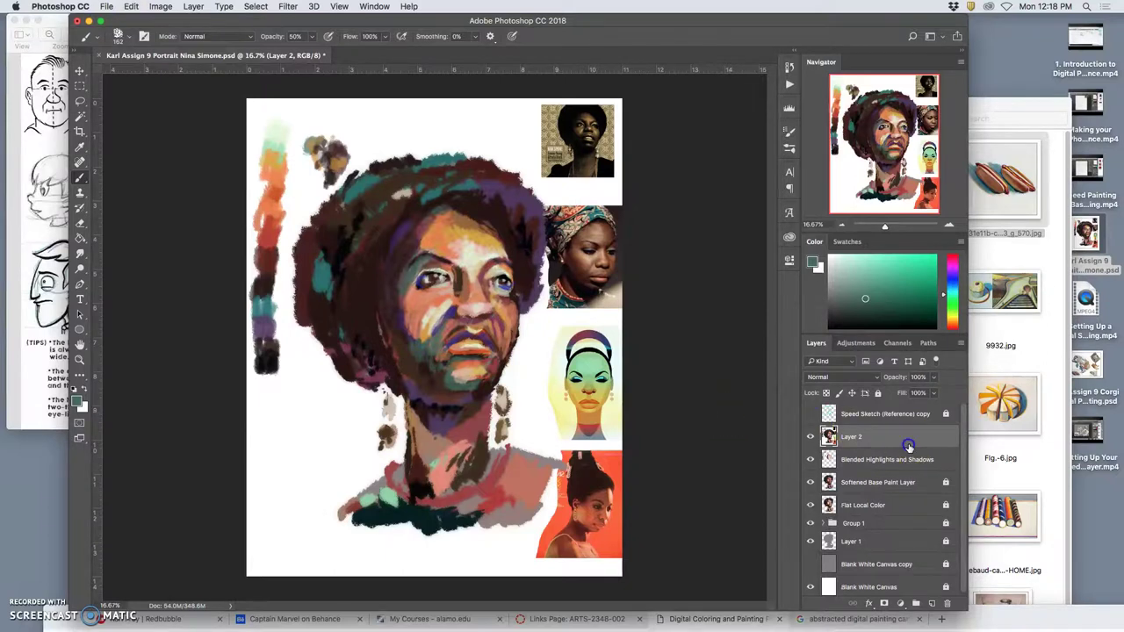
pyautogui.press('BackSpace')
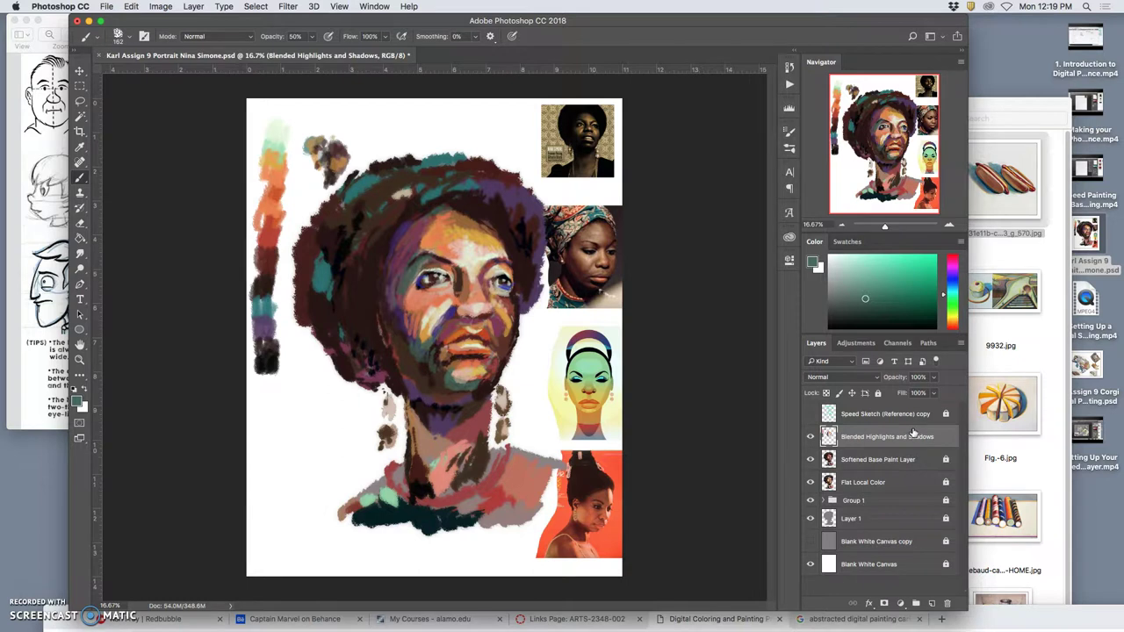
pyautogui.press('super+z')
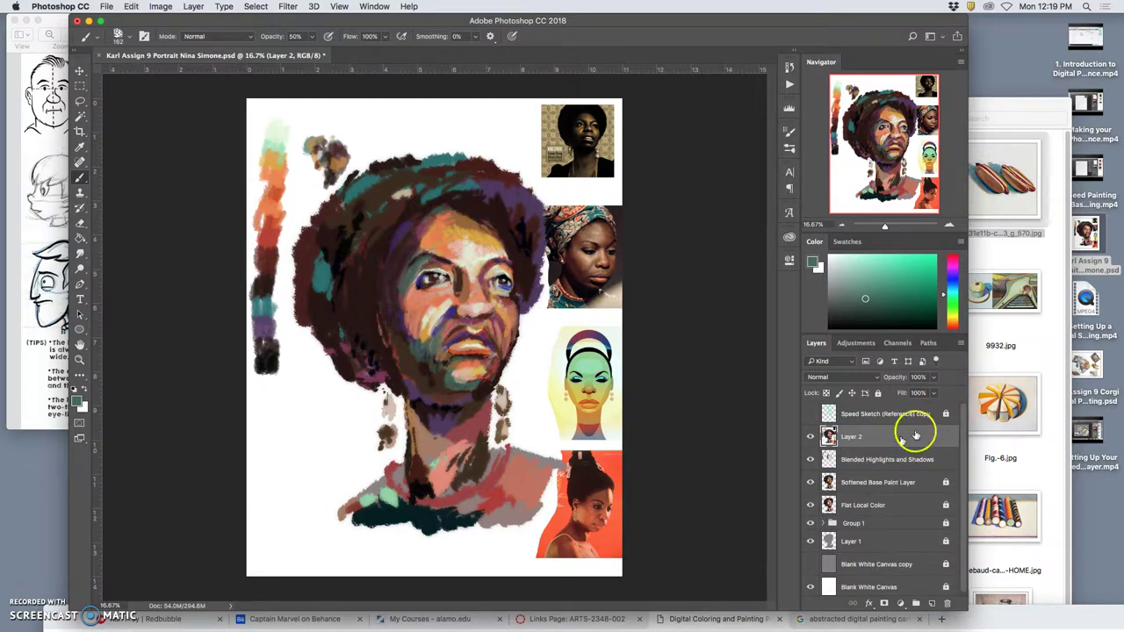
# - Compare the mouth and cheek with and without the restored Layer 2 by switching its visibility repeatedly
pyautogui.click(810, 437)
pyautogui.click(811, 436)
pyautogui.click(811, 436)
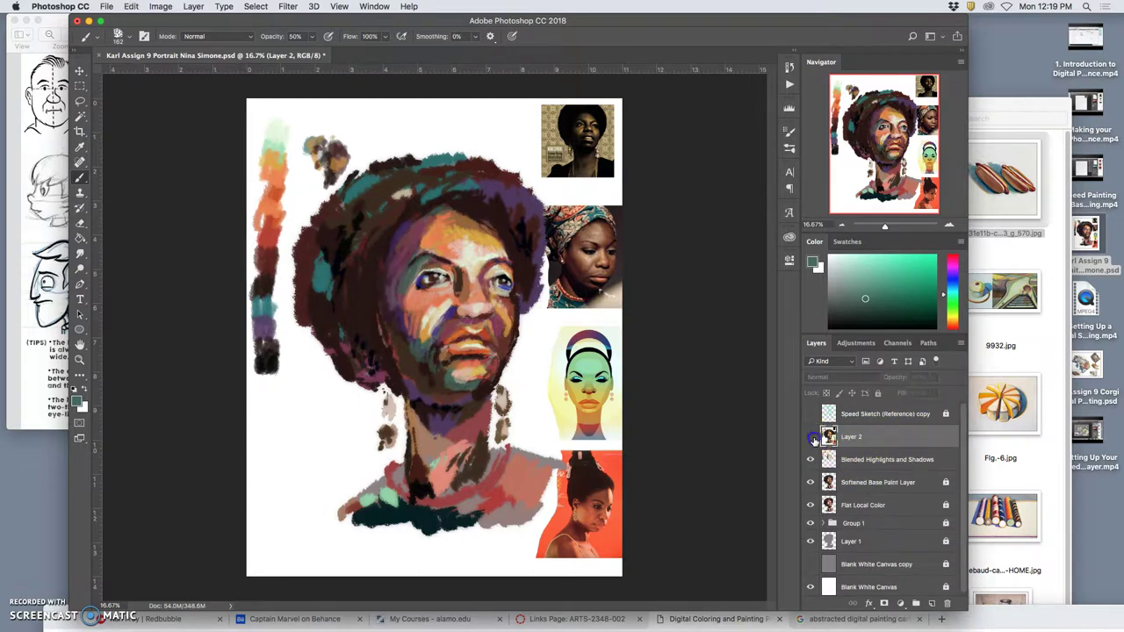
pyautogui.click(810, 437)
pyautogui.click(810, 436)
pyautogui.click(810, 437)
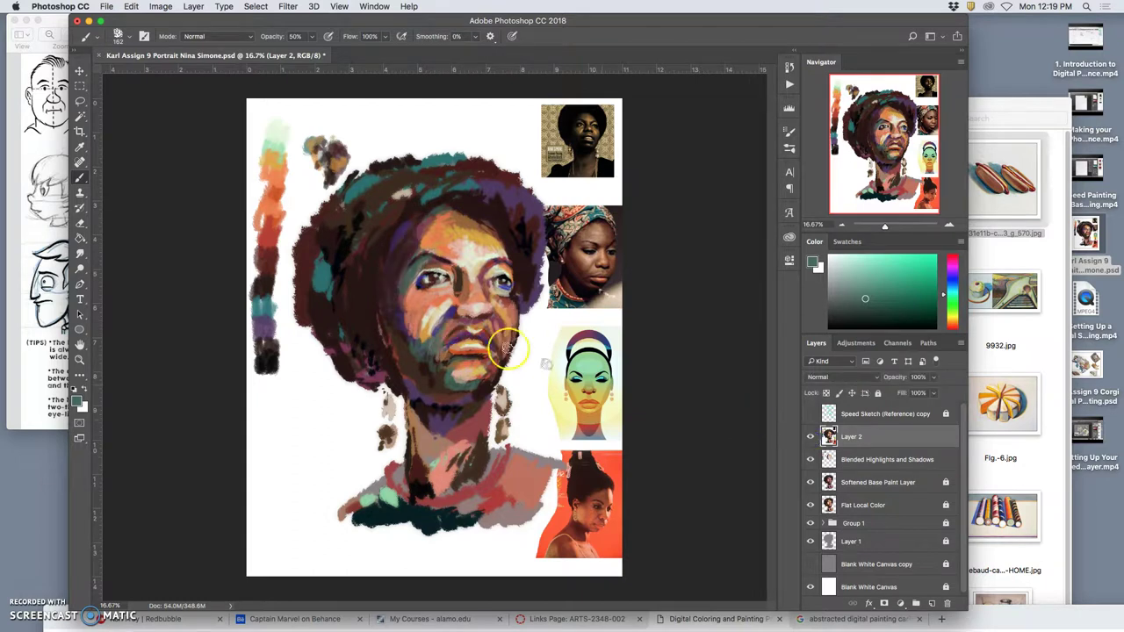
# - Lasso the repainted face from the hairline down to the mouth on Layer 2, copy it to a new layer, and reselect Layer 2
pyautogui.click(80, 101)
pyautogui.moveTo(444, 197)
pyautogui.mouseDown()
pyautogui.moveTo(390, 207)
pyautogui.moveTo(354, 304)
pyautogui.mouseUp()
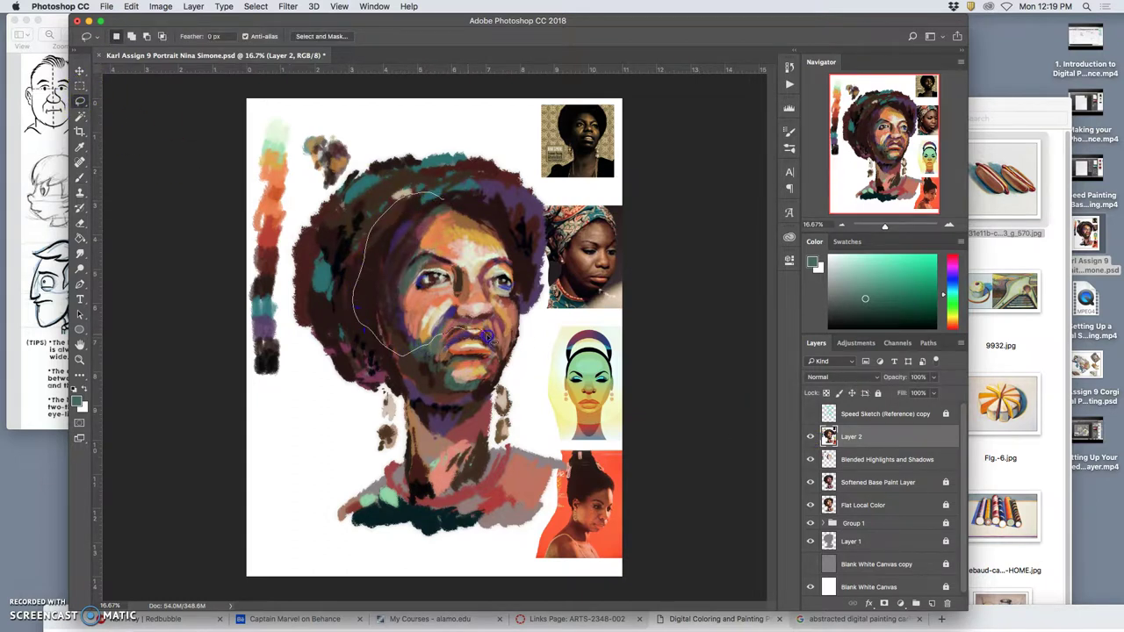
pyautogui.moveTo(507, 360)
pyautogui.mouseDown()
pyautogui.moveTo(531, 317)
pyautogui.moveTo(488, 191)
pyautogui.moveTo(445, 176)
pyautogui.mouseUp()
pyautogui.press('super+j')
pyautogui.click(863, 459)
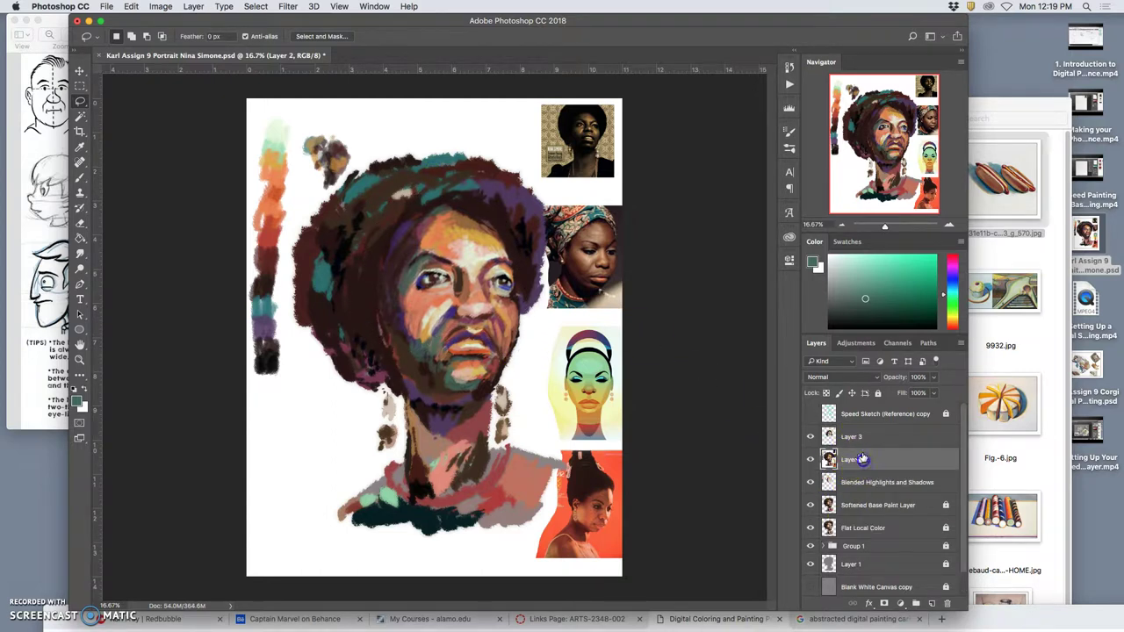
# - Delete Layer 2 and compare the portrait with the copied face on Layer 3 hidden and shown
pyautogui.press('BackSpace')
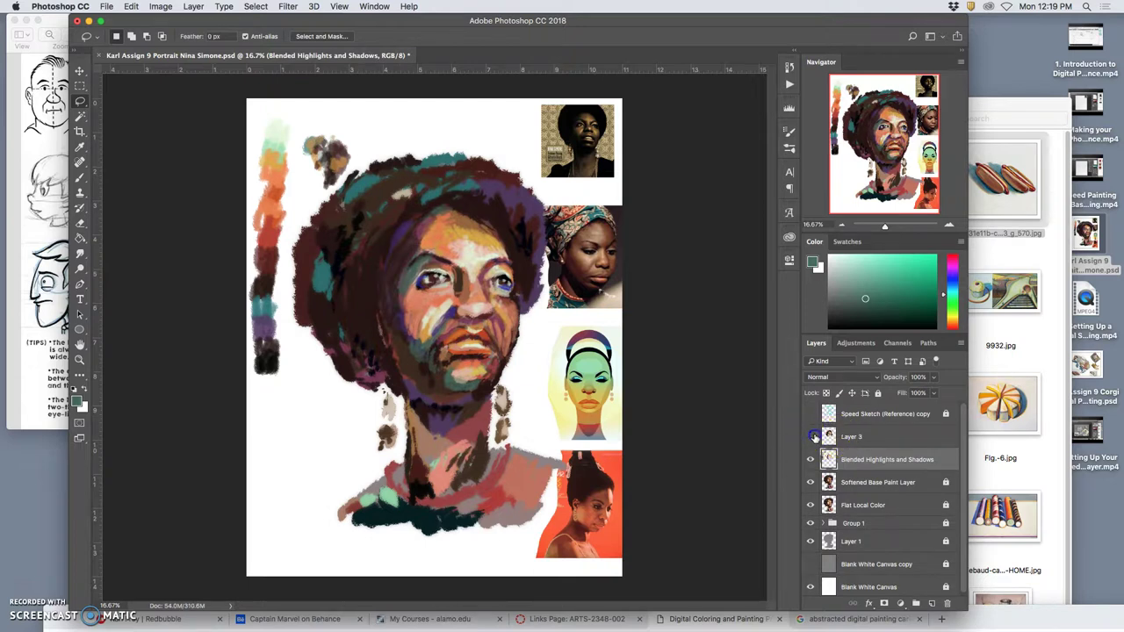
pyautogui.click(810, 436)
pyautogui.click(822, 437)
pyautogui.click(811, 437)
pyautogui.click(810, 437)
pyautogui.click(810, 436)
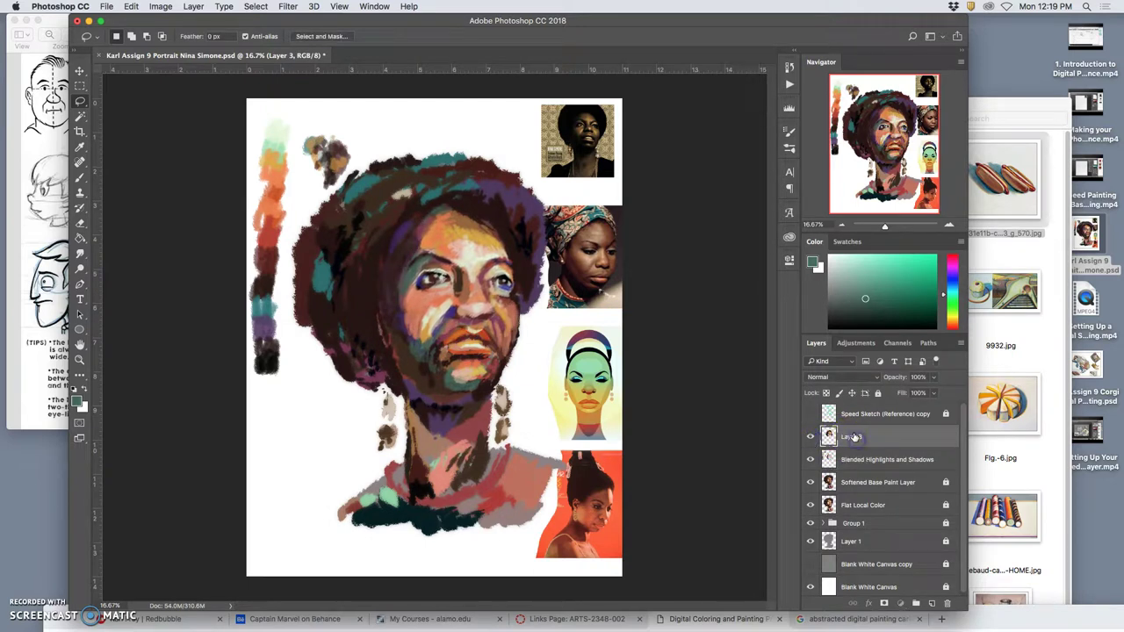
# - Warp the face on Layer 3, adjusting the forehead, eye, cheek and mouth areas of the mesh, and apply the transformation
pyautogui.press('super+t')
pyautogui.rightClick(507, 293)
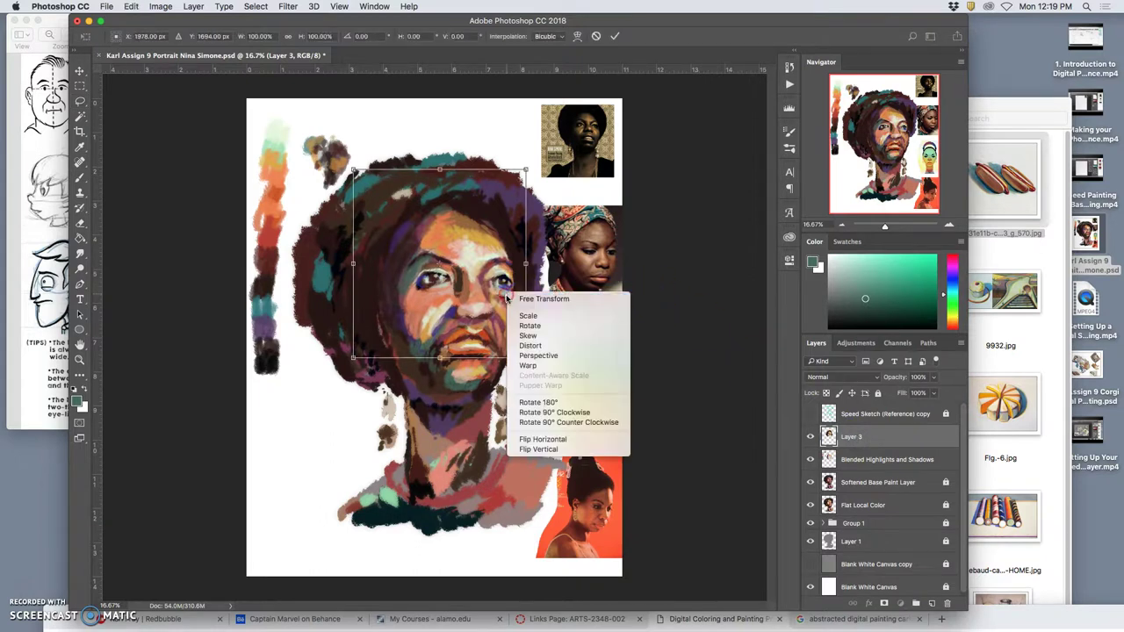
pyautogui.click(541, 366)
pyautogui.moveTo(510, 282); pyautogui.dragTo(509, 291)
pyautogui.moveTo(507, 234); pyautogui.dragTo(507, 219)
pyautogui.moveTo(469, 344); pyautogui.dragTo(491, 328)
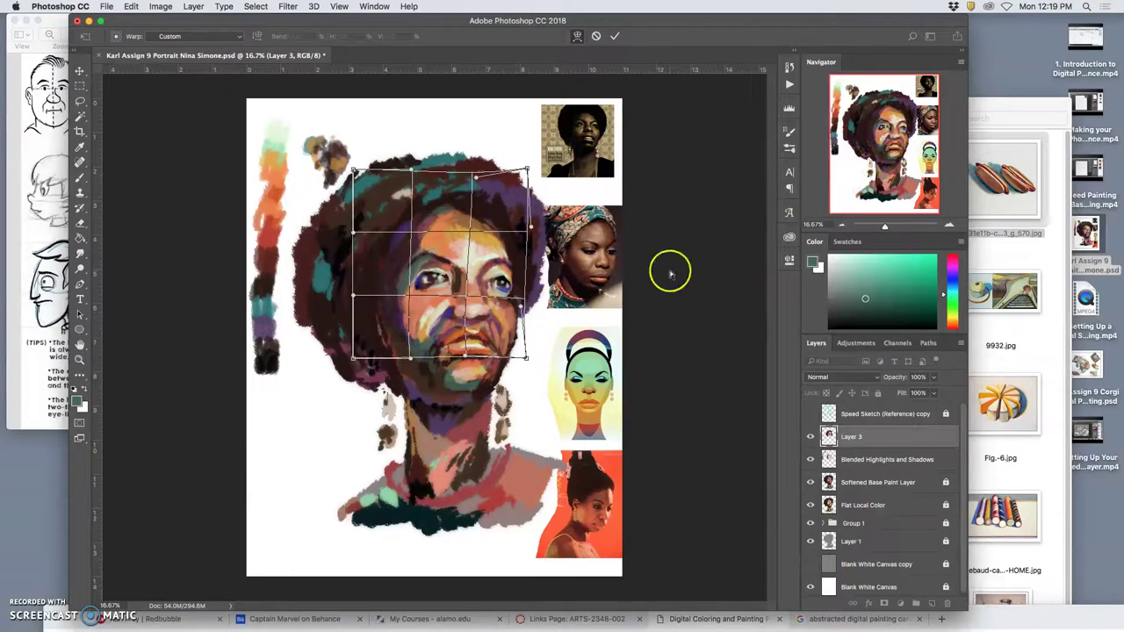
pyautogui.moveTo(524, 272); pyautogui.dragTo(524, 302)
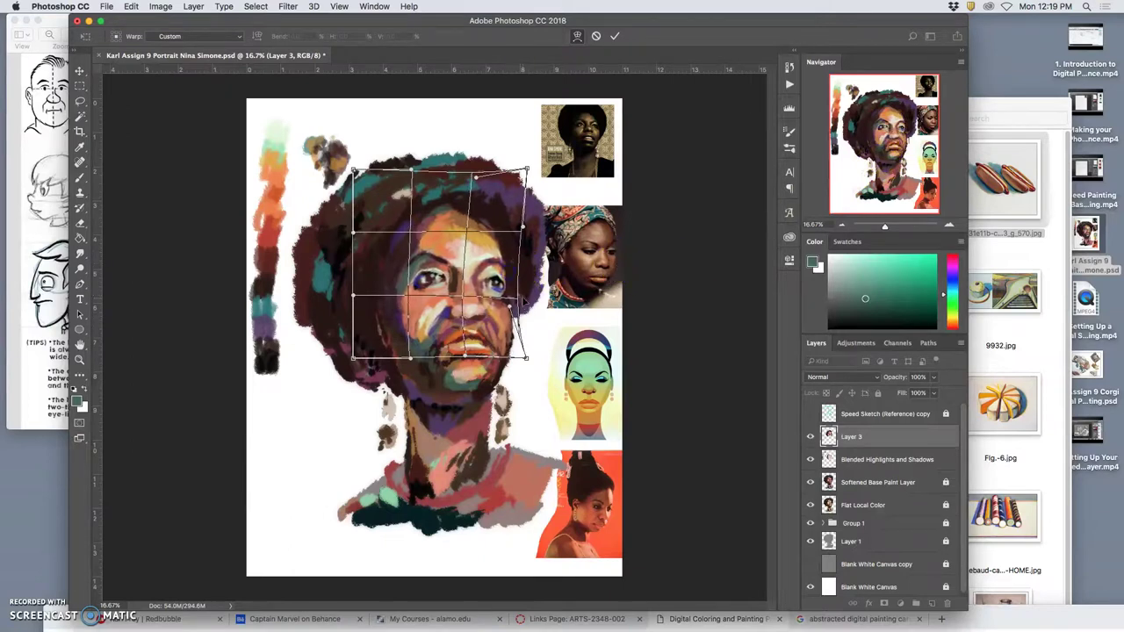
pyautogui.moveTo(526, 357)
pyautogui.mouseDown()
pyautogui.moveTo(540, 359)
pyautogui.moveTo(527, 355)
pyautogui.mouseUp()
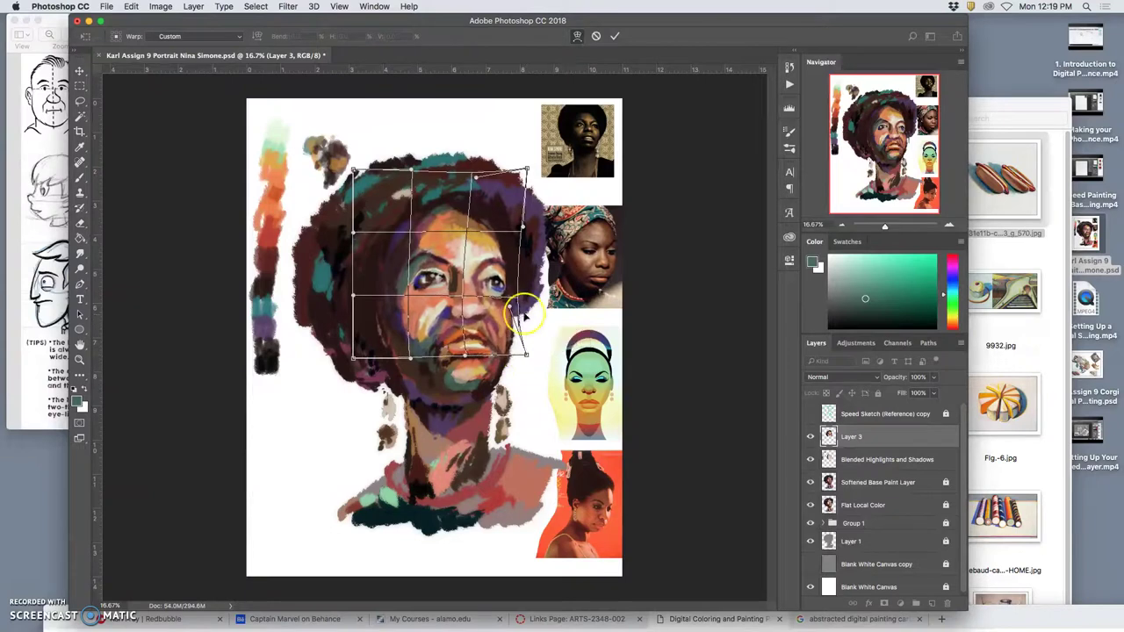
pyautogui.moveTo(510, 307); pyautogui.dragTo(528, 306)
pyautogui.moveTo(458, 329); pyautogui.dragTo(468, 349)
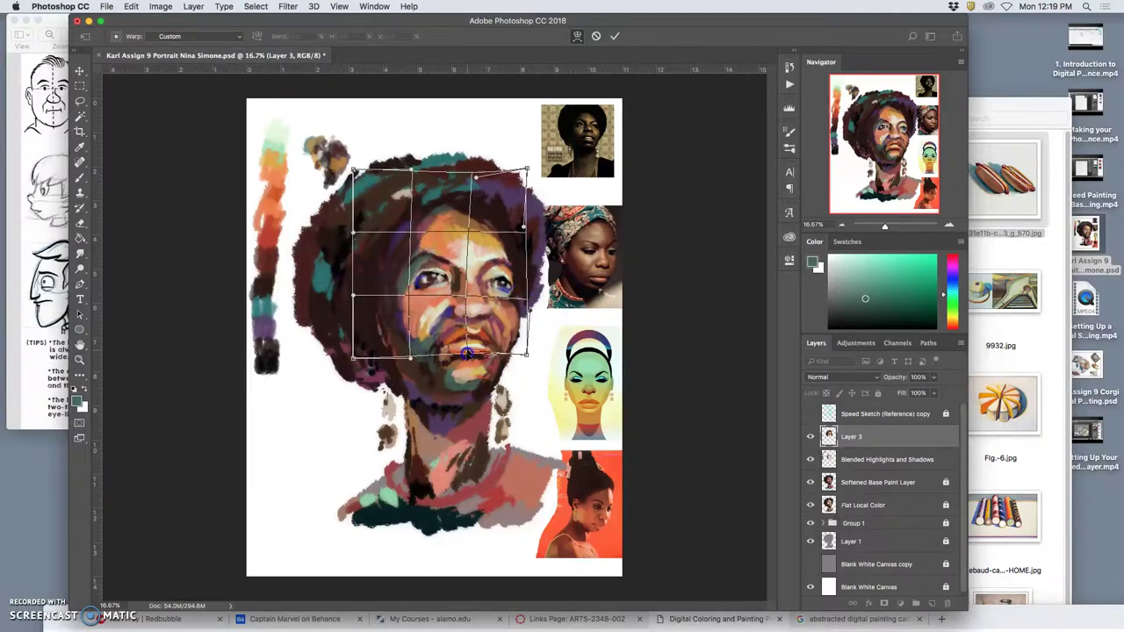
pyautogui.moveTo(471, 352); pyautogui.dragTo(467, 352)
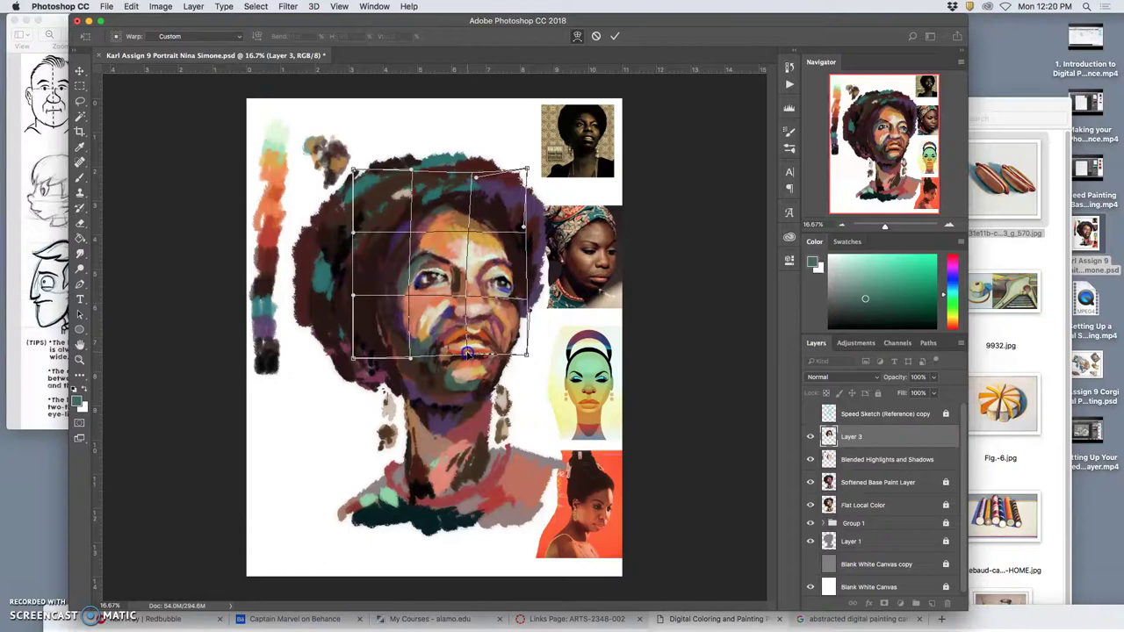
pyautogui.press('Return')
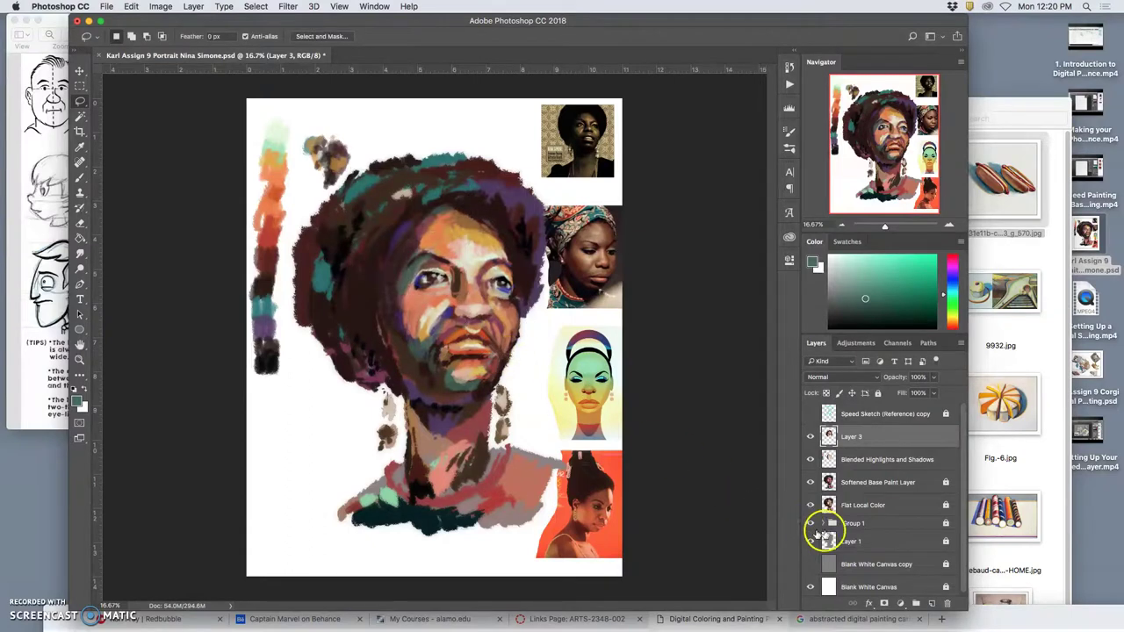
# - Compare the portrait before and after the warp by switching Layer 3's visibility repeatedly
pyautogui.click(810, 438)
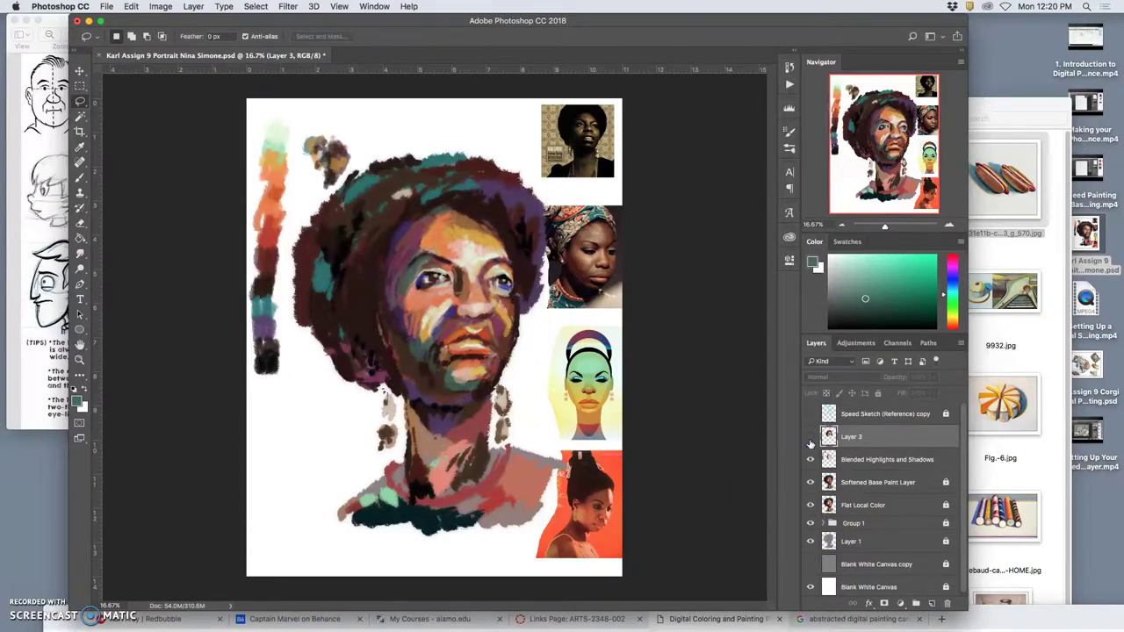
pyautogui.click(809, 438)
pyautogui.click(810, 439)
pyautogui.click(810, 438)
pyautogui.click(810, 438)
pyautogui.click(810, 437)
# - Lower Layer 3's opacity to 59% and warp it again, adjusting the cheeks on both sides of the face
pyautogui.click(935, 378)
pyautogui.moveTo(914, 393); pyautogui.dragTo(911, 393)
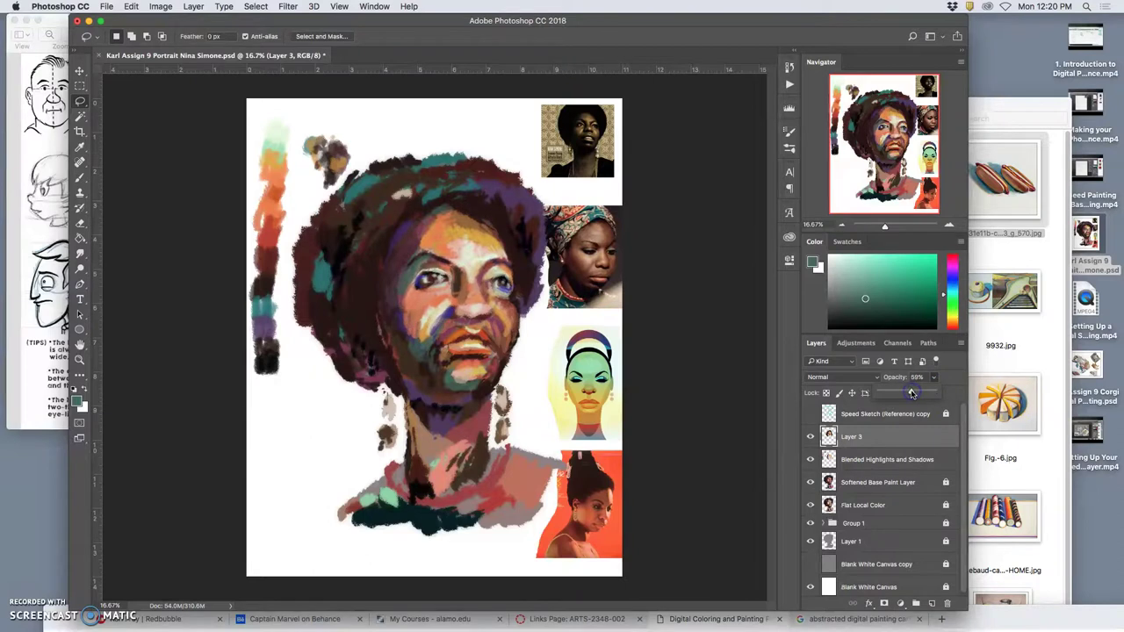
pyautogui.hotkey('ctrl', 't')
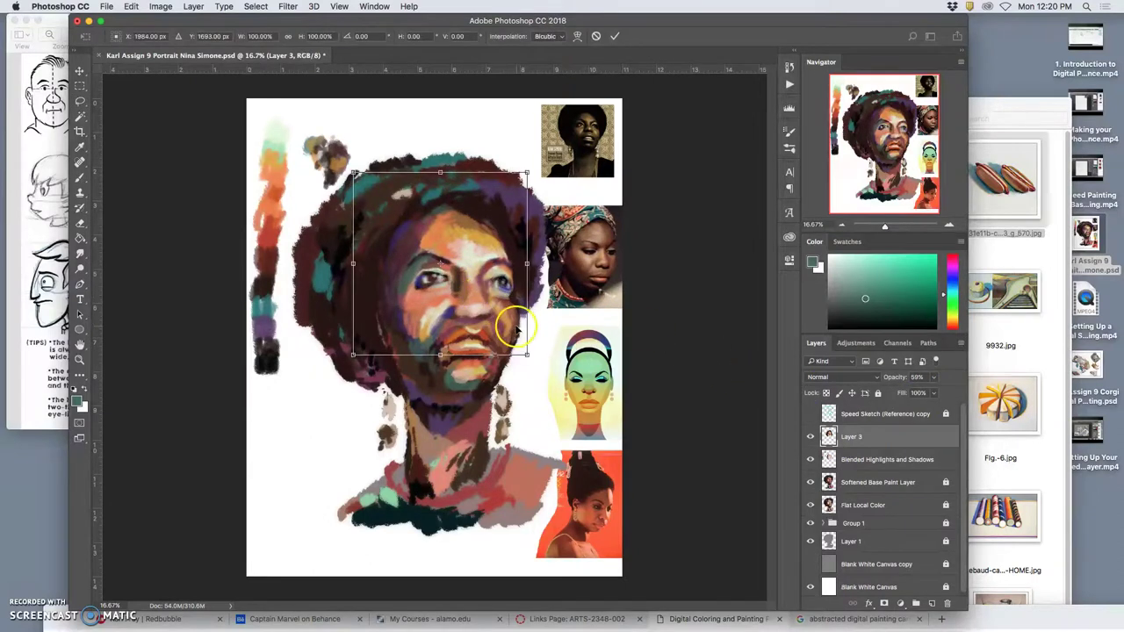
pyautogui.rightClick(517, 326)
pyautogui.click(535, 397)
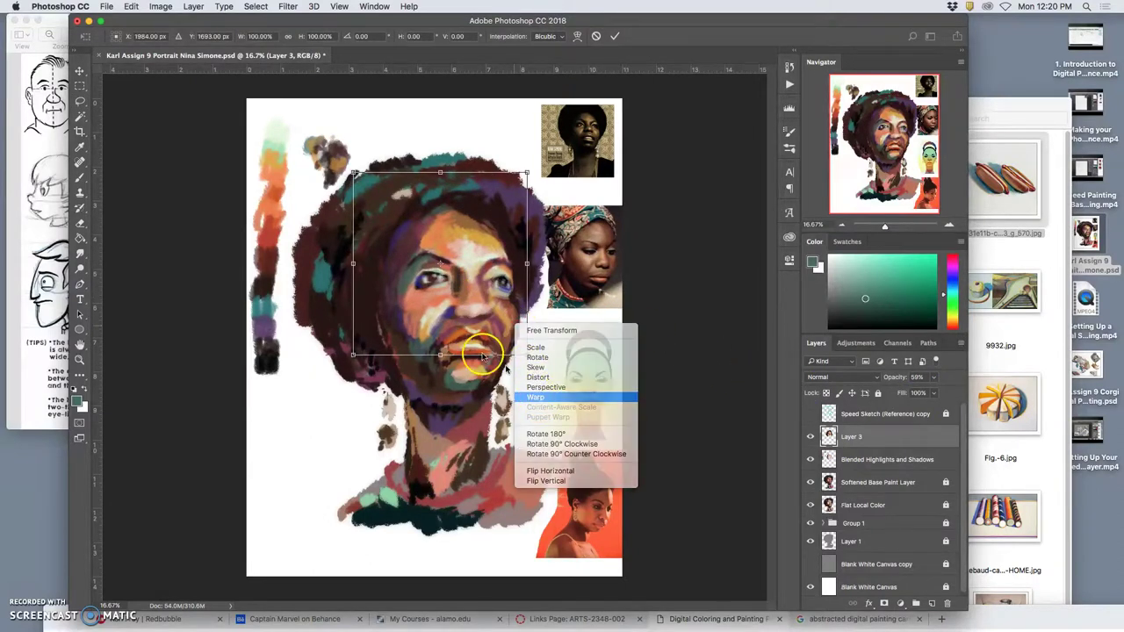
pyautogui.moveTo(413, 329); pyautogui.dragTo(519, 322)
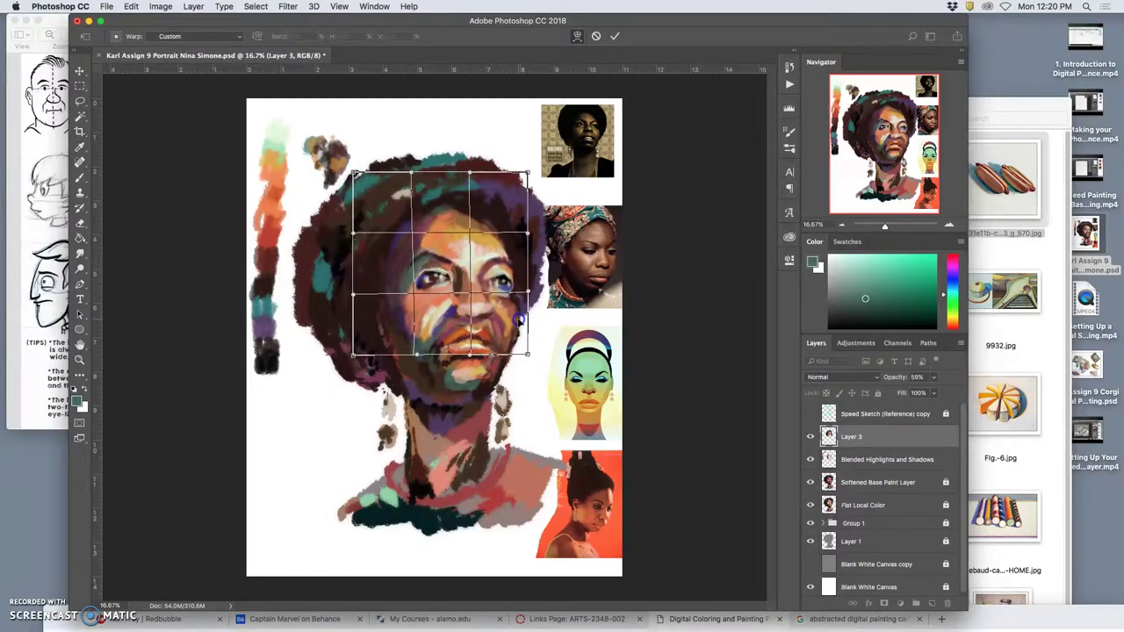
pyautogui.press('Return')
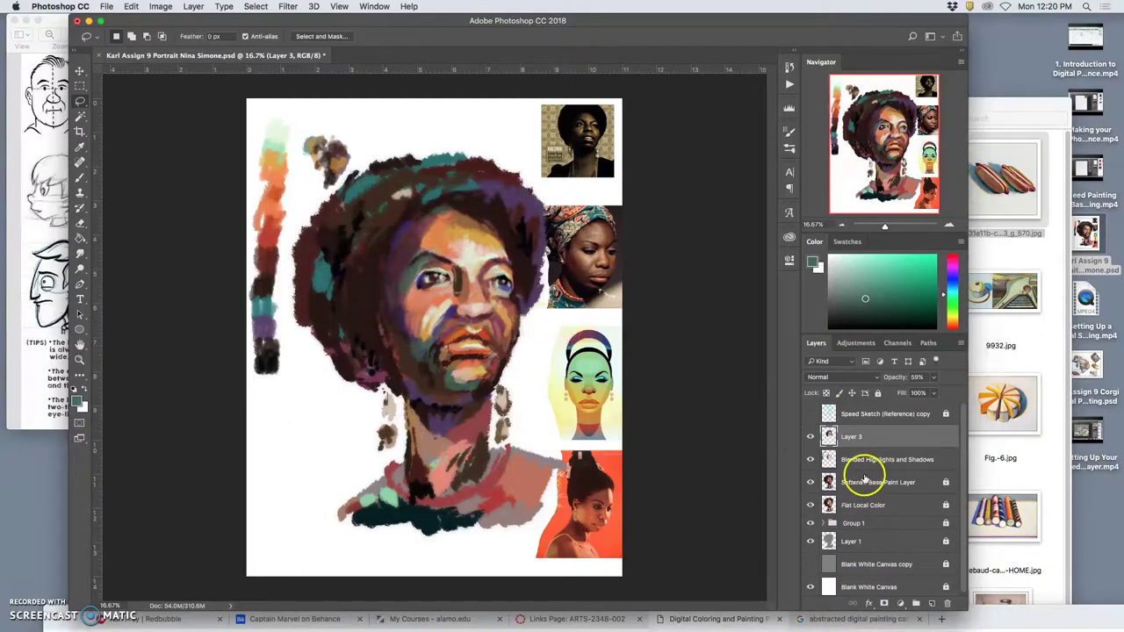
# - Nudge Layer 3 slightly sideways with the Move tool, checking its alignment with the face up close
pyautogui.press('super+equal')
pyautogui.press('super+equal')
pyautogui.press('super+equal')
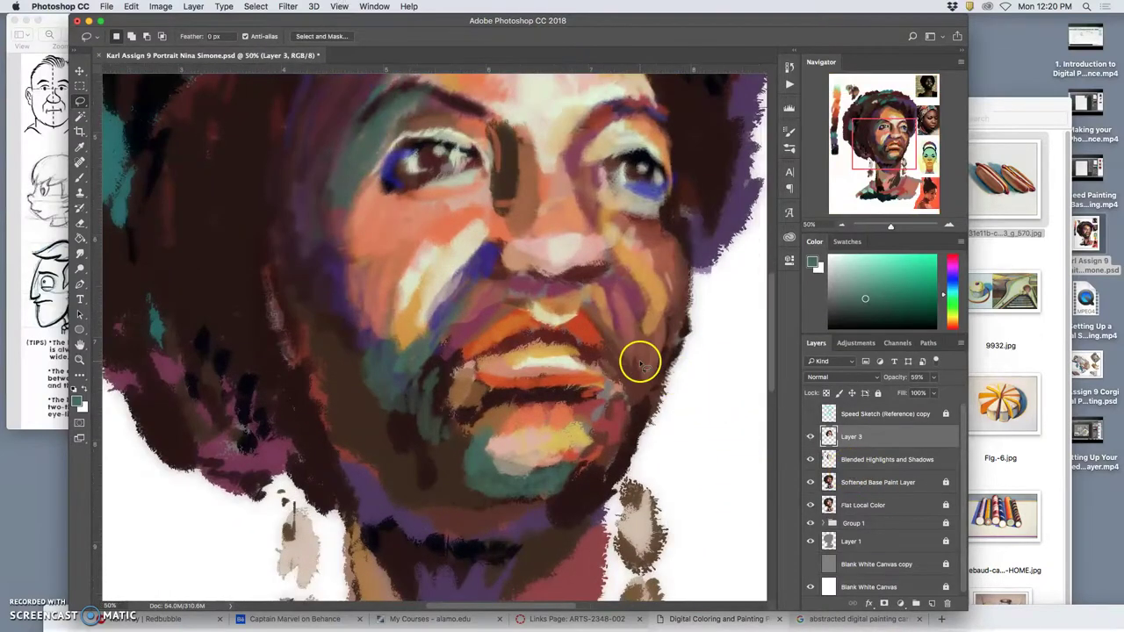
pyautogui.press('super+equal')
pyautogui.scroll(3, 639, 363)
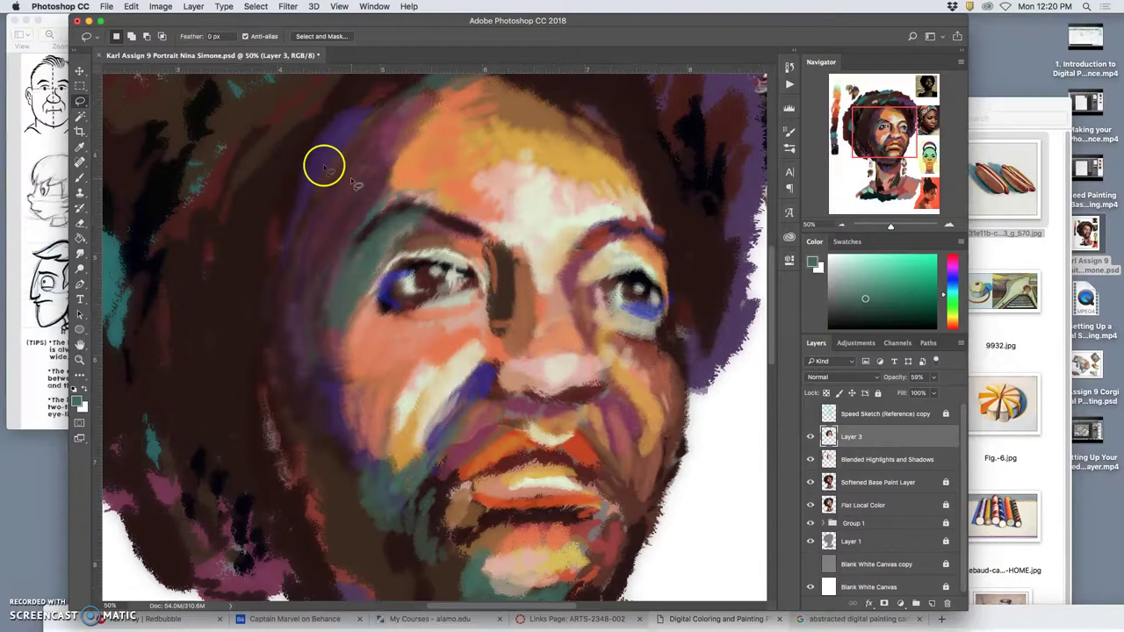
pyautogui.click(79, 70)
pyautogui.moveTo(459, 201); pyautogui.dragTo(465, 200)
# - Compare the eyes and mouth with Layer 3 hidden and shown at close range
pyautogui.click(810, 437)
pyautogui.click(811, 437)
pyautogui.click(812, 437)
pyautogui.click(812, 437)
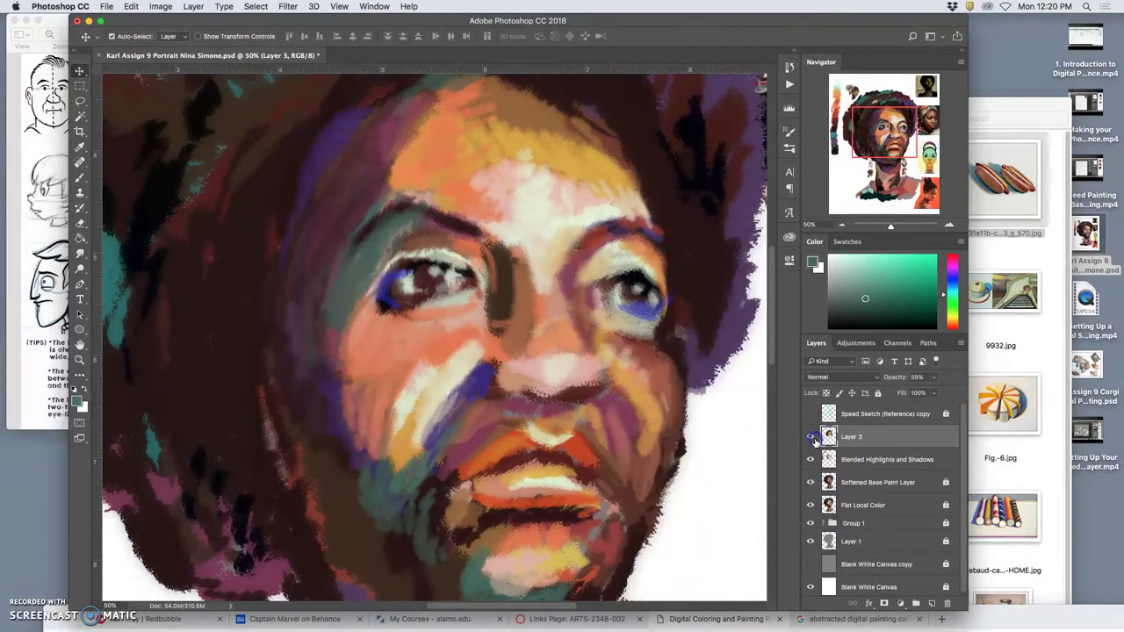
pyautogui.click(812, 437)
pyautogui.click(811, 437)
# - Erase part of Layer 3 from beside the mouth down to the jaw with the Eraser tool
pyautogui.click(852, 443)
pyautogui.press('e')
pyautogui.click(80, 222)
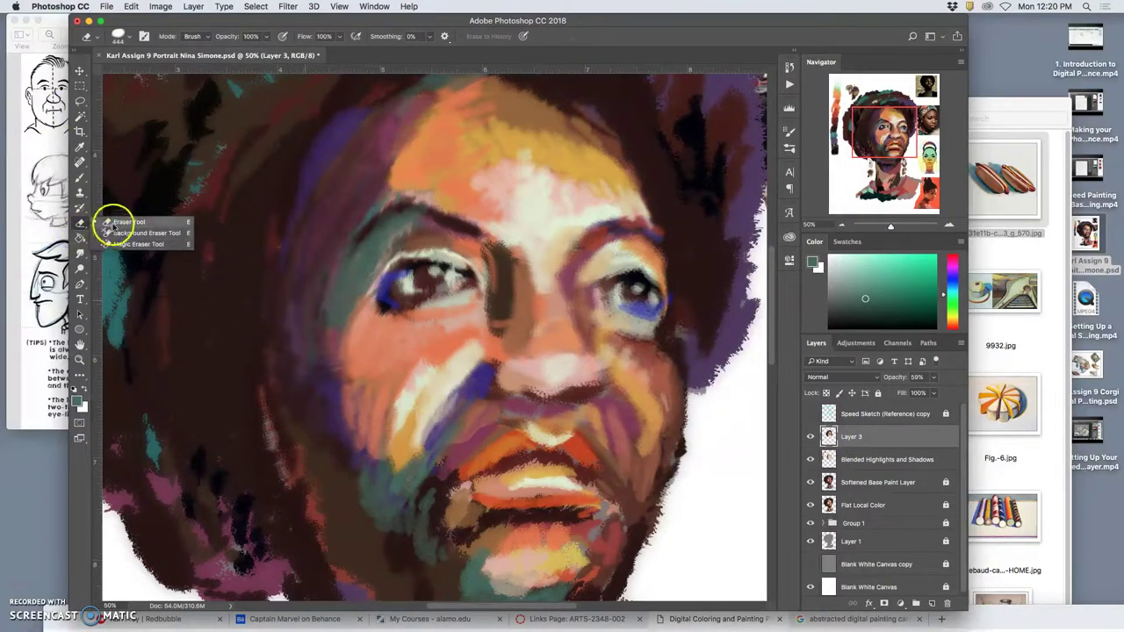
pyautogui.click(123, 222)
pyautogui.moveTo(460, 444)
pyautogui.mouseDown()
pyautogui.moveTo(506, 423)
pyautogui.moveTo(655, 444)
pyautogui.moveTo(628, 466)
pyautogui.moveTo(603, 562)
pyautogui.moveTo(617, 515)
pyautogui.moveTo(572, 431)
pyautogui.moveTo(483, 404)
pyautogui.moveTo(402, 549)
pyautogui.mouseUp()
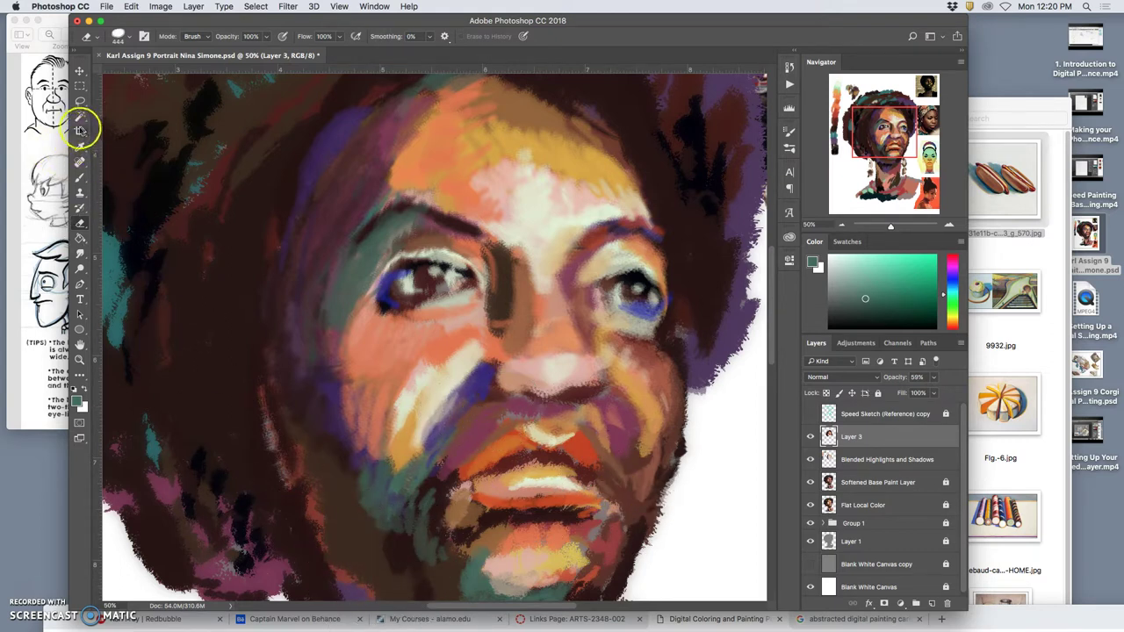
# - Sample the pale cheek highlight and brush small touches at 50% opacity beside the nostril and near the inner corner of the eye
pyautogui.click(80, 177)
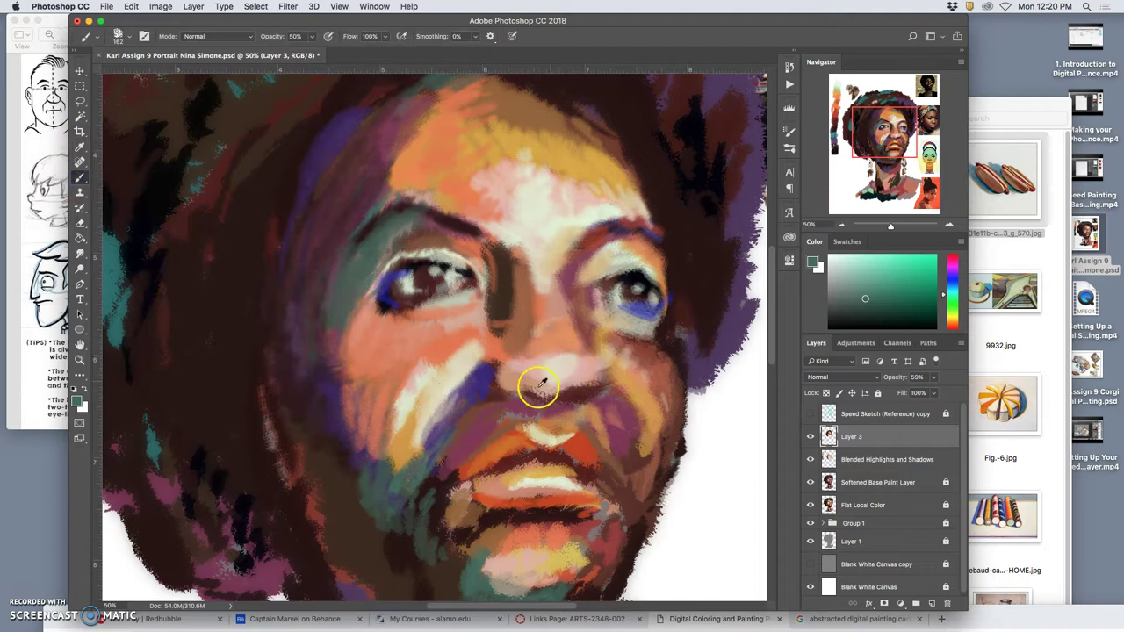
pyautogui.keyDown('alt'); pyautogui.click(457, 380); pyautogui.keyUp('alt')
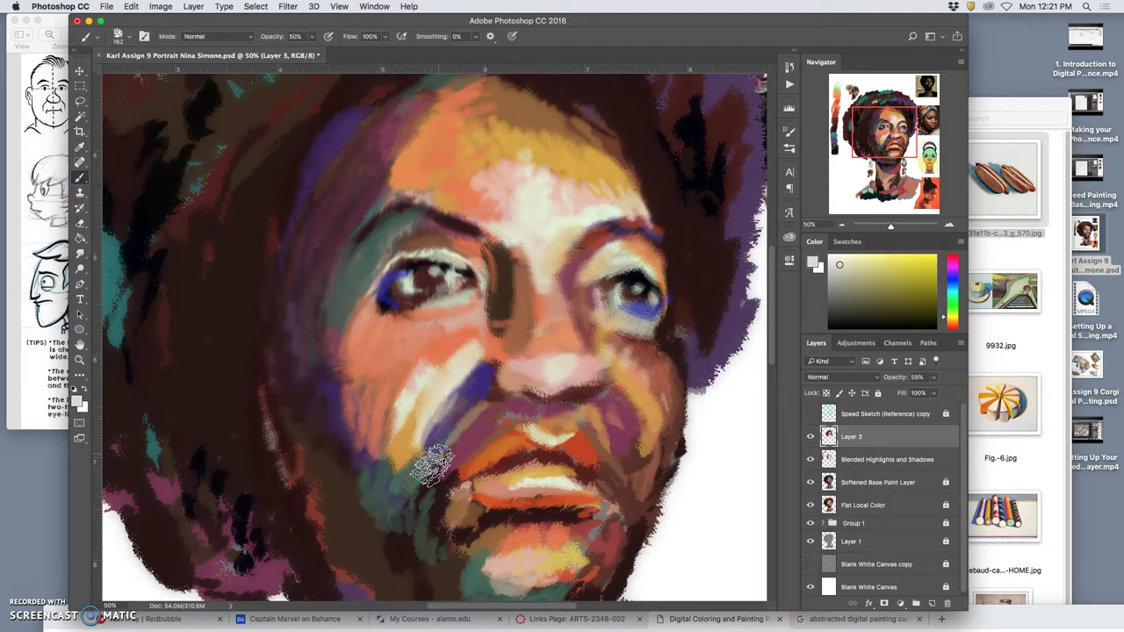
pyautogui.moveTo(583, 387); pyautogui.dragTo(593, 378)
pyautogui.click(605, 309)
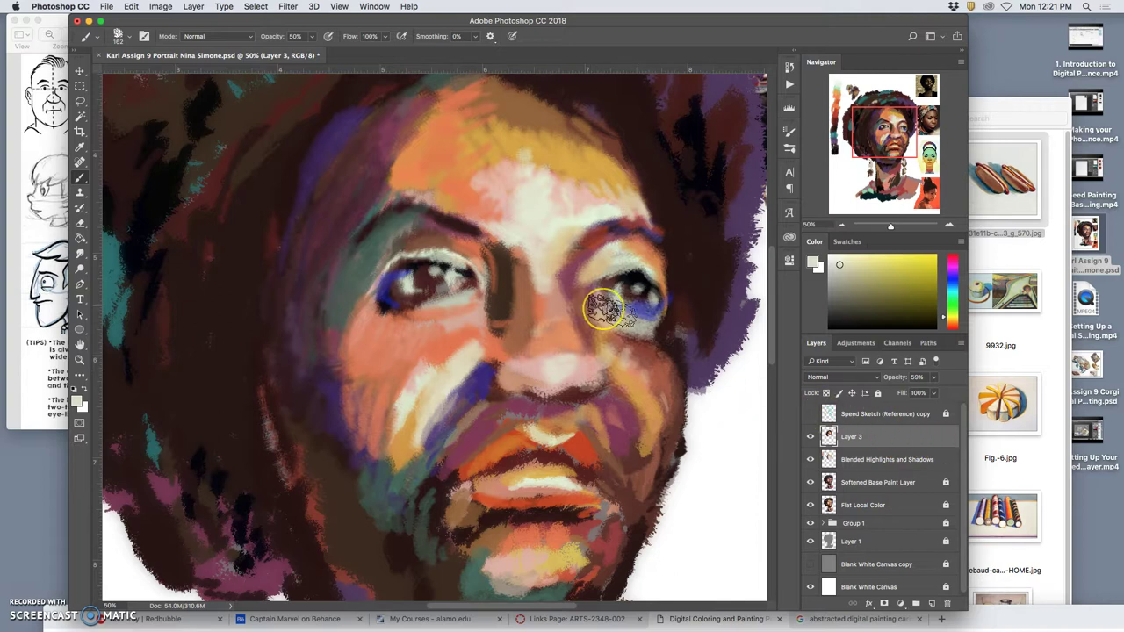
# - Merge Layer 3 with Blended Highlights and Shadows, and rename the merged layer as Blended Paint Layer
pyautogui.keyDown('shift'); pyautogui.click(861, 457); pyautogui.keyUp('shift')
pyautogui.hotkey('ctrl', 'e')
pyautogui.click(854, 443)
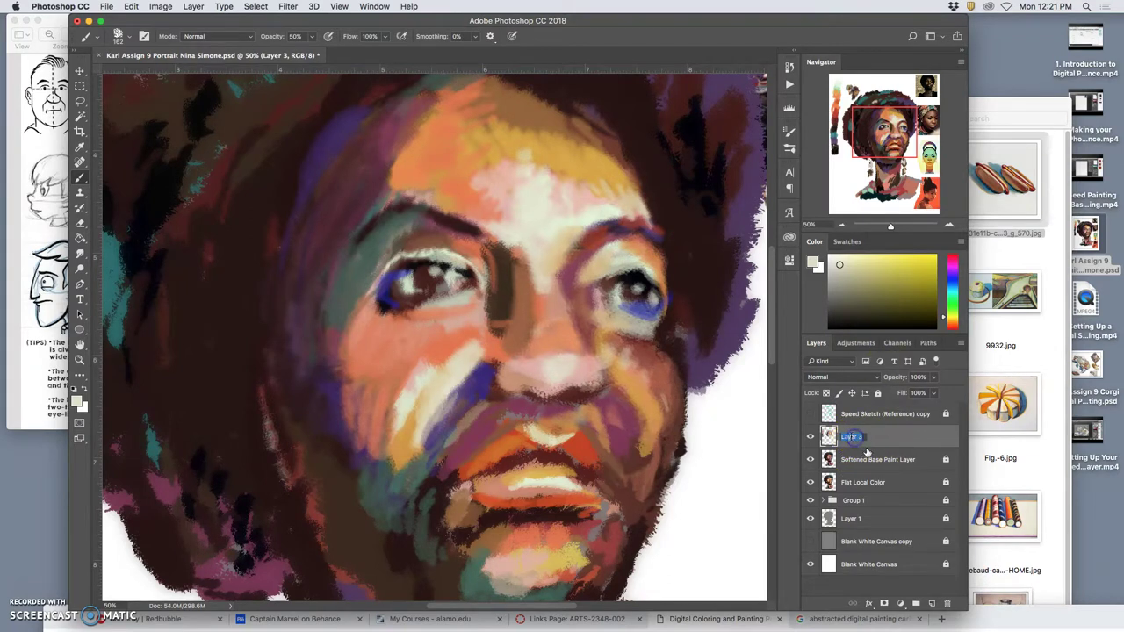
pyautogui.write('Blended Paint Layer')
pyautogui.press('Return')
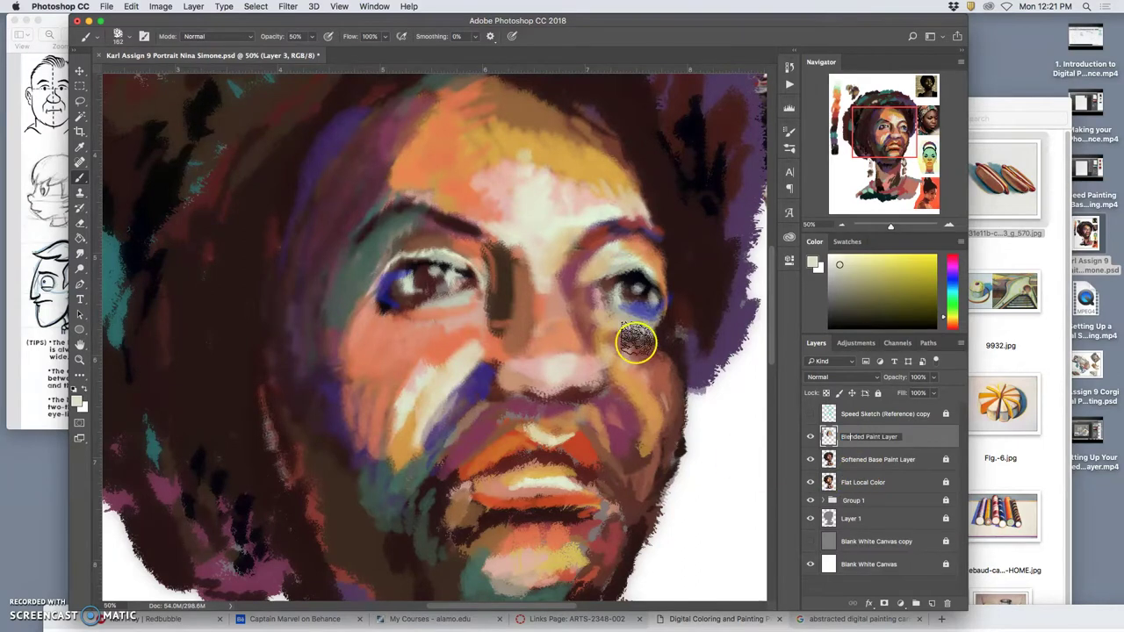
pyautogui.press('super+minus')
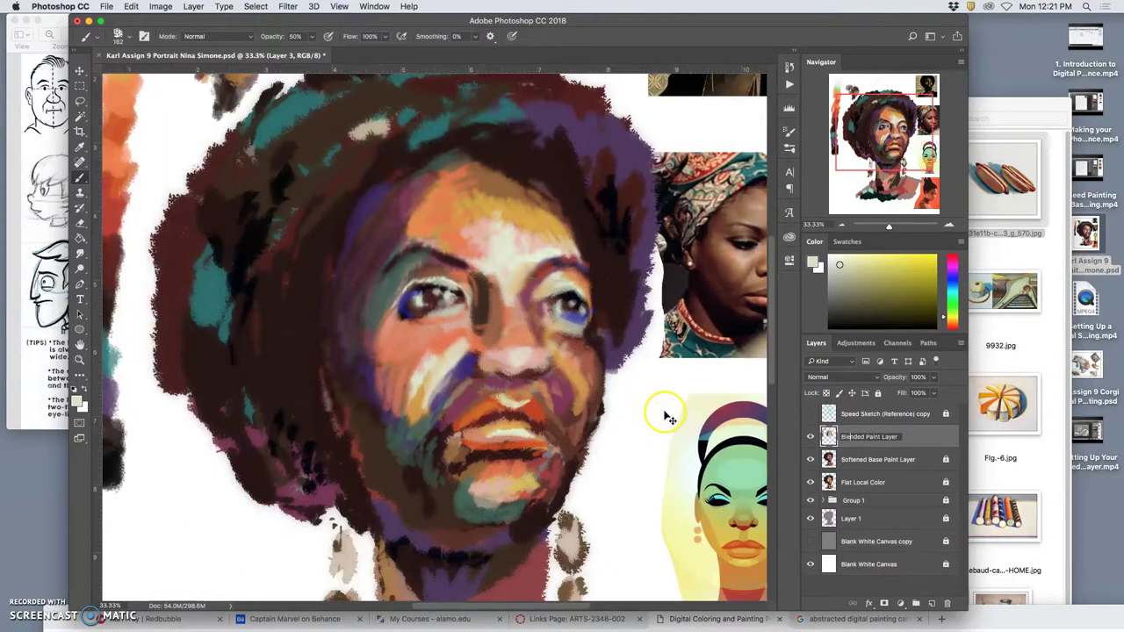
pyautogui.click(661, 320)
pyautogui.moveTo(716, 332); pyautogui.dragTo(644, 369)
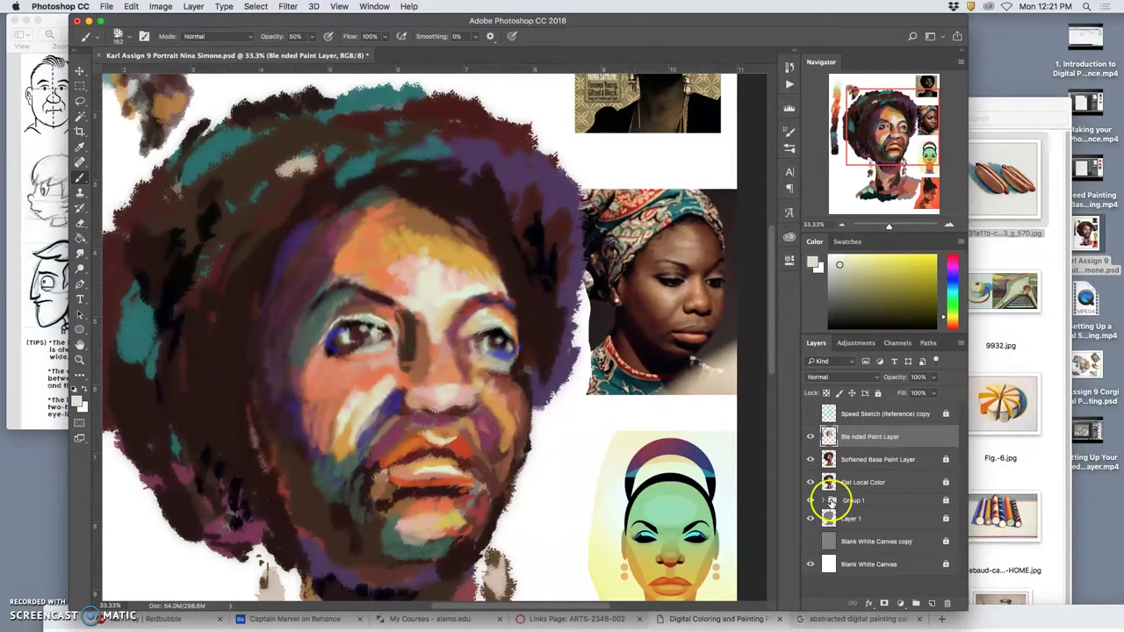
# - Expand Group 1 and rename it as References
pyautogui.click(824, 500)
pyautogui.click(852, 499)
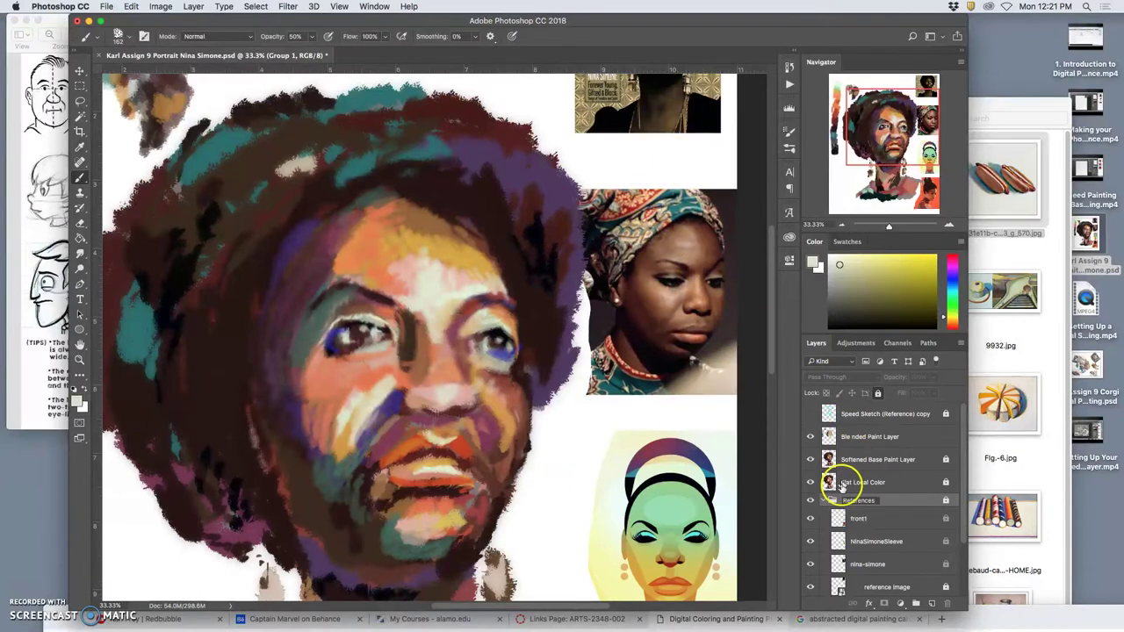
pyautogui.click(824, 499)
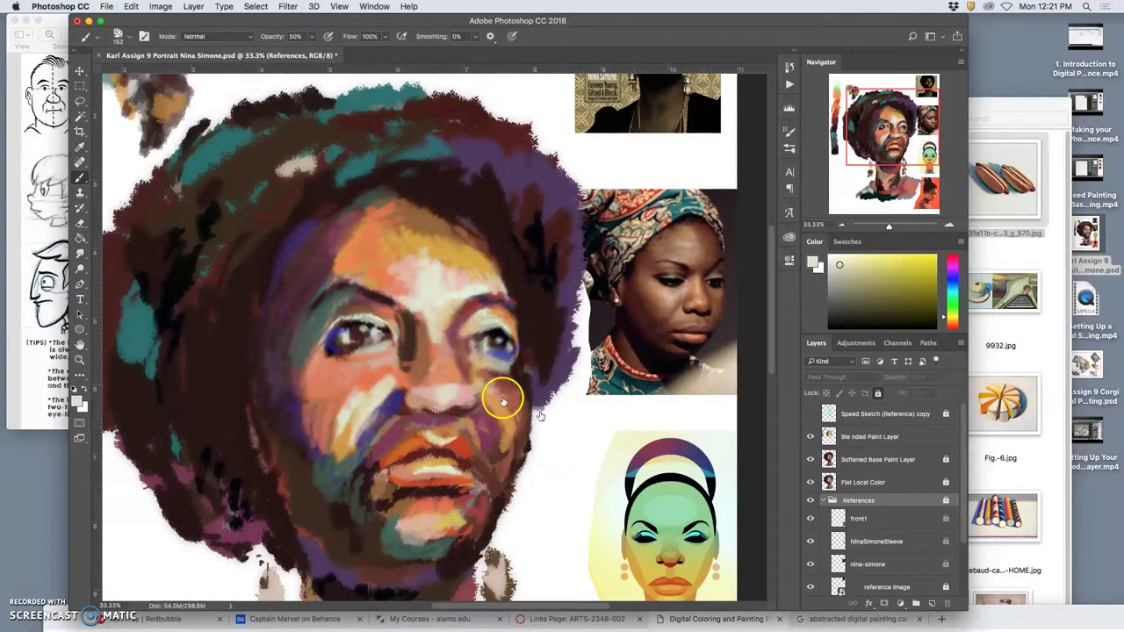
pyautogui.press('super+equal')
pyautogui.press('super+equal')
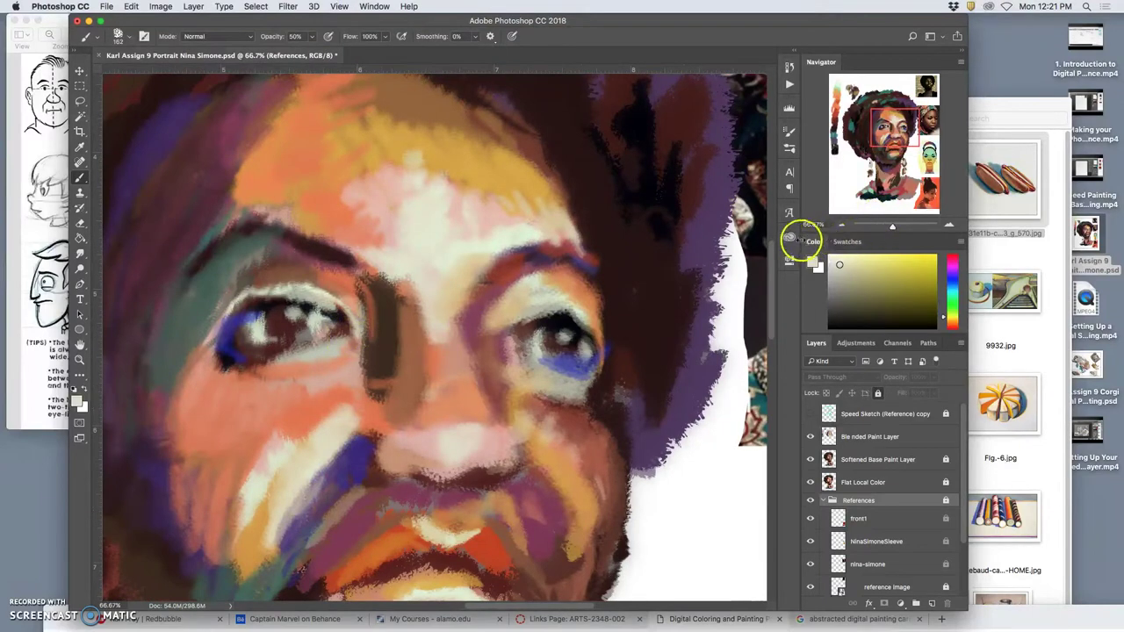
pyautogui.press('super+minus')
pyautogui.press('super+minus')
pyautogui.press('super+minus')
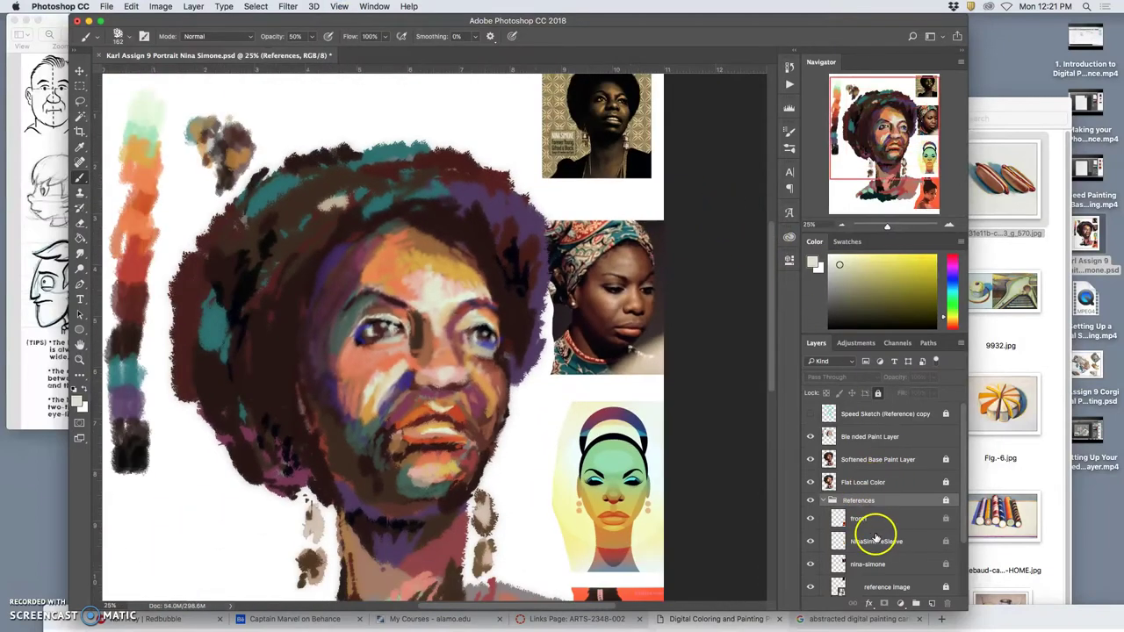
# - Select the nina-simone layer inside the References group and unlock the group
pyautogui.scroll(-2, 874, 533)
pyautogui.click(883, 498)
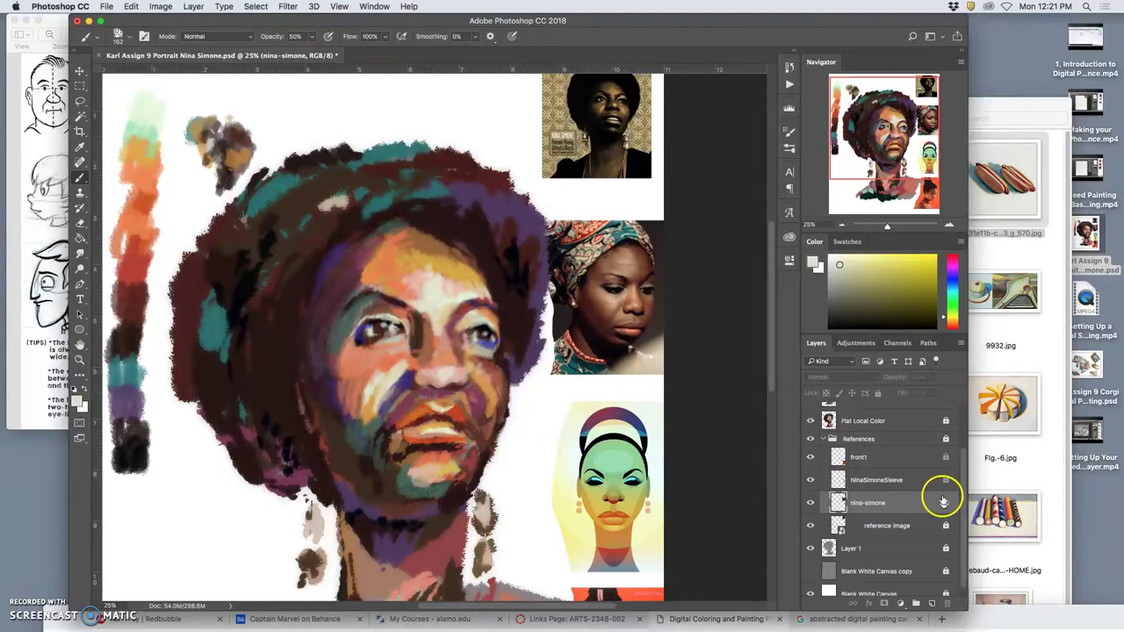
pyautogui.click(945, 437)
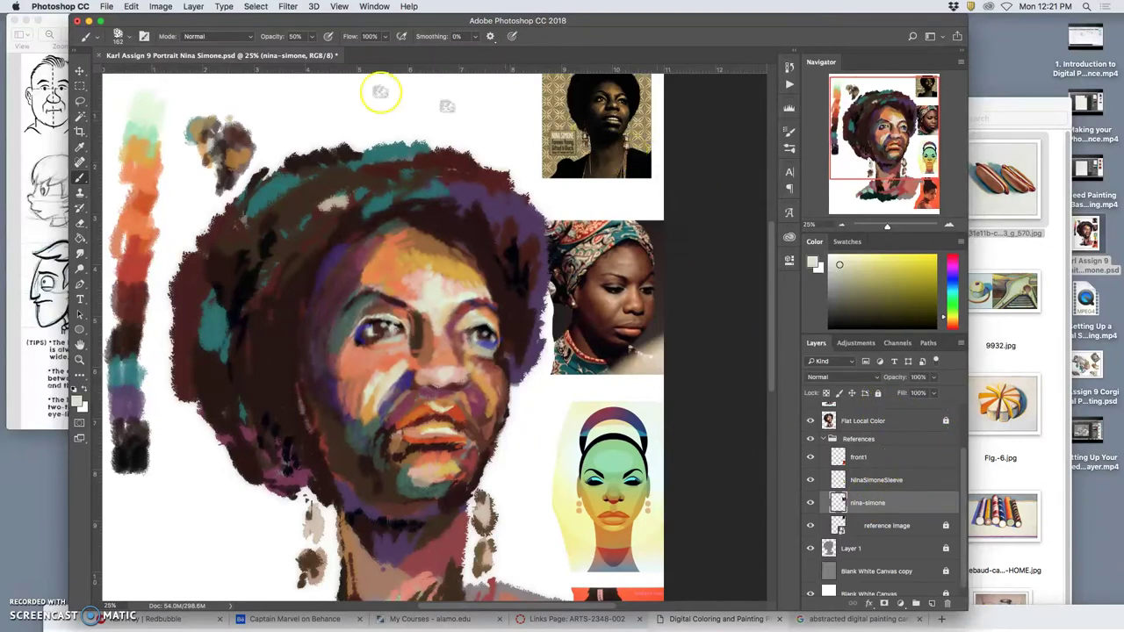
# - Identify the album-cover photo's layer by toggling its visibility, unlock reference image, and move the photo down beside the portrait's jaw
pyautogui.click(79, 70)
pyautogui.click(574, 181)
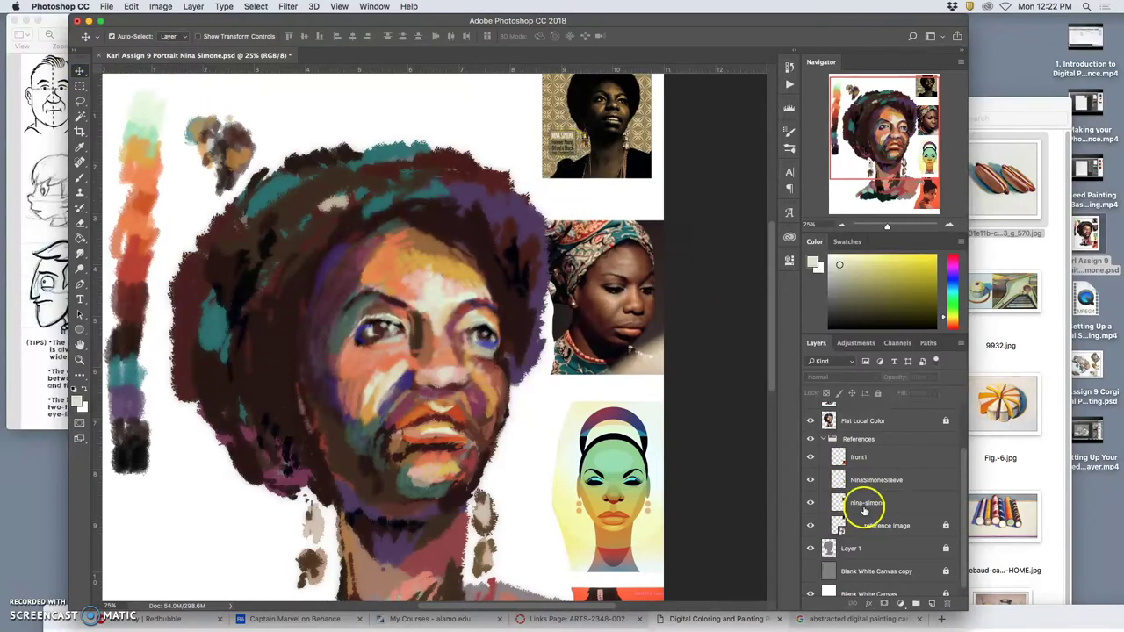
pyautogui.click(851, 502)
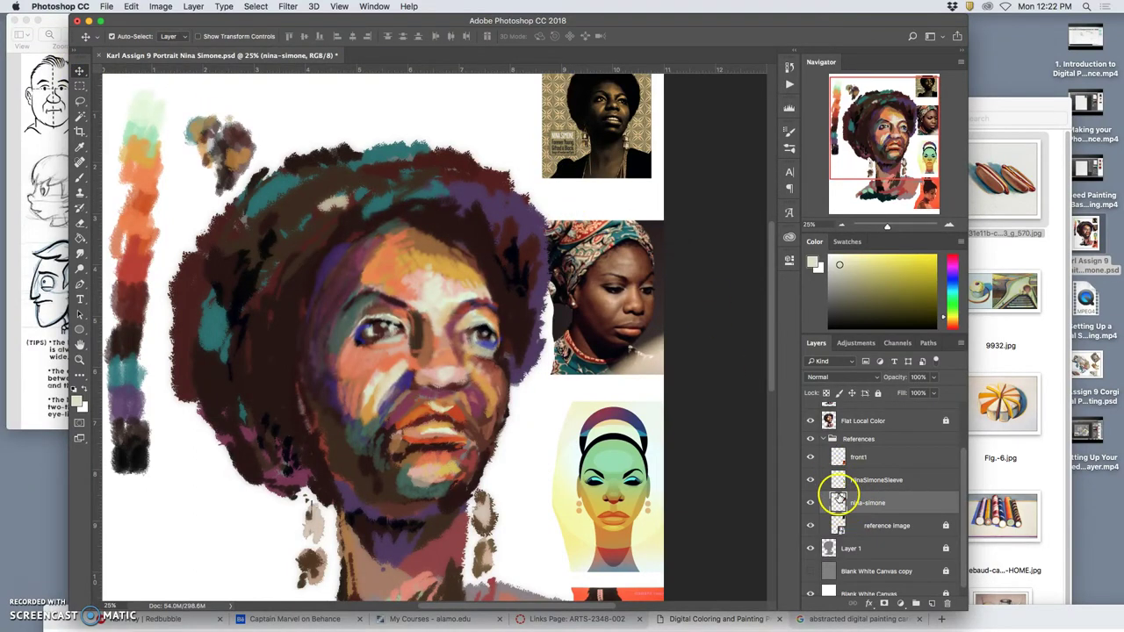
pyautogui.click(809, 527)
pyautogui.click(810, 527)
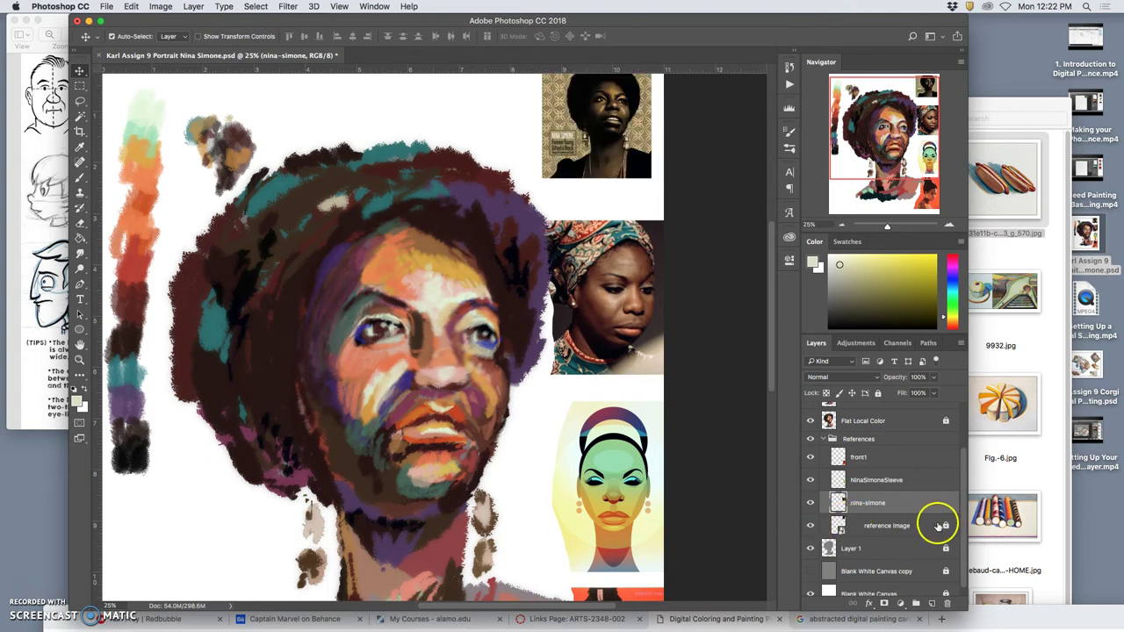
pyautogui.click(890, 525)
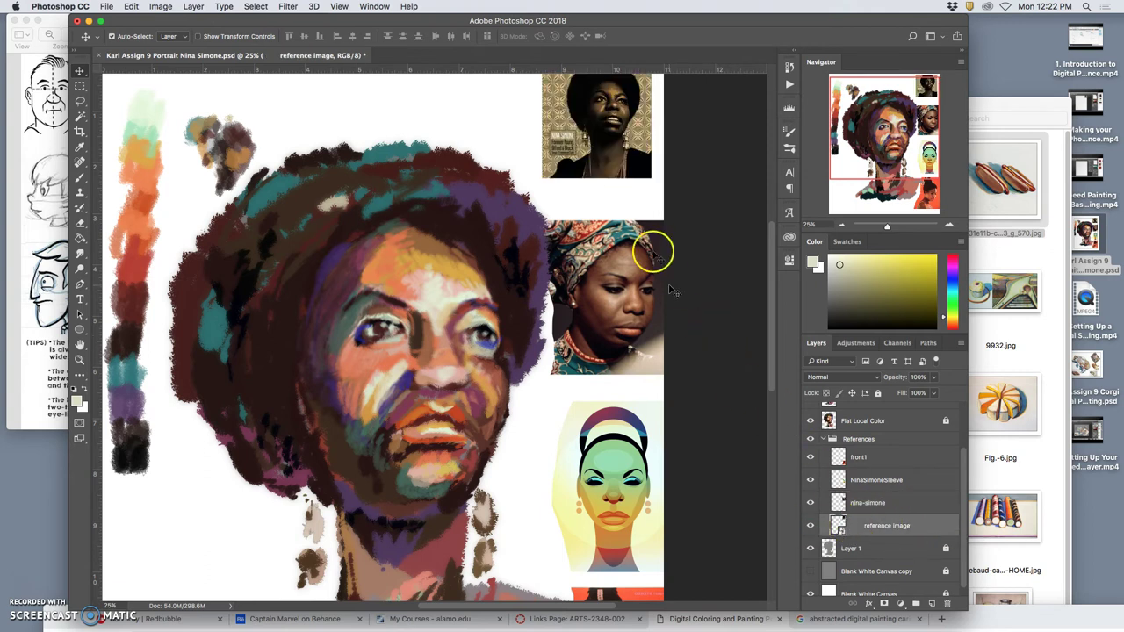
pyautogui.moveTo(615, 145); pyautogui.dragTo(550, 443)
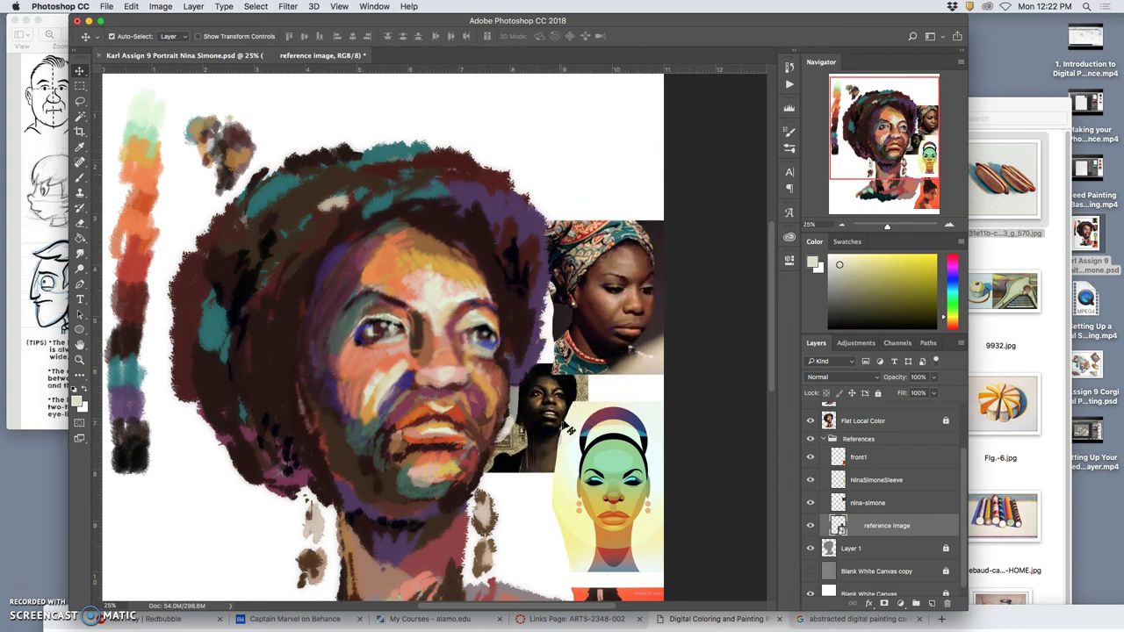